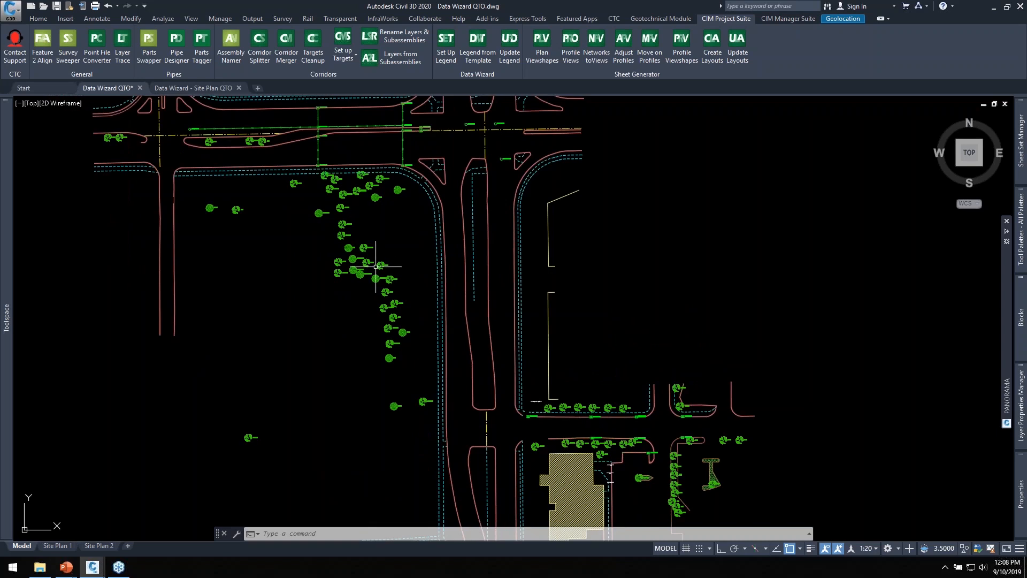
Step: Examine the labelled tree symbols beside the road in the site plan
mouse_move(480, 213)
middle_down()
mouse_move(541, 351)
mouse_move(594, 436)
middle_up()
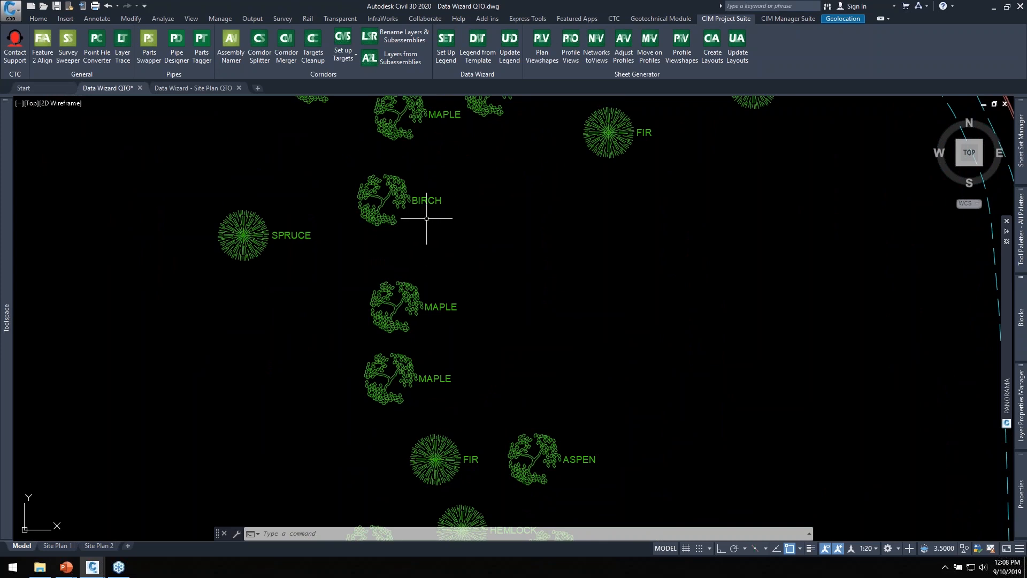
scroll(440, 222, down, 2)
mouse_move(506, 239)
middle_down()
mouse_move(498, 272)
mouse_move(522, 287)
mouse_move(461, 195)
middle_up()
scroll(499, 276, down, 2)
scroll(504, 268, down, 2)
middle_drag(572, 353, 527, 259)
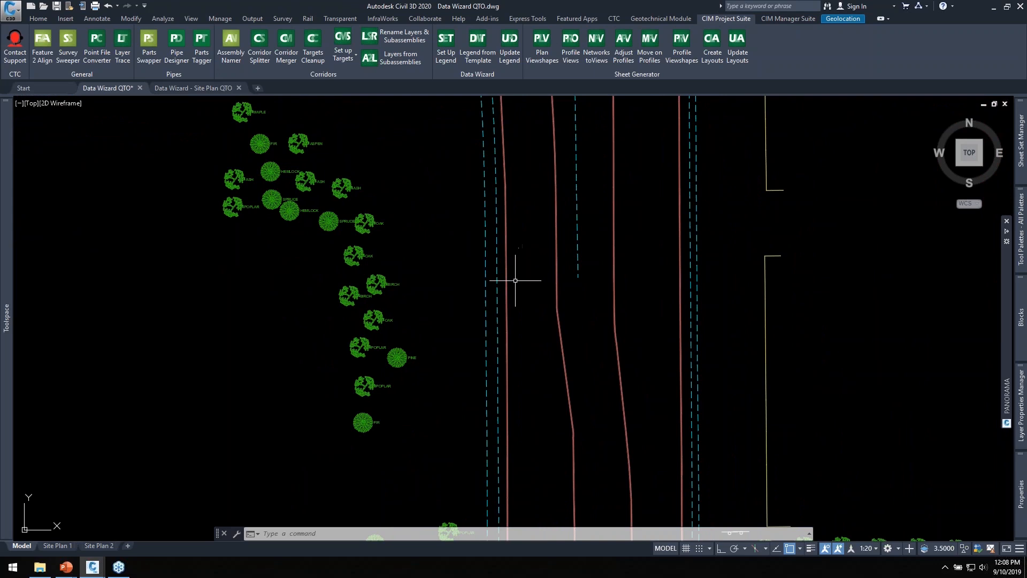
scroll(492, 308, down, 3)
scroll(483, 268, up, 1)
scroll(423, 227, up, 1)
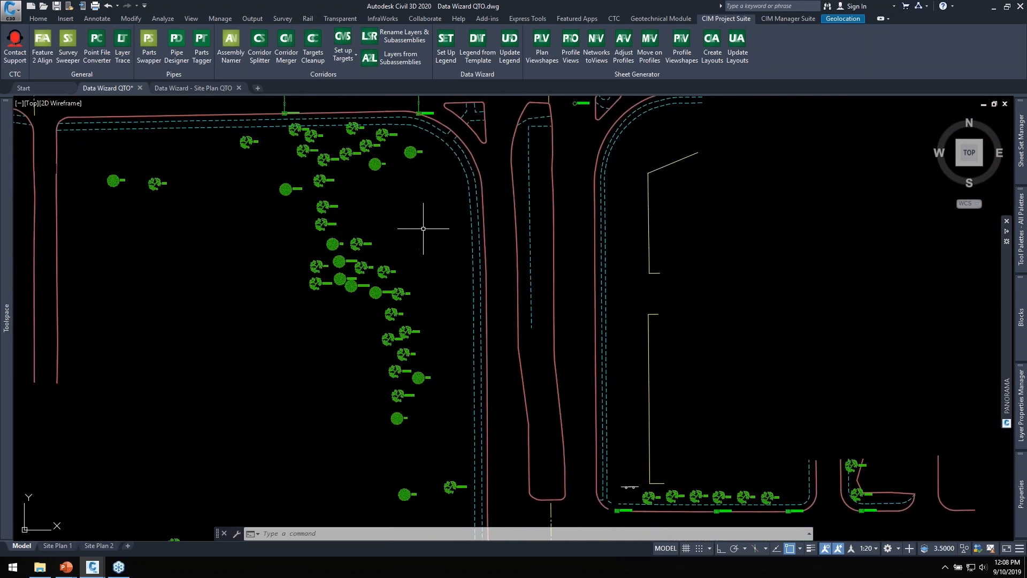
Step: Start the Data Wizard and make its window narrower and taller over the drawing
click(447, 53)
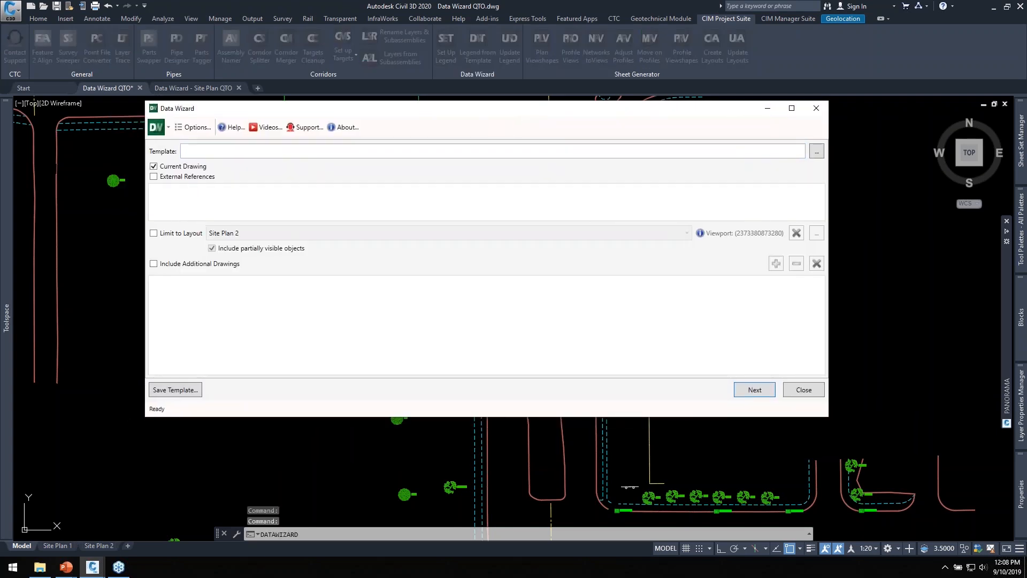
drag(828, 420, 667, 455)
drag(427, 112, 494, 113)
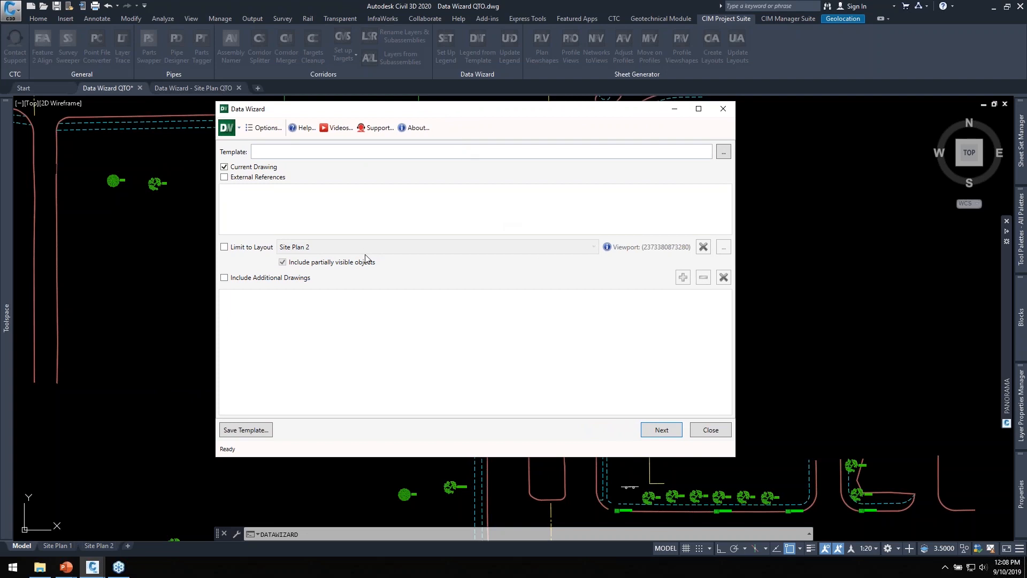
click(224, 179)
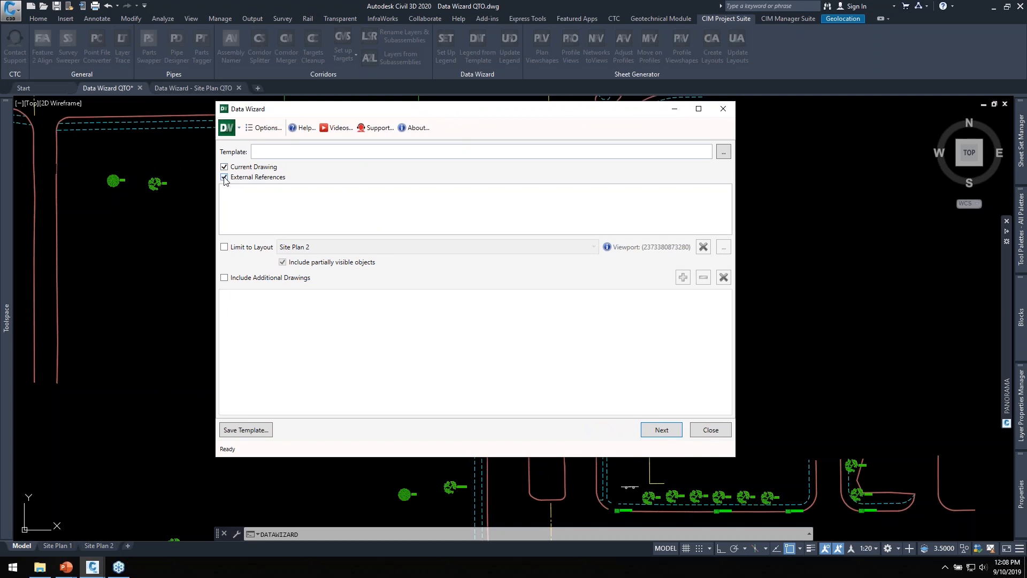
click(225, 179)
drag(407, 112, 602, 108)
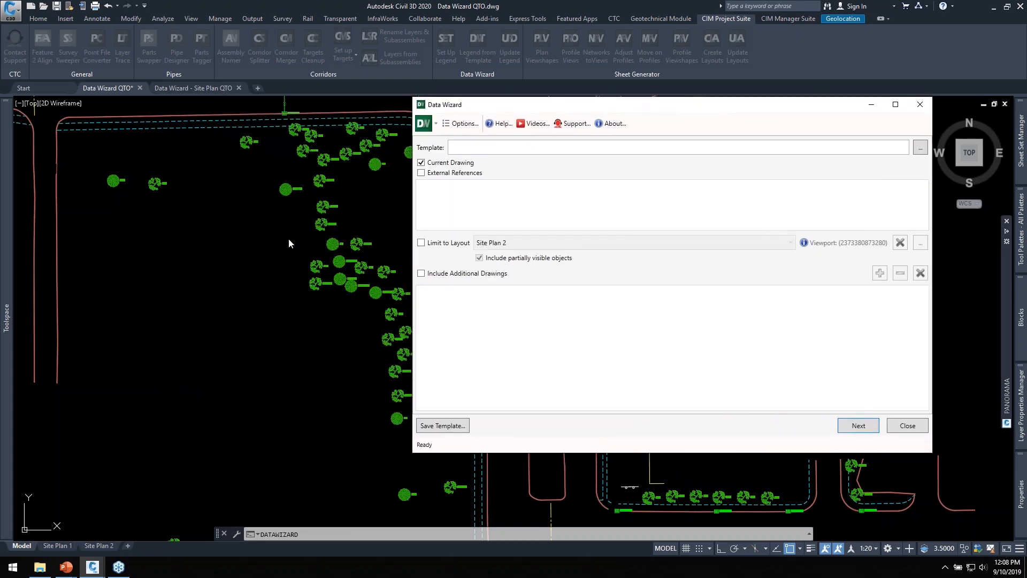
drag(701, 106, 539, 106)
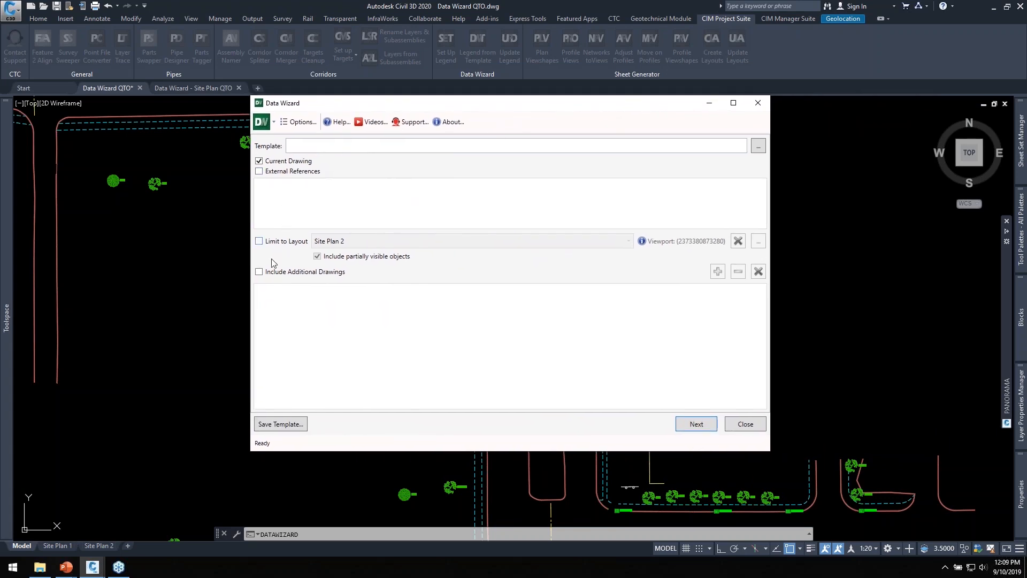
click(260, 272)
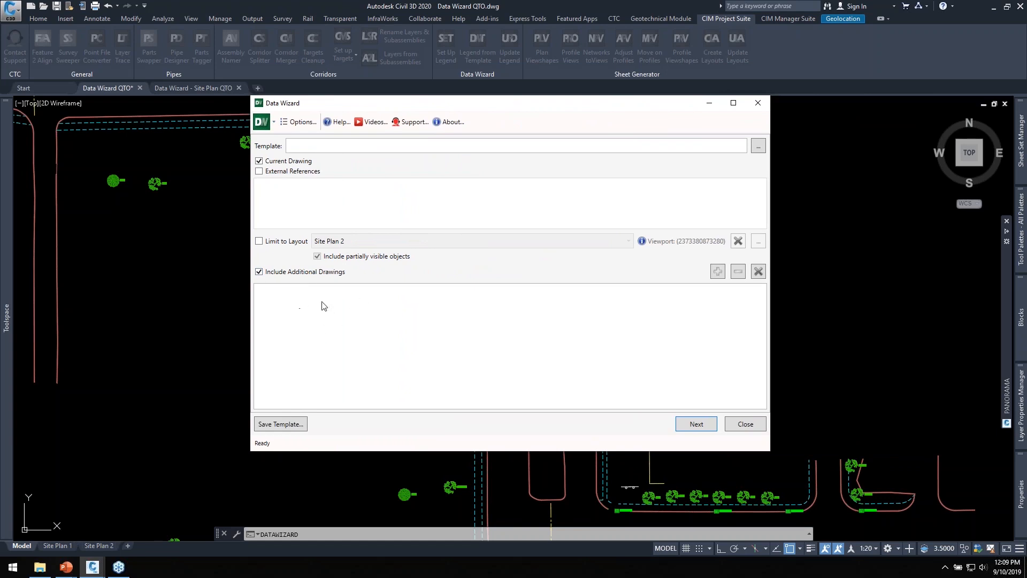
click(259, 272)
drag(510, 111, 458, 112)
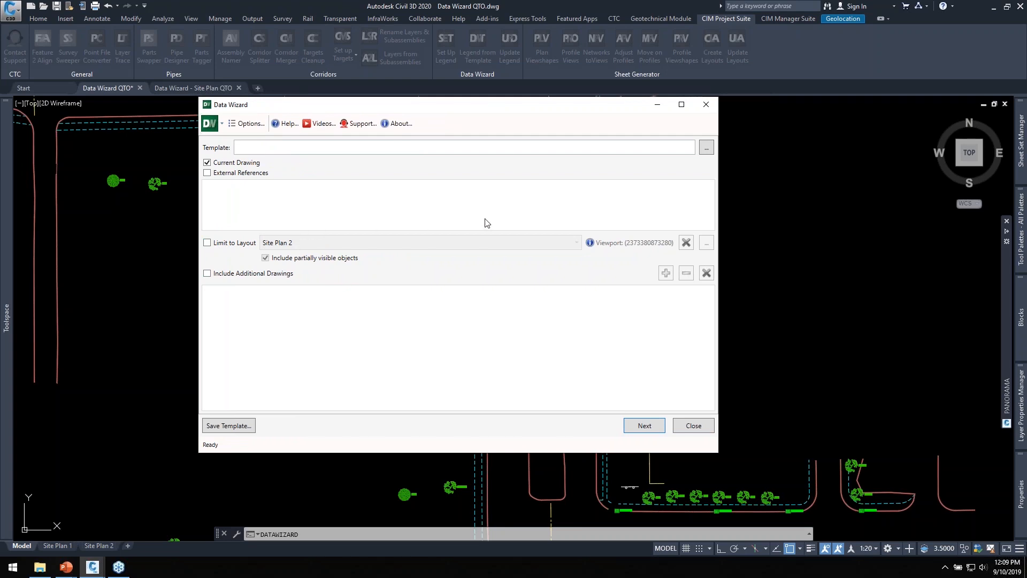
Step: Continue with only the current drawing as source, include Cogo Points as the object type, and refresh the item counts
click(644, 425)
drag(487, 109, 472, 110)
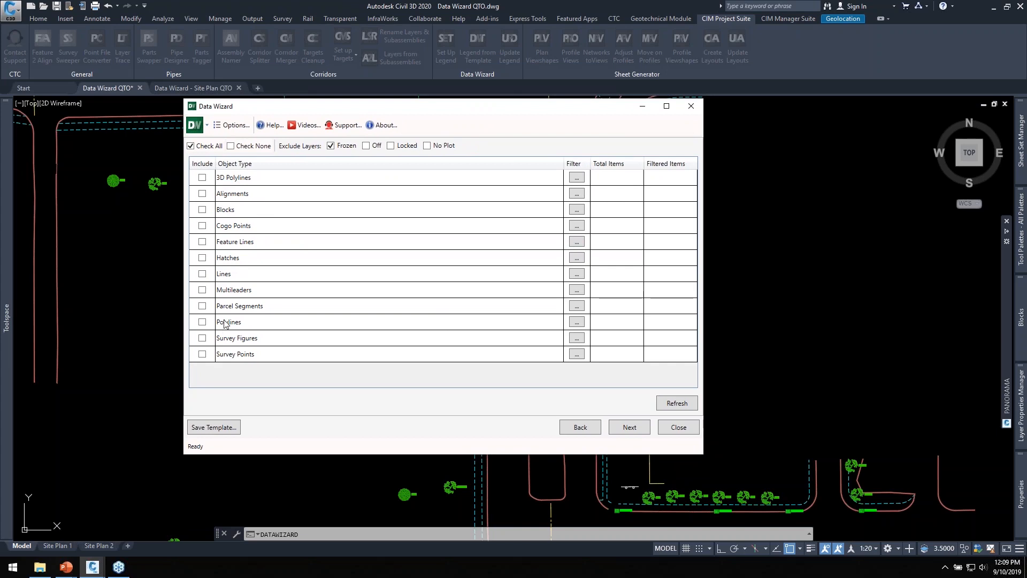
drag(374, 107, 399, 131)
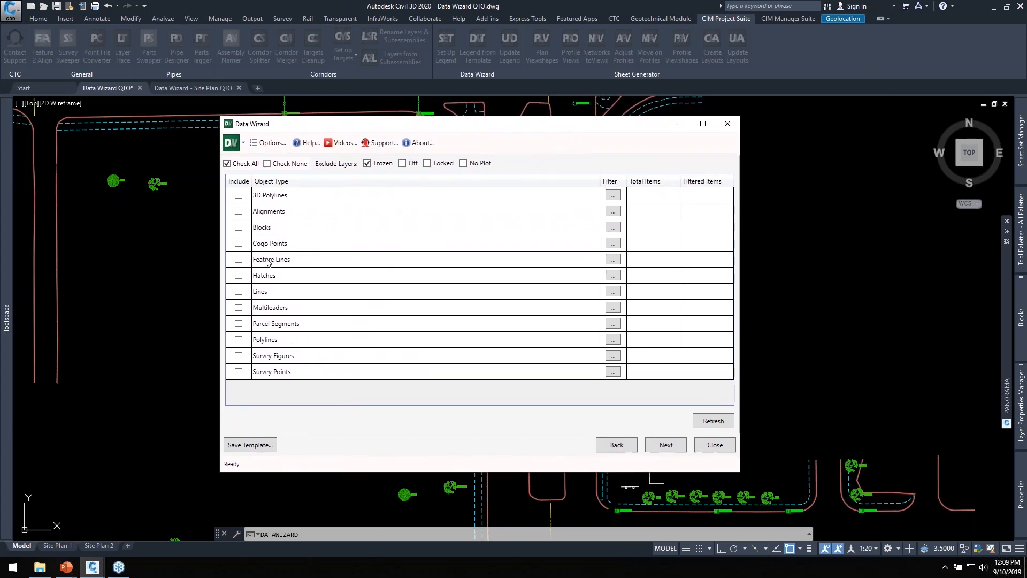
click(239, 243)
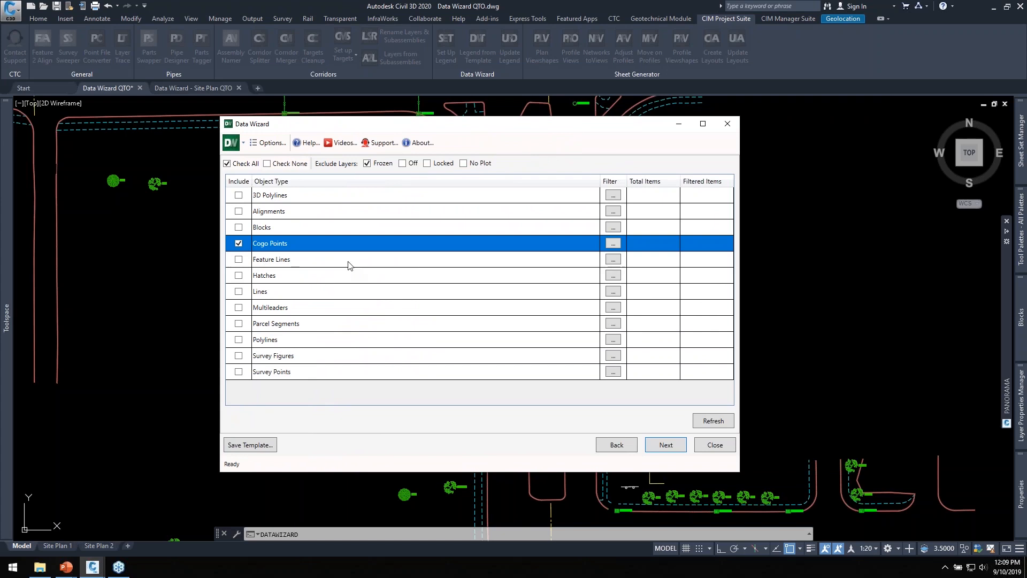
click(707, 422)
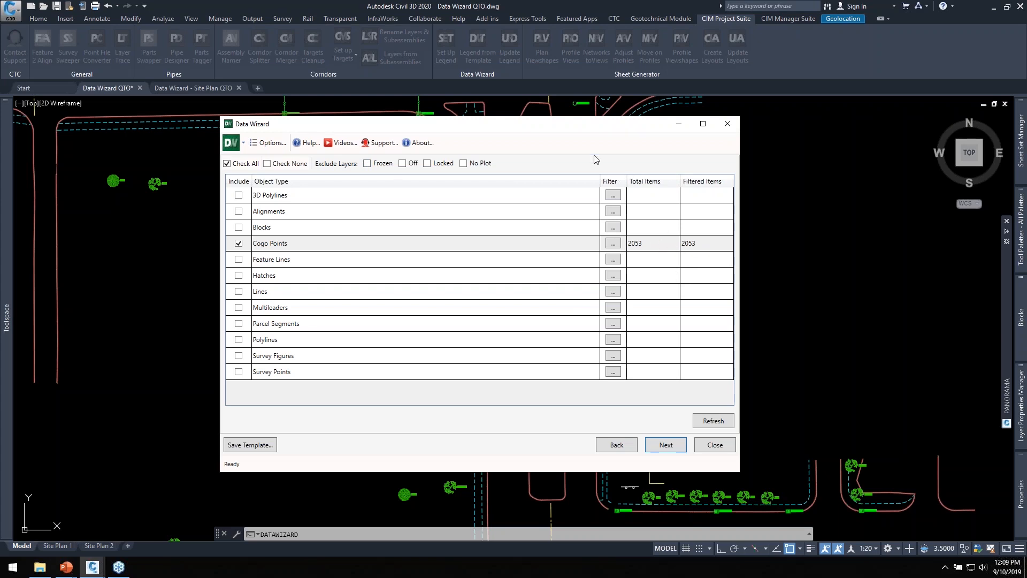
Step: Exclude objects on frozen layers from the Cogo Points selection
drag(548, 130, 735, 122)
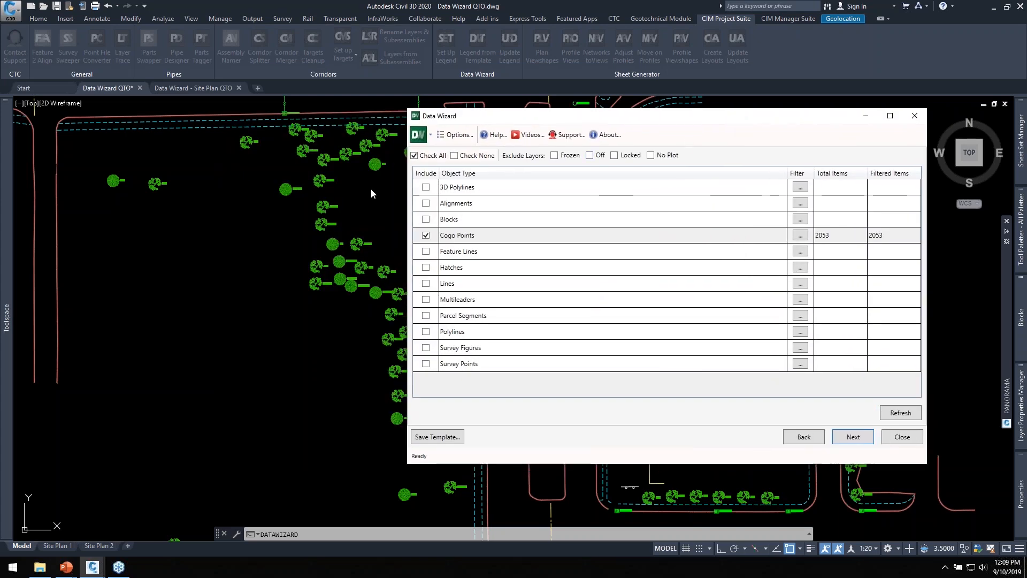
drag(683, 118, 535, 130)
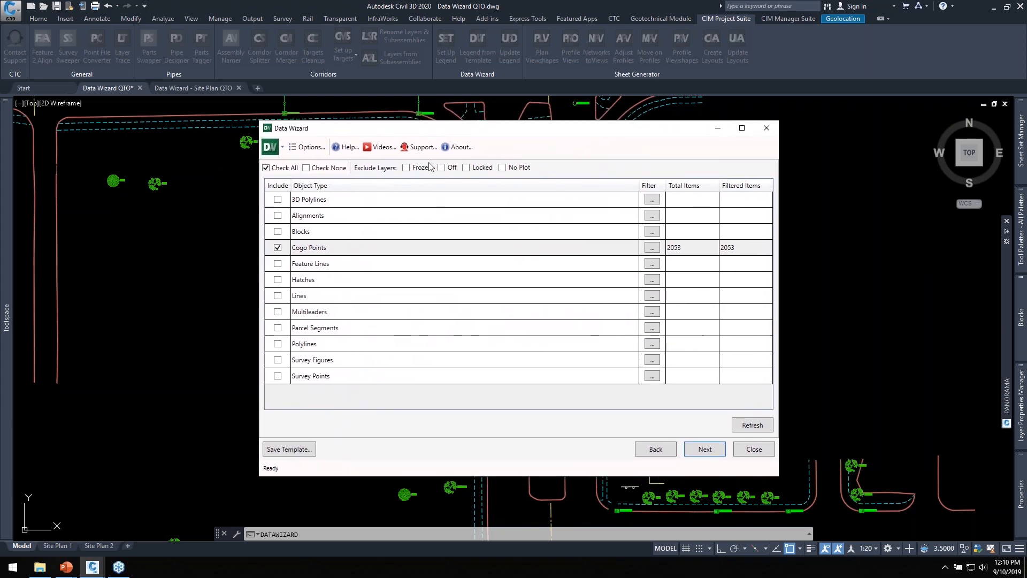
click(407, 168)
drag(550, 130, 488, 102)
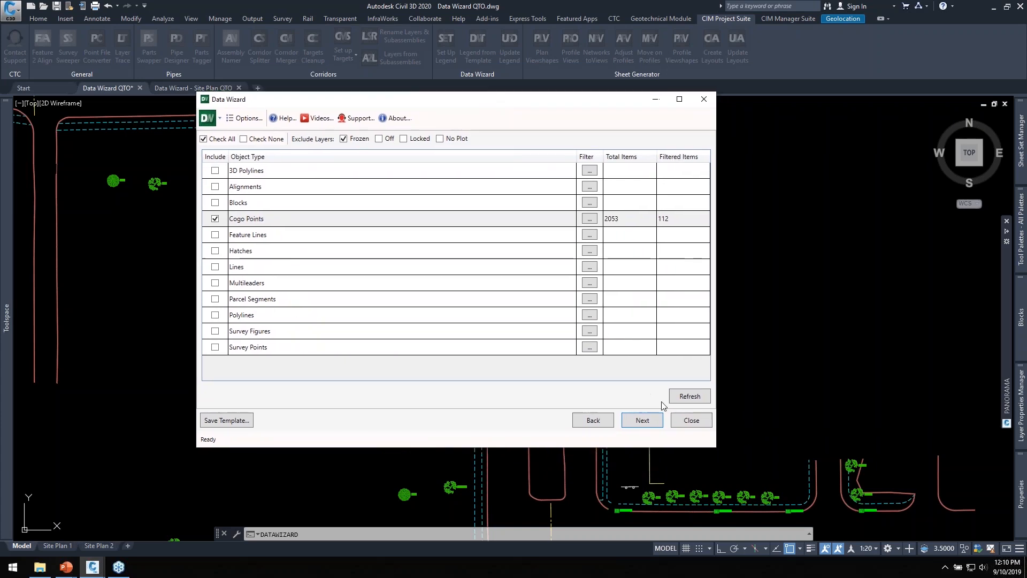
Step: Expand the Cogo Points objects to extract and review their names, layer descriptions and full descriptions
click(635, 423)
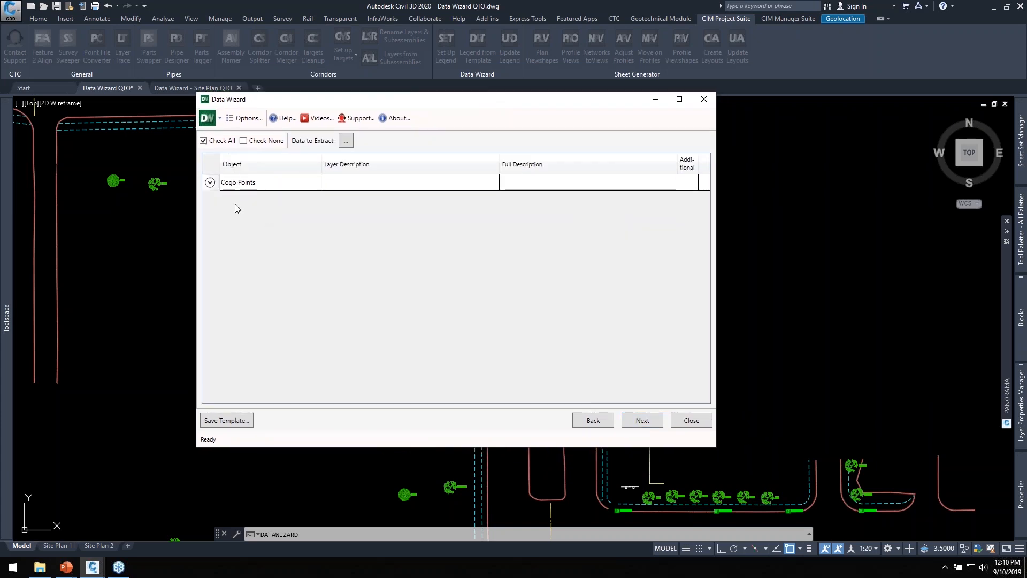
click(210, 182)
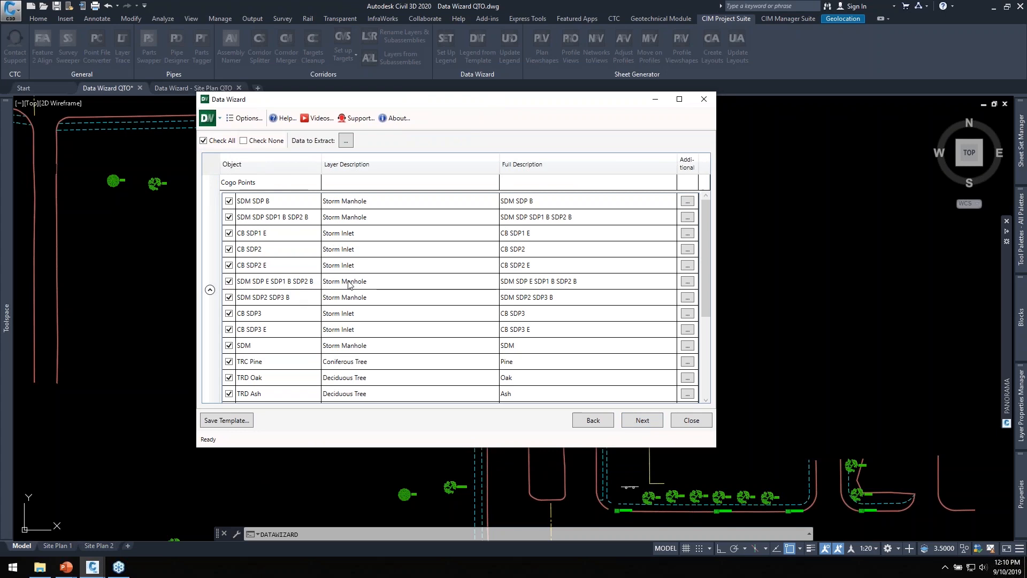
drag(438, 102, 426, 43)
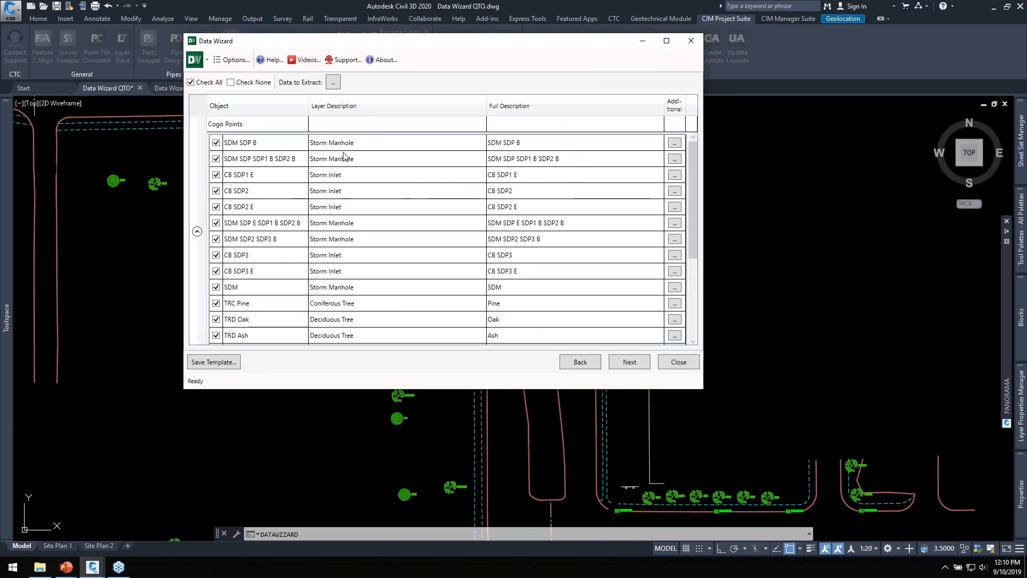
scroll(353, 187, down, 2)
scroll(371, 190, down, 2)
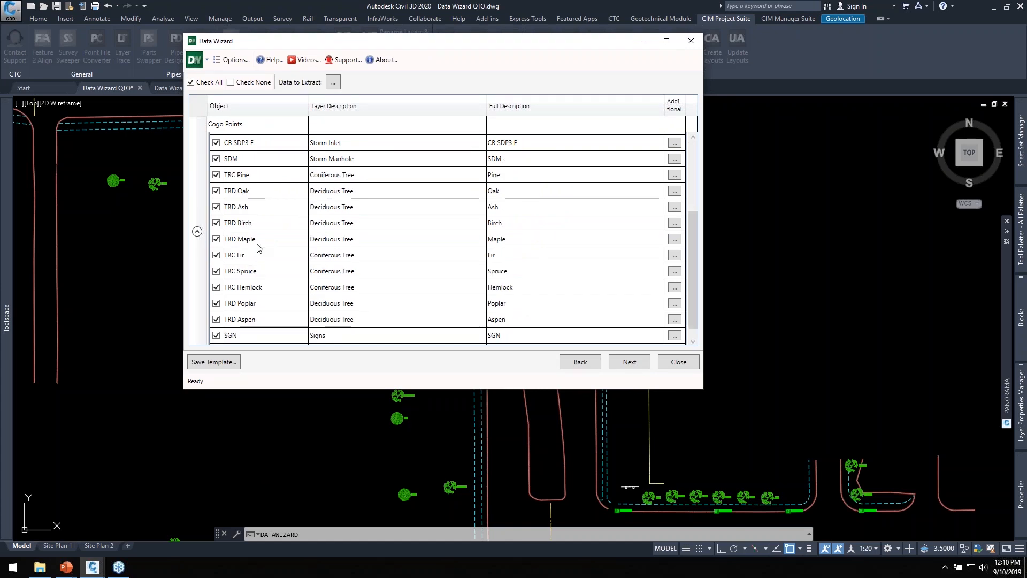
scroll(272, 224, down, 1)
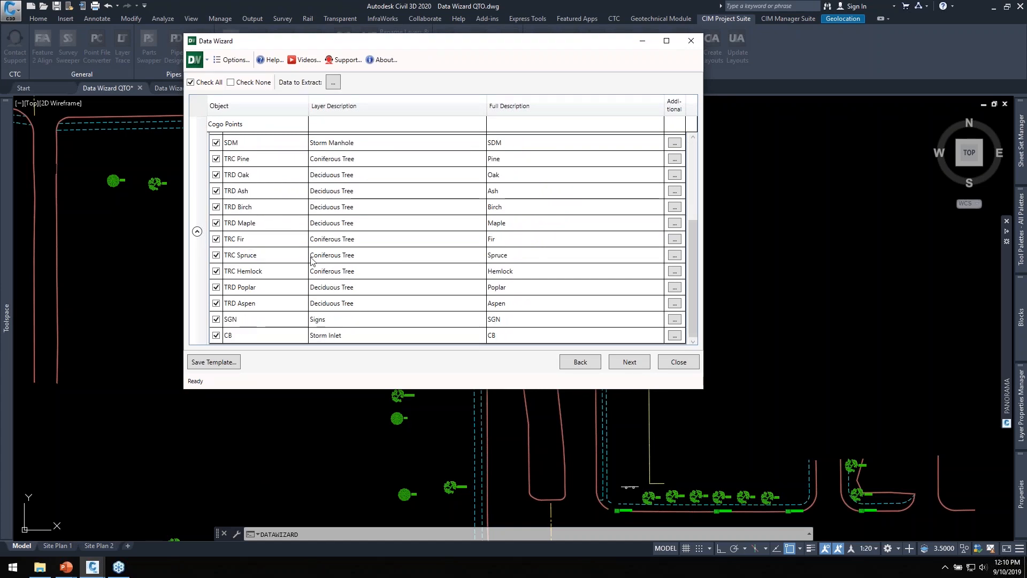
scroll(378, 259, up, 3)
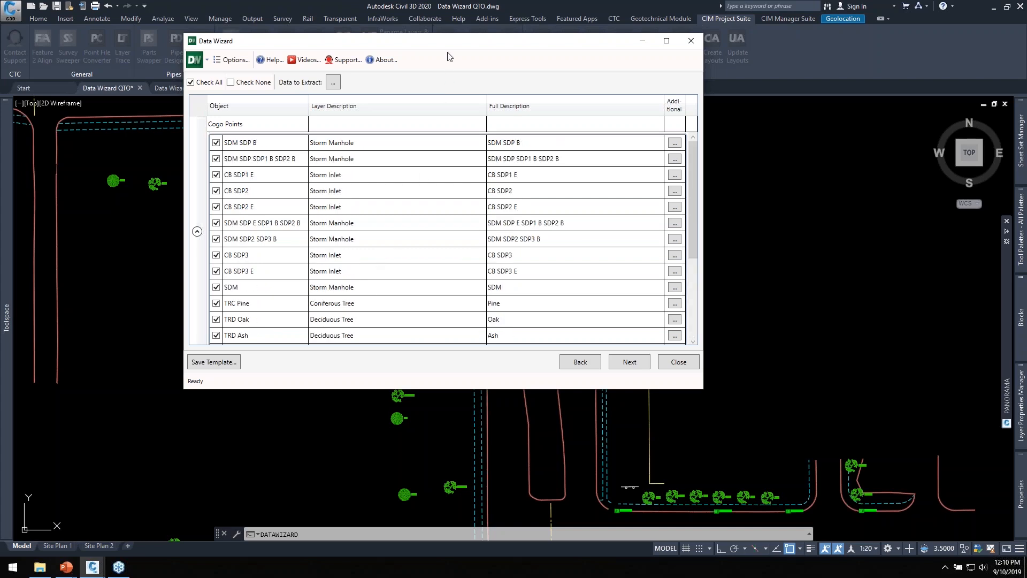
drag(448, 45, 457, 100)
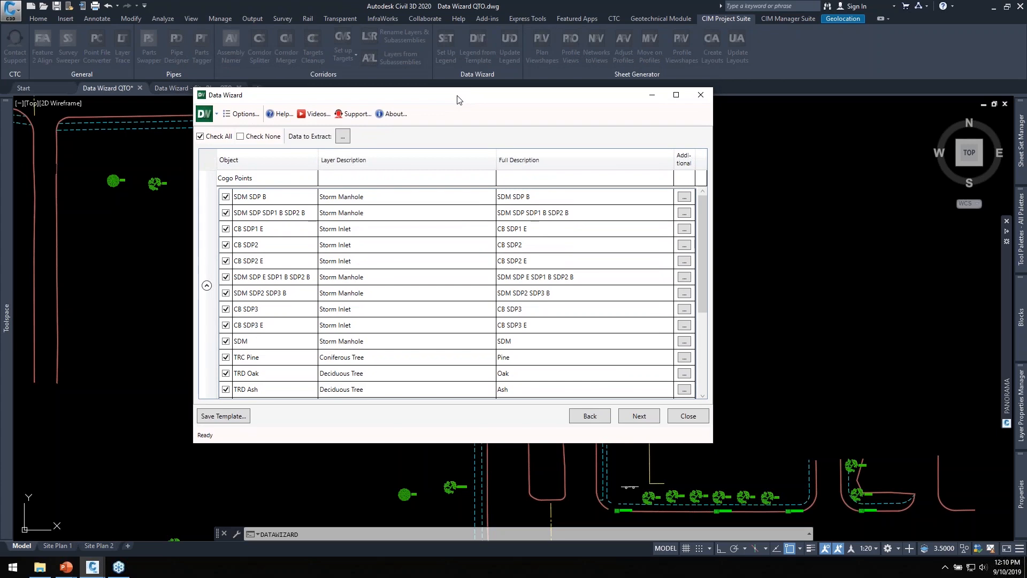
drag(457, 100, 459, 108)
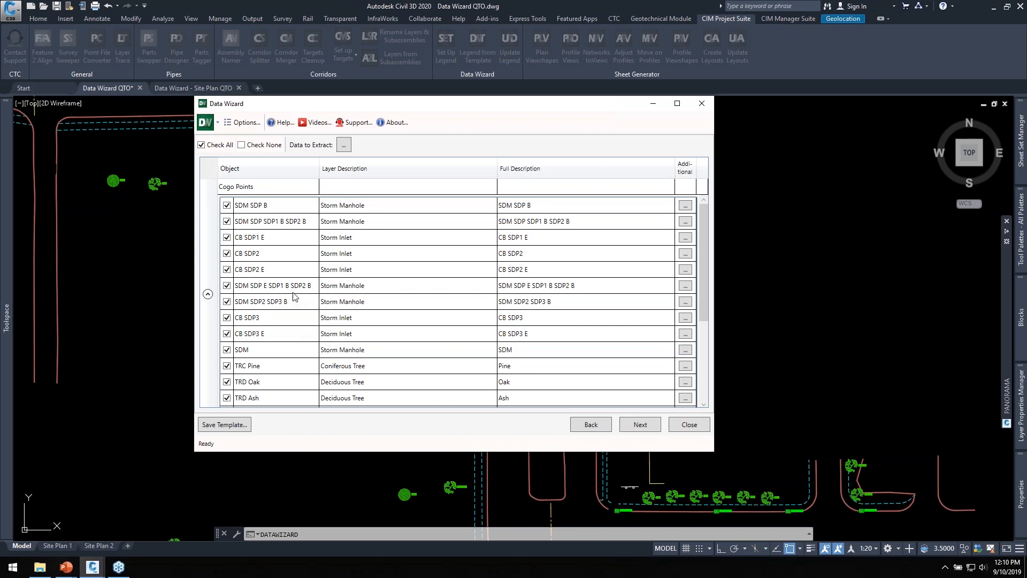
scroll(336, 293, down, 3)
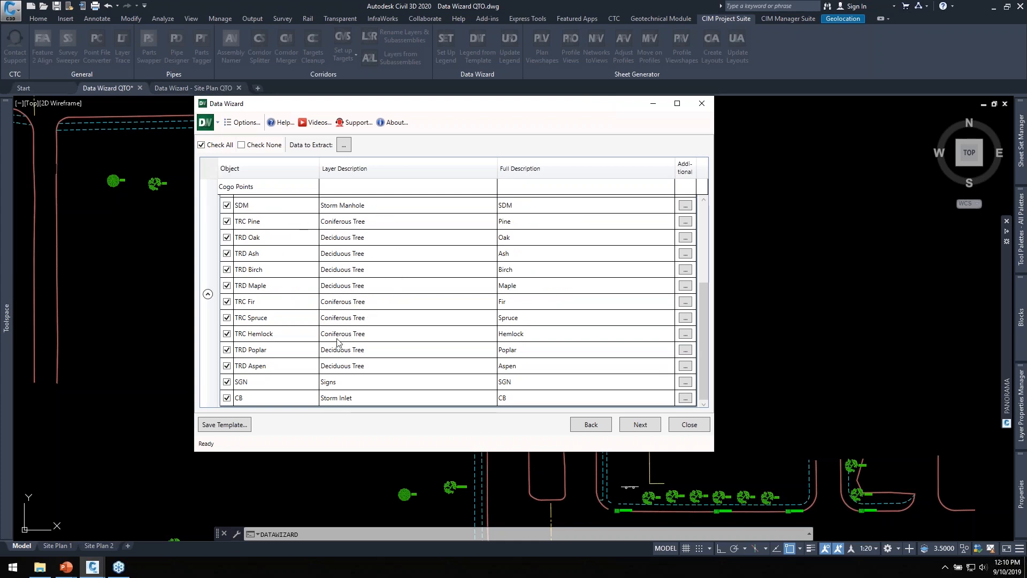
Step: Add Layer to the data to extract and check the layer names of the Cogo Points
drag(465, 104, 450, 96)
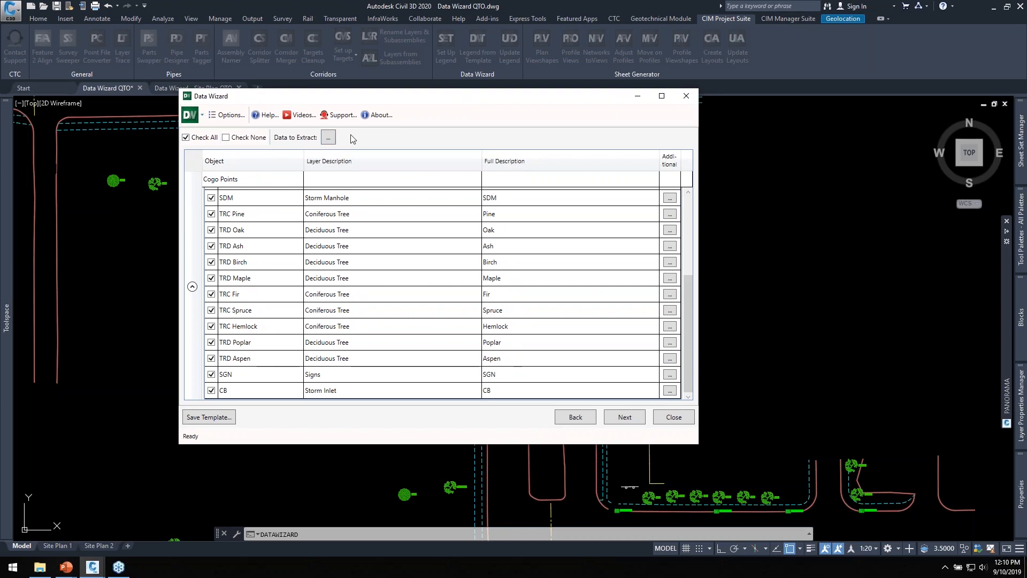
click(327, 138)
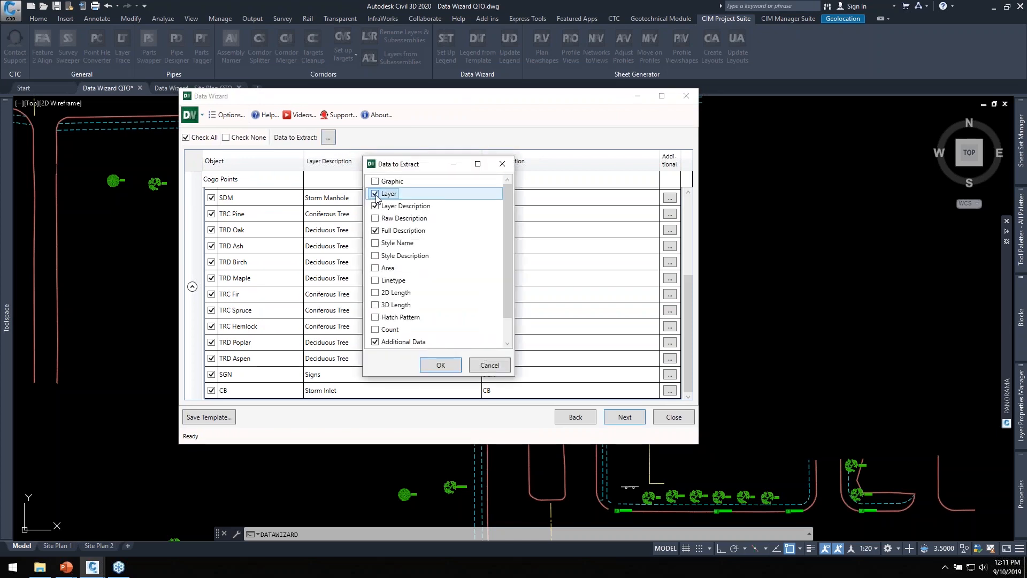
click(441, 365)
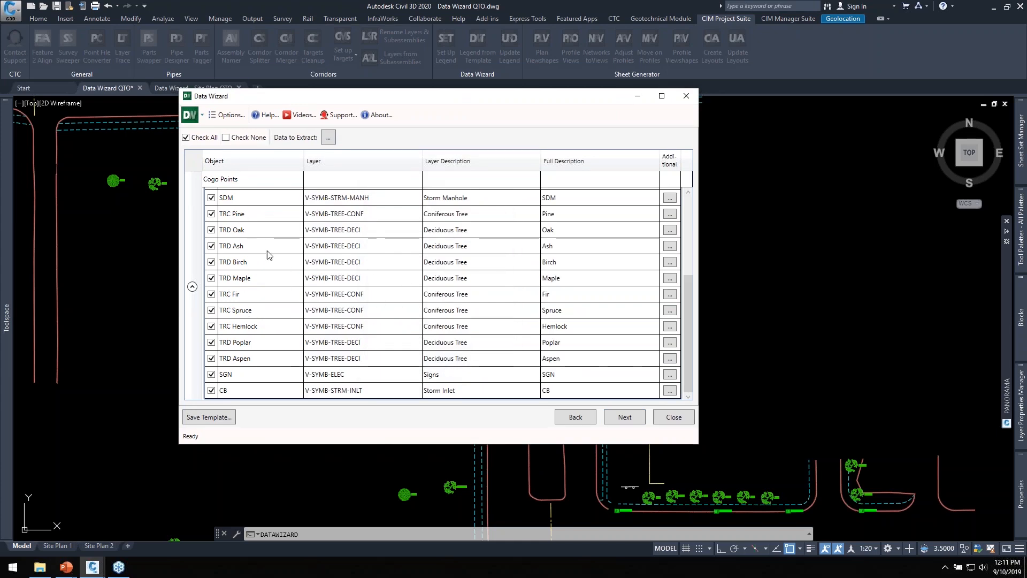
scroll(347, 345, up, 2)
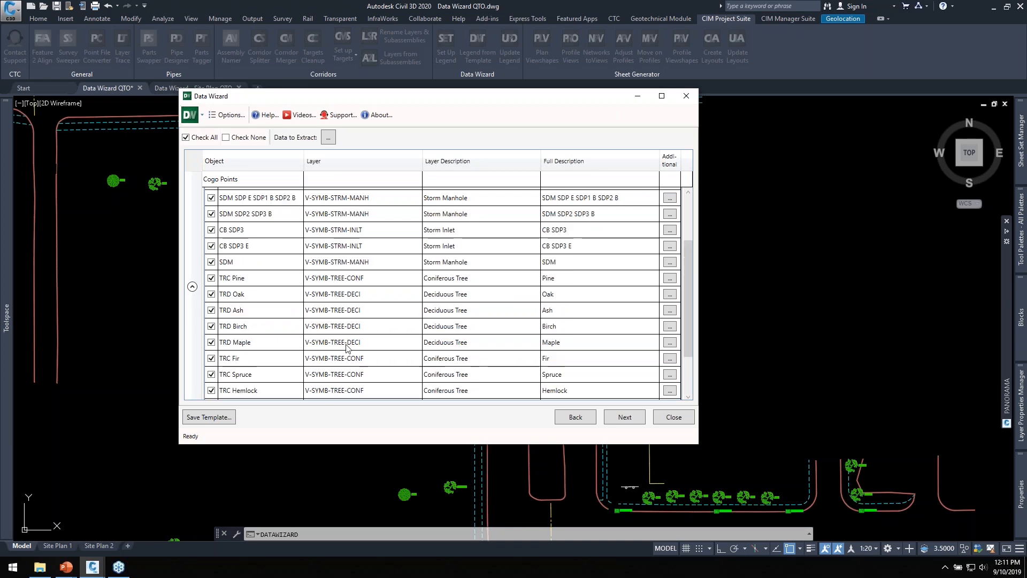
scroll(353, 289, down, 2)
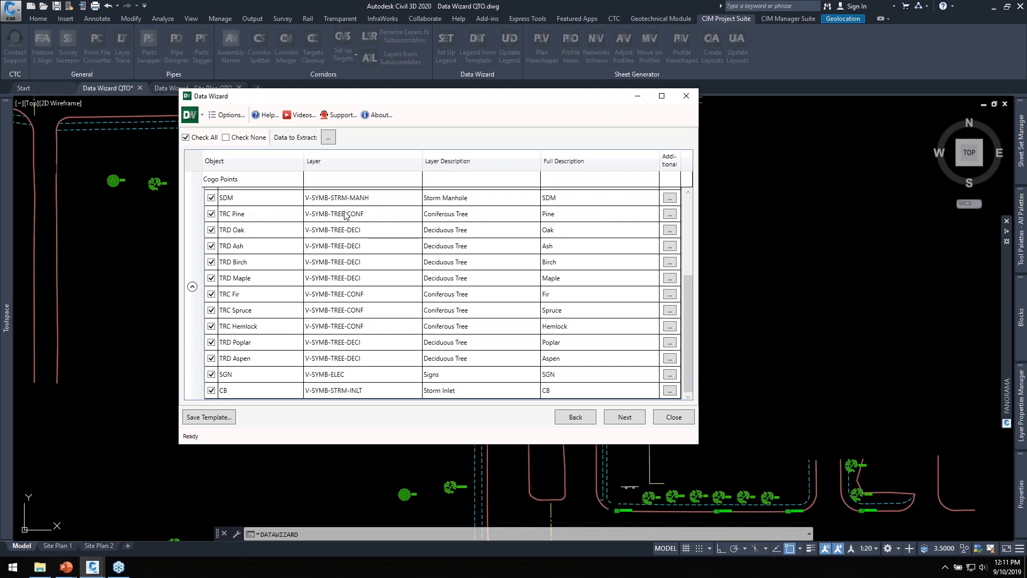
Step: Filter the Cogo Points to include only layers matching *TREE* and expand the filtered objects to extract
click(572, 416)
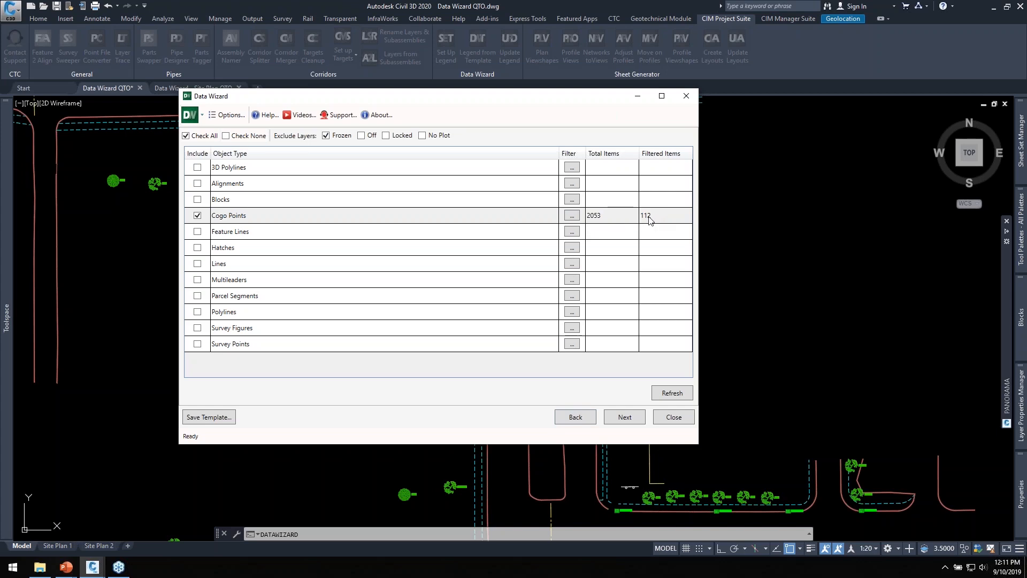
click(572, 216)
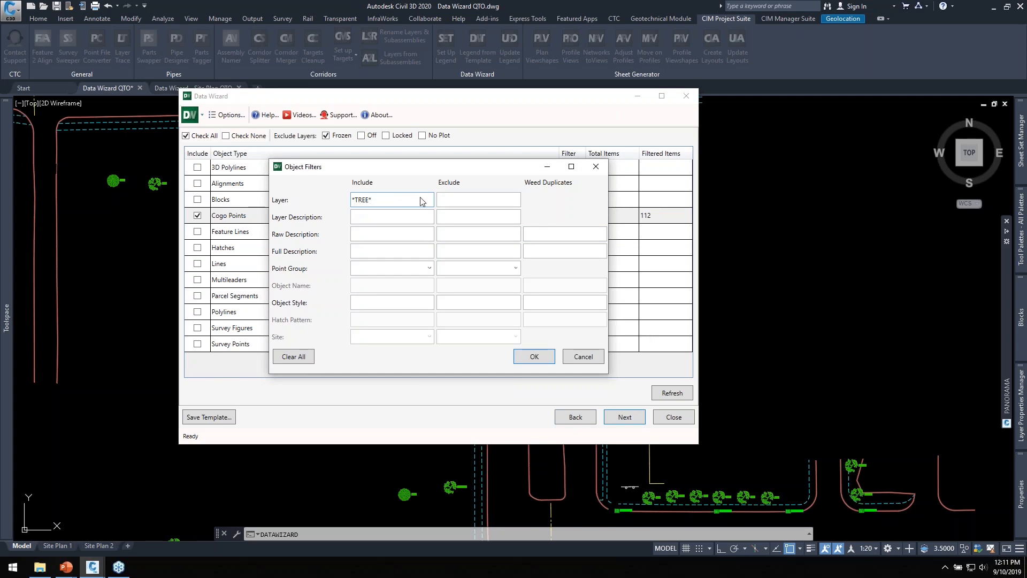
click(526, 354)
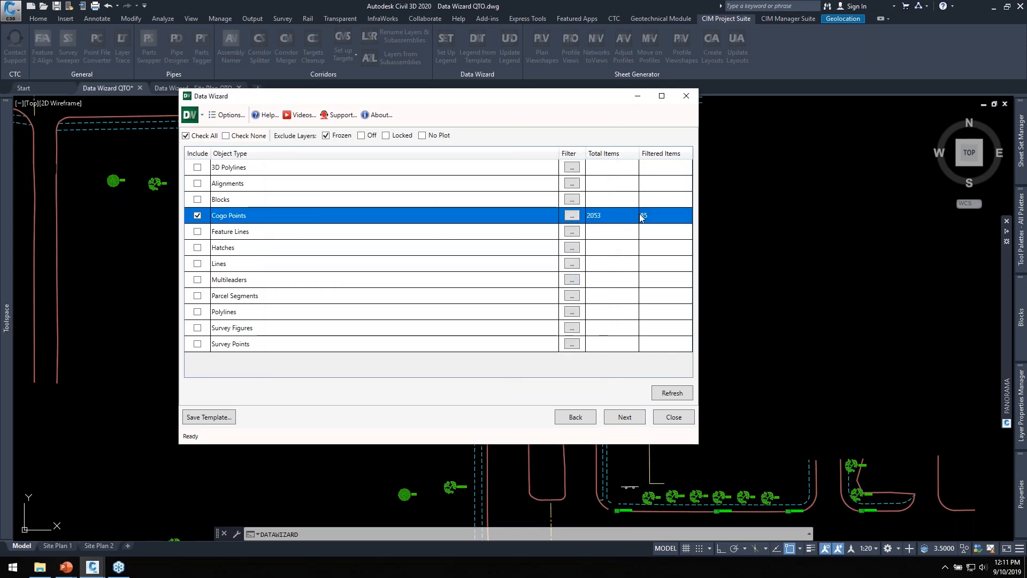
click(624, 417)
click(192, 179)
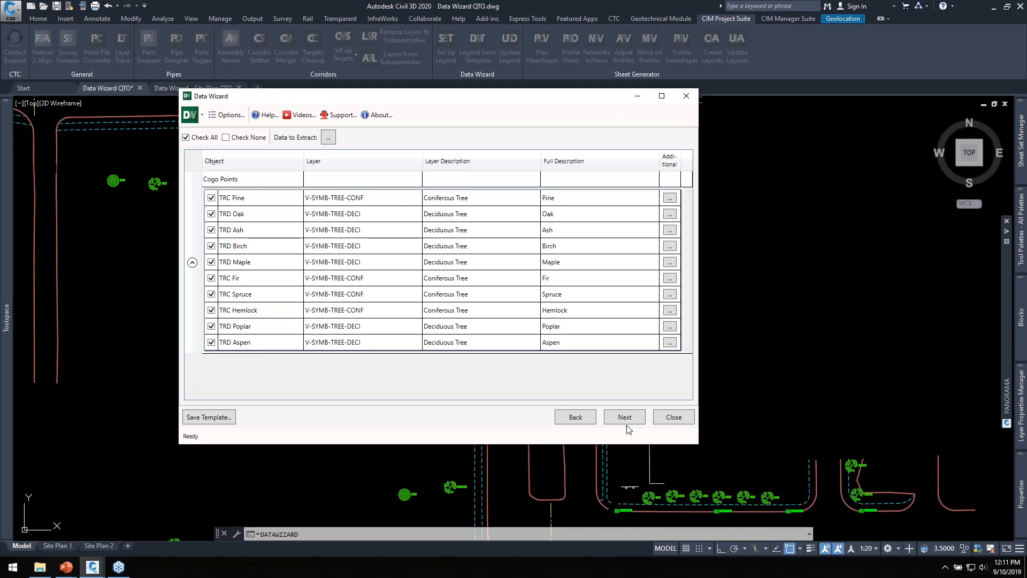
Step: Review the available object filters for the Cogo Points, cancel them, and expand the objects to extract again
click(580, 421)
click(571, 215)
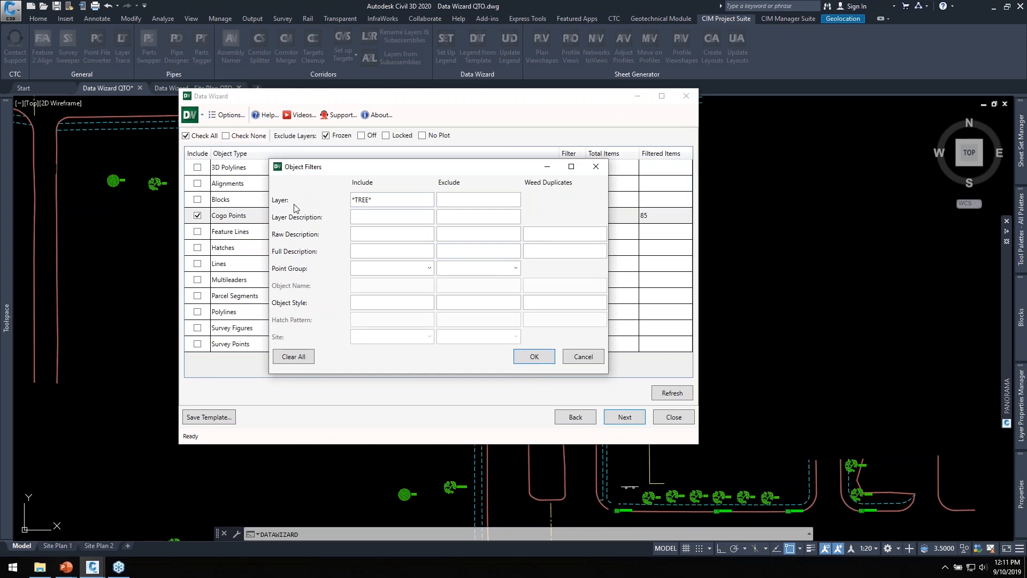
click(372, 235)
click(587, 358)
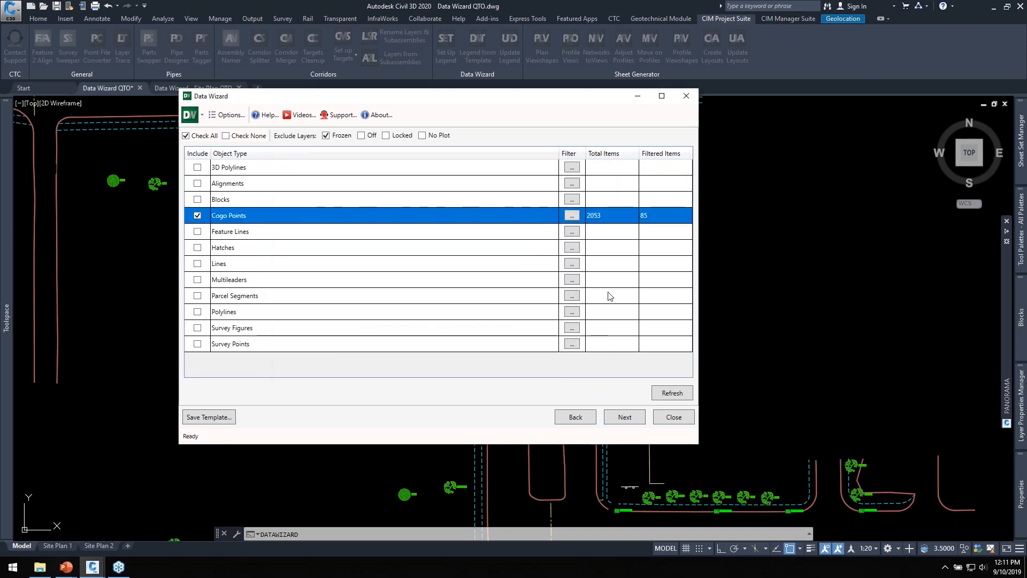
click(624, 418)
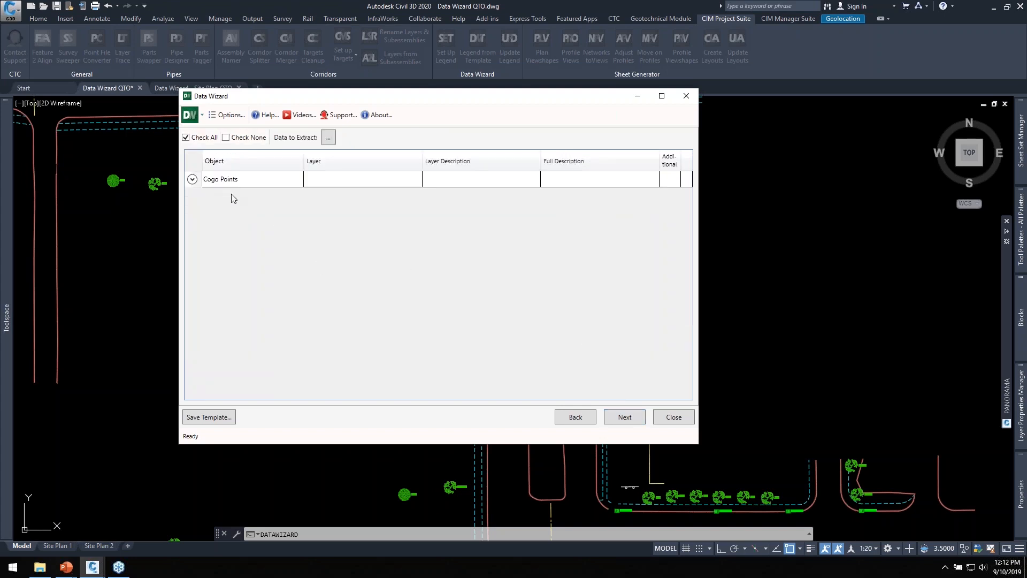
click(193, 180)
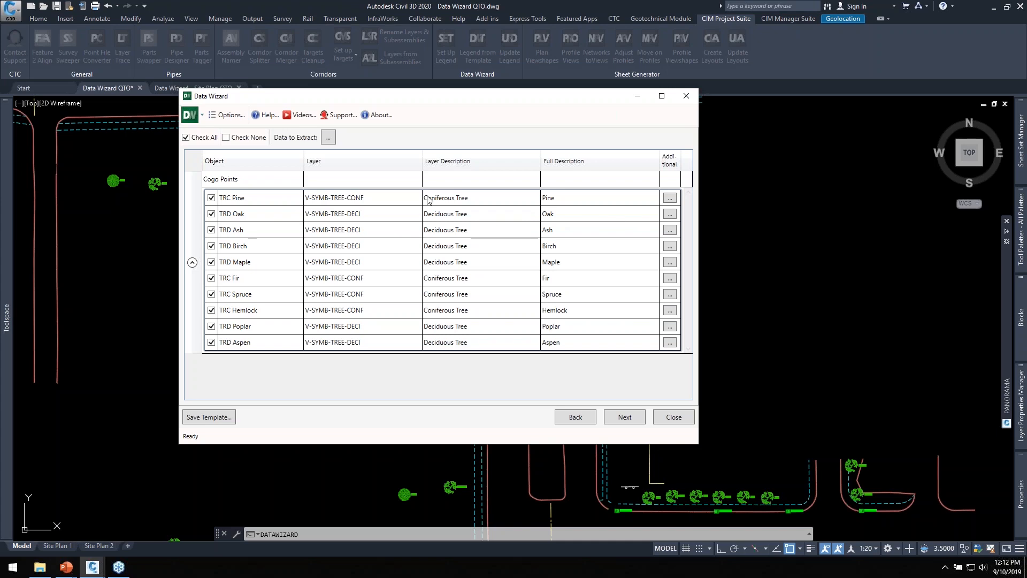
Step: Remove Layer and Additional Data from the data to extract and add Count
click(329, 138)
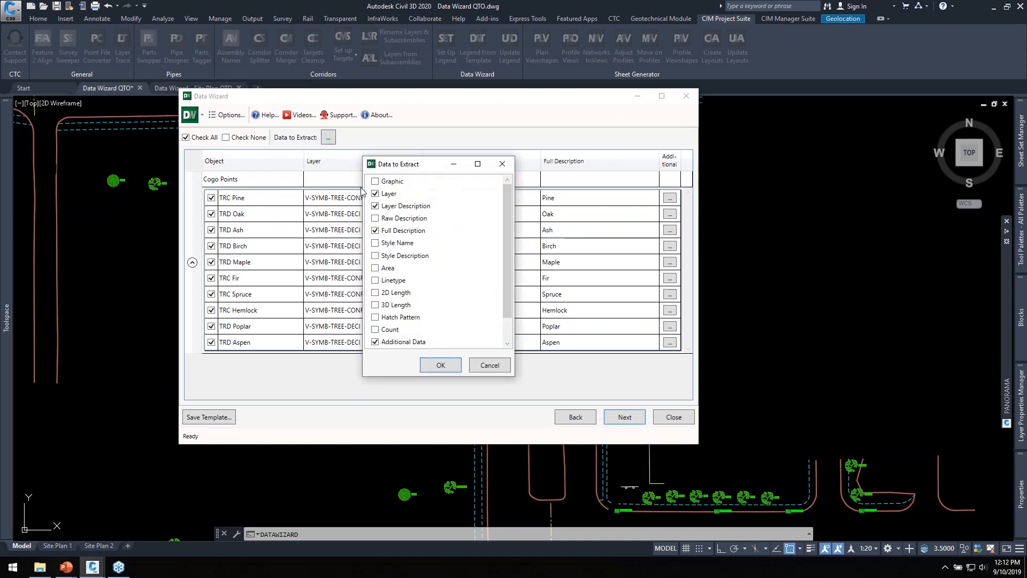
drag(426, 165, 428, 154)
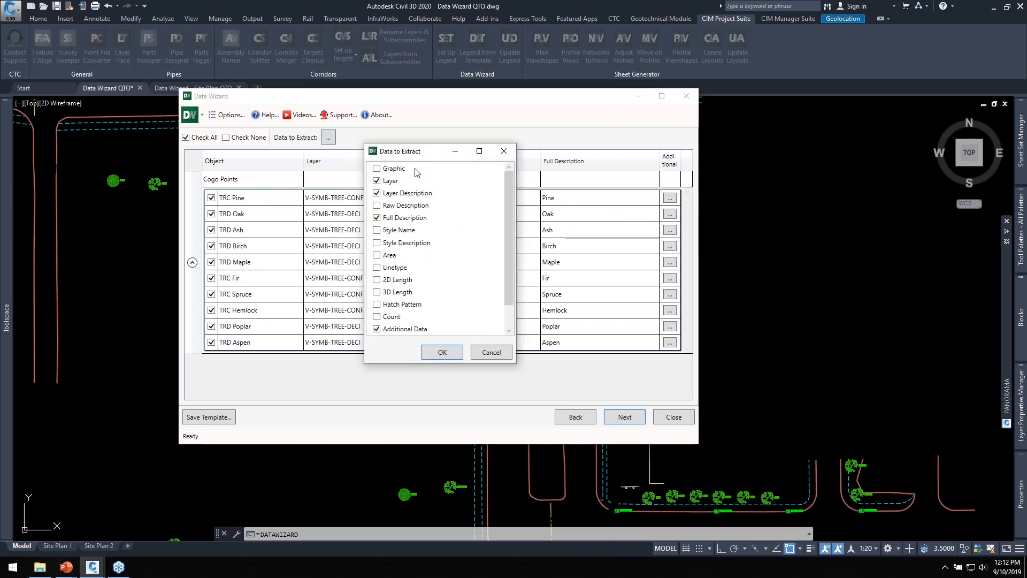
click(377, 182)
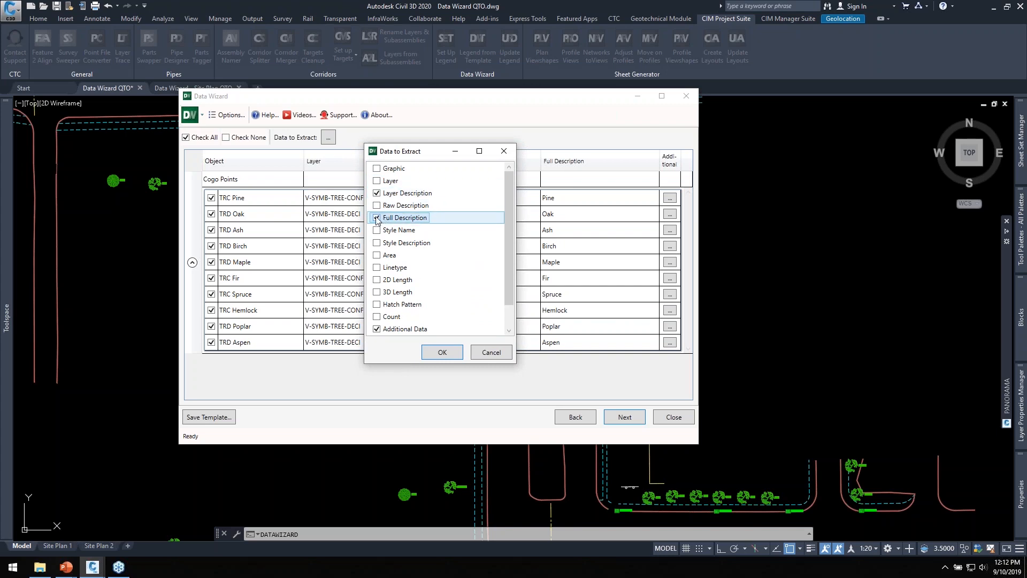
scroll(381, 300, down, 1)
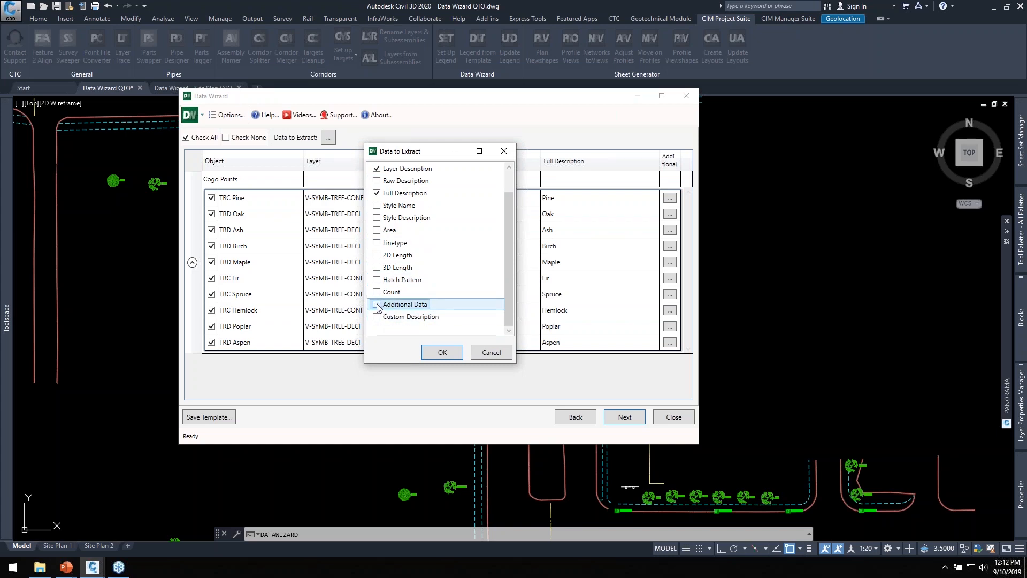
click(377, 292)
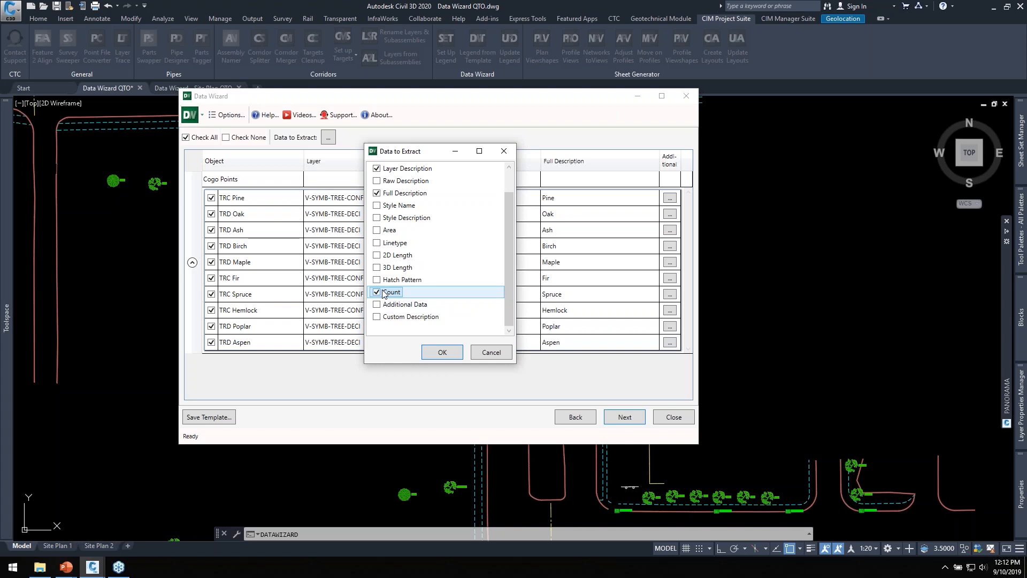
click(437, 354)
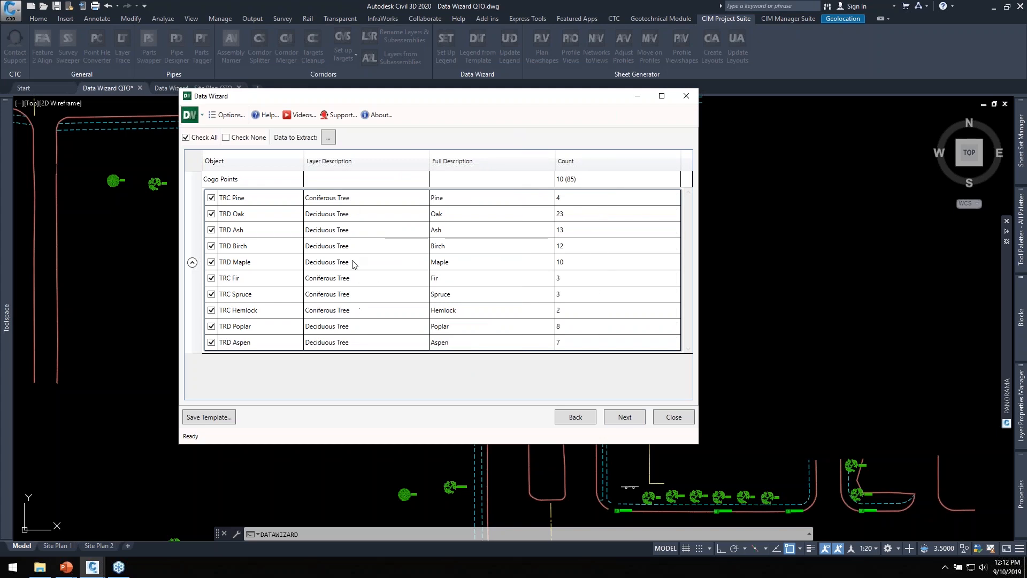
Step: Remove Layer Description from the data to extract, keeping Full Description and Count
click(328, 138)
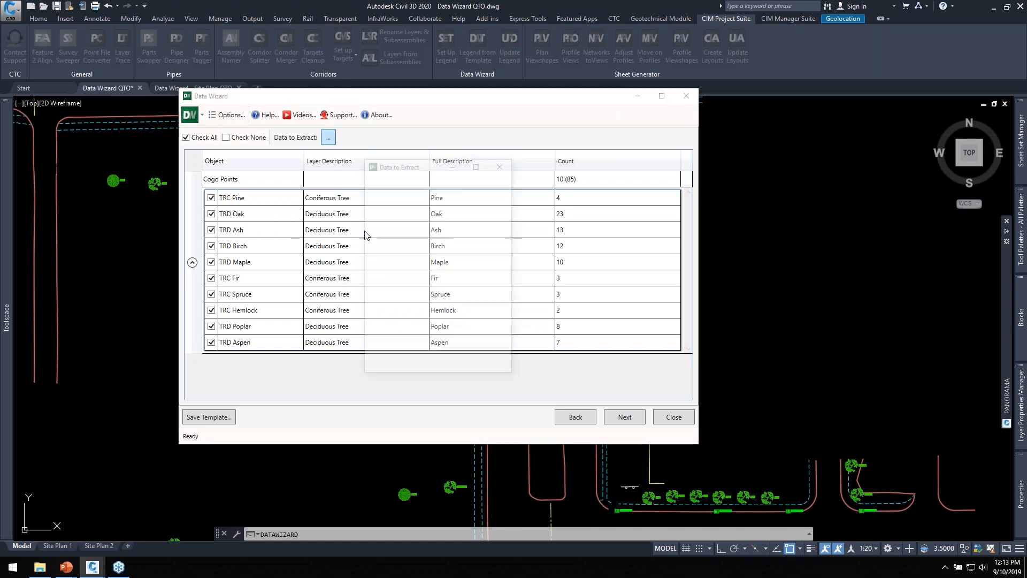
click(401, 206)
click(439, 366)
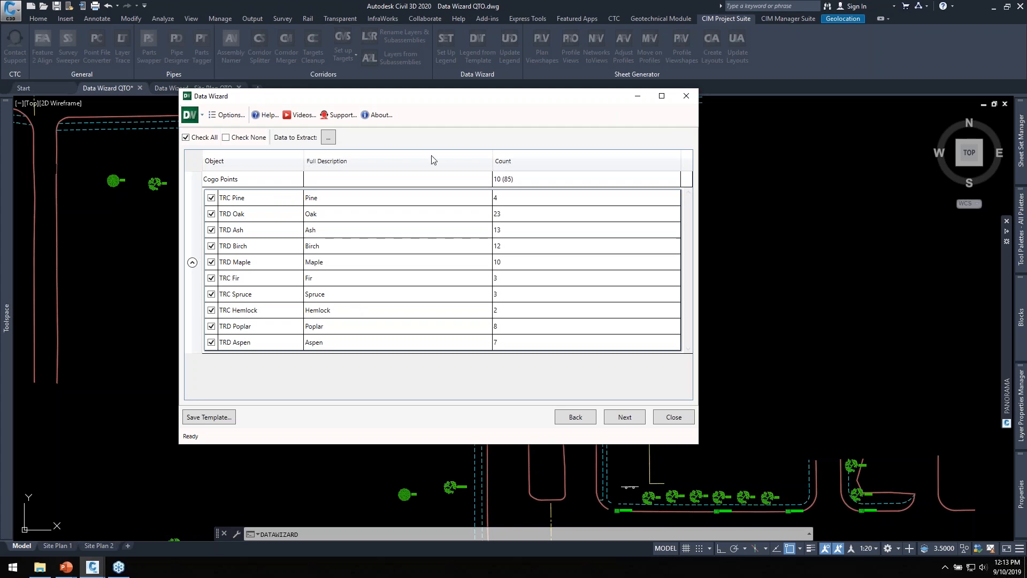
Step: Add Additional Data to the data to extract for the Cogo Points
drag(442, 101, 415, 117)
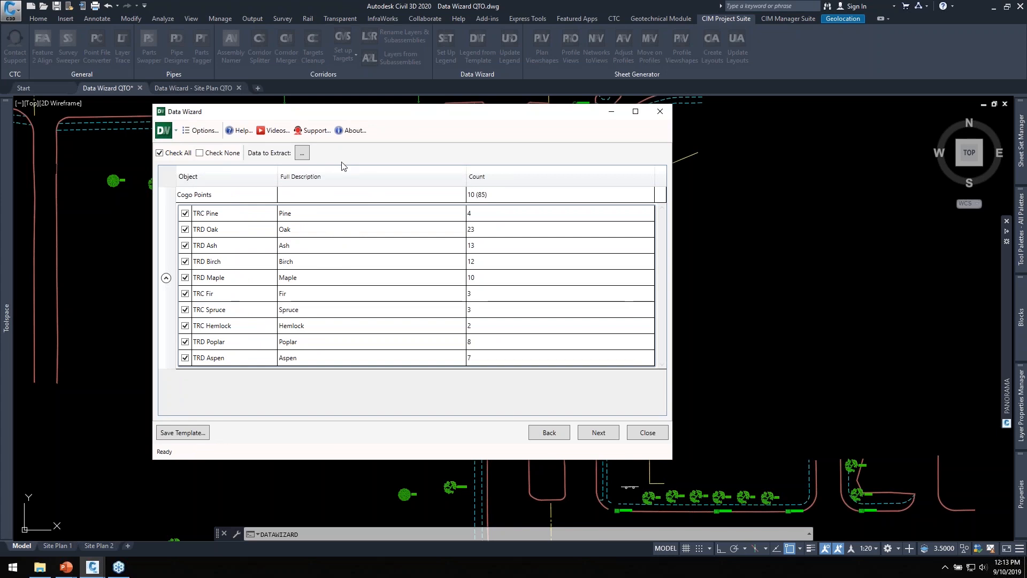
click(302, 154)
scroll(373, 258, down, 2)
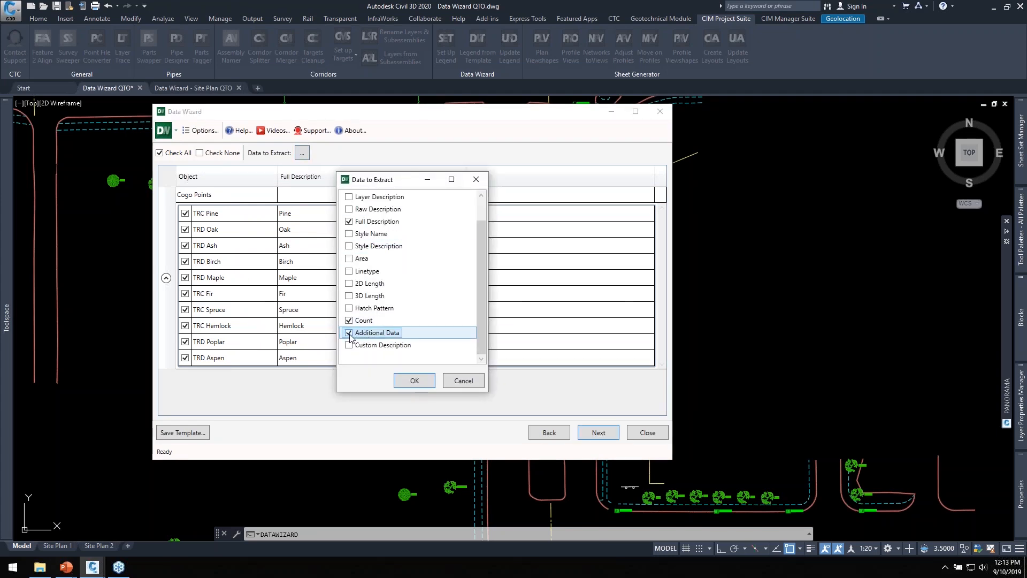
click(415, 381)
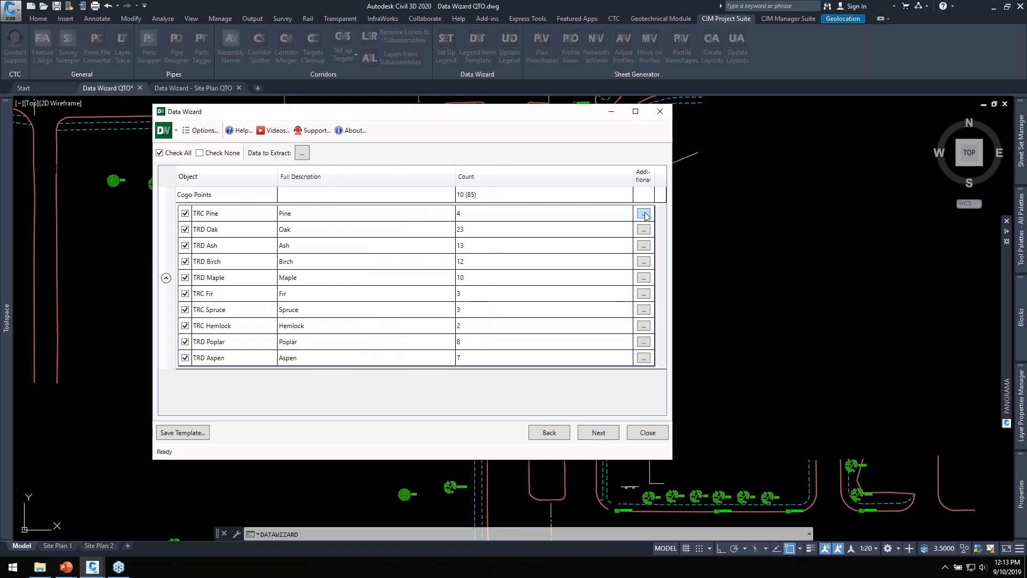
Step: Include the Tree Type user defined property in the additional data of the TRC Pine points
click(644, 215)
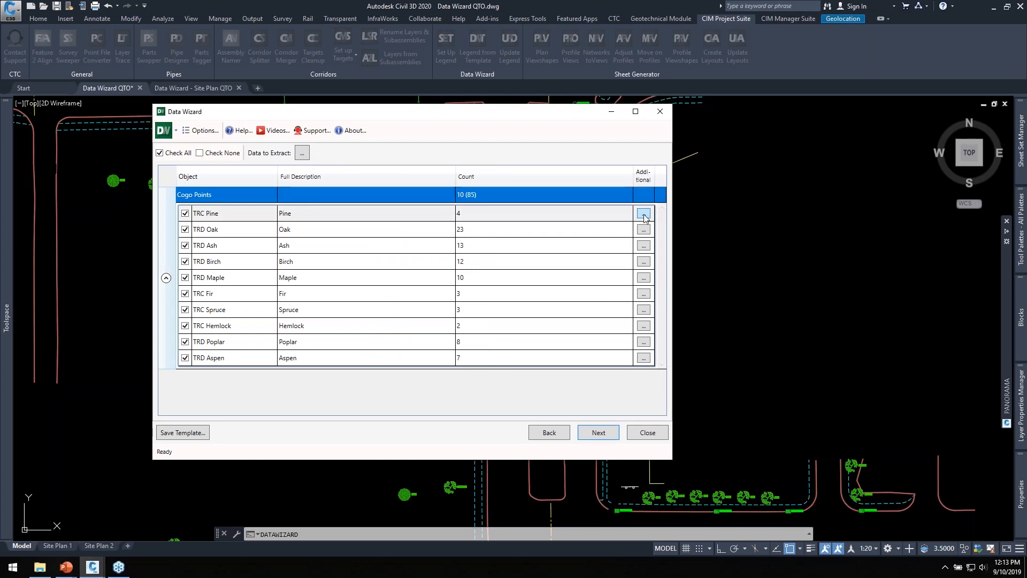
click(644, 215)
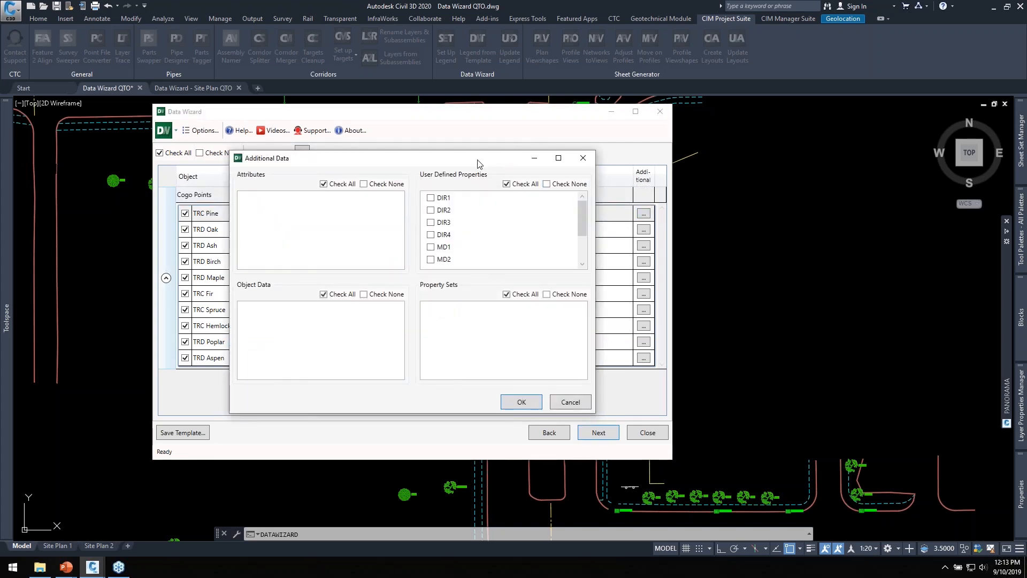
drag(431, 128, 485, 143)
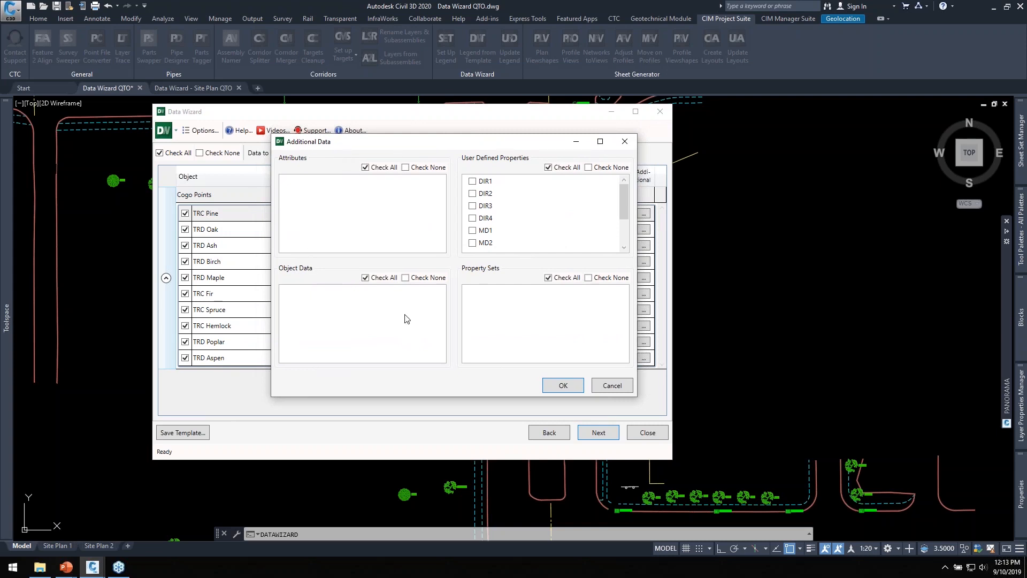
drag(535, 142, 526, 142)
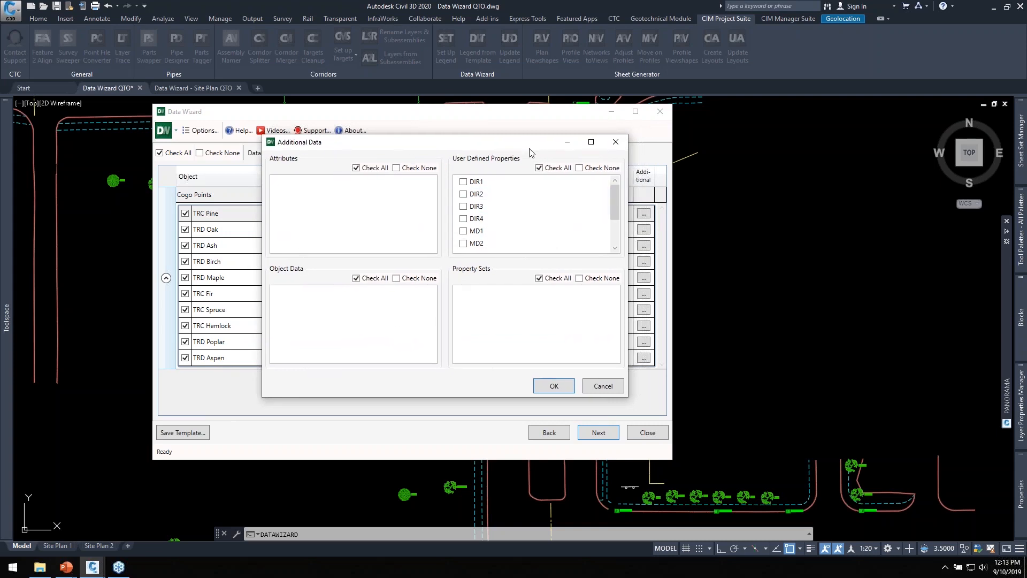
drag(612, 214, 614, 239)
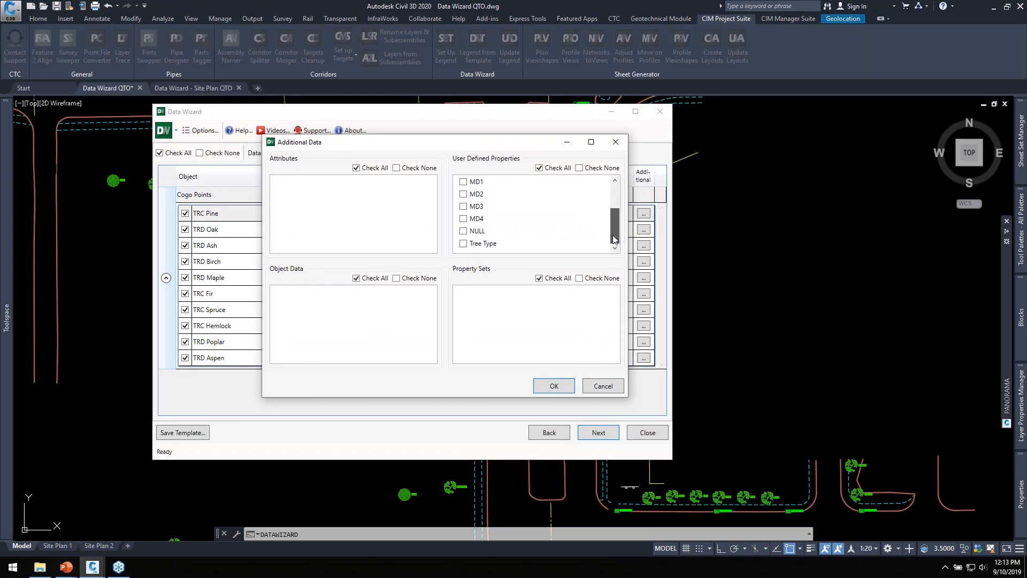
click(466, 245)
click(553, 385)
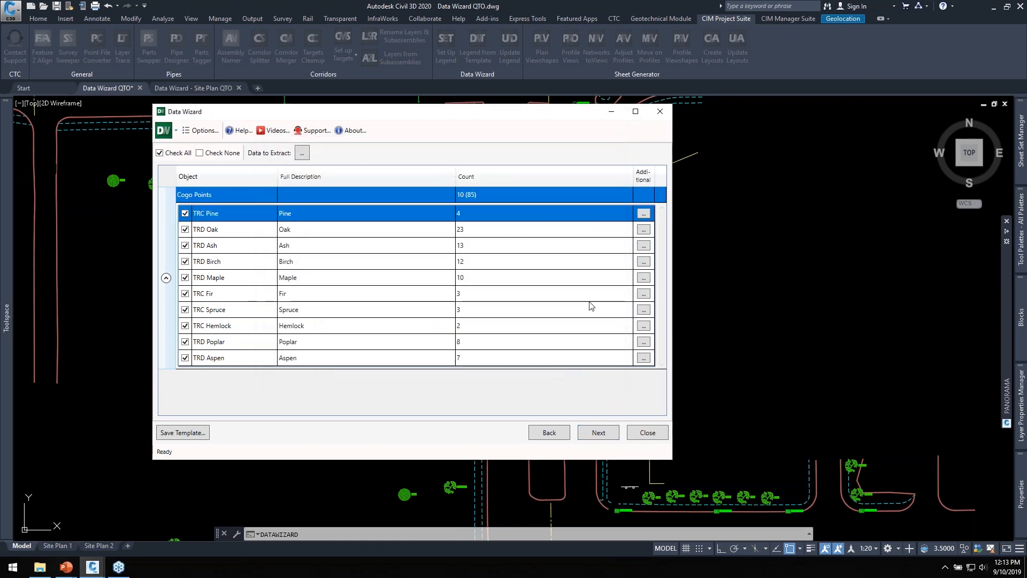
Step: Proceed to the output settings, expand the Cogo Points and enlarge the wizard window to review all extracted rows
click(597, 432)
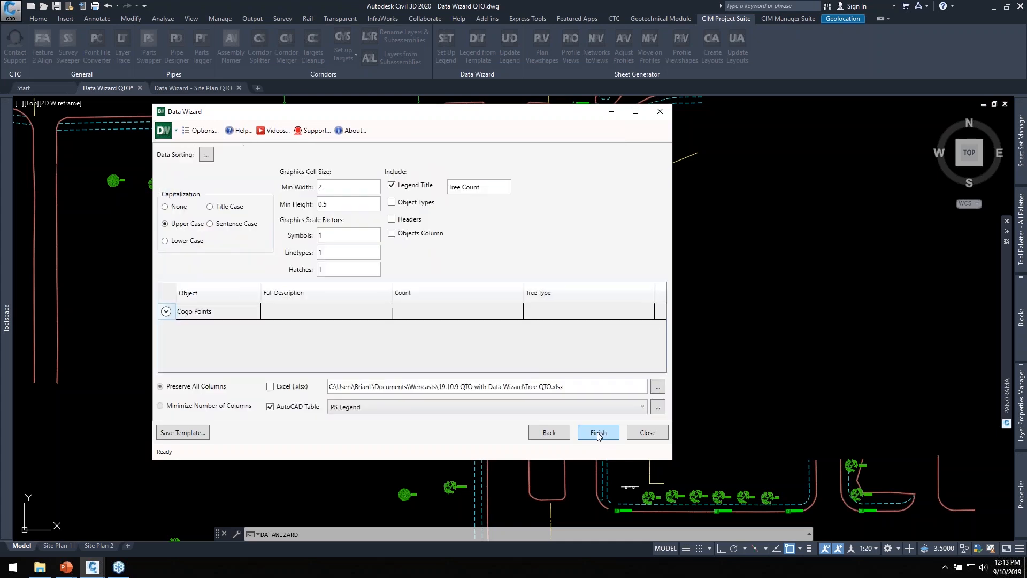
click(167, 311)
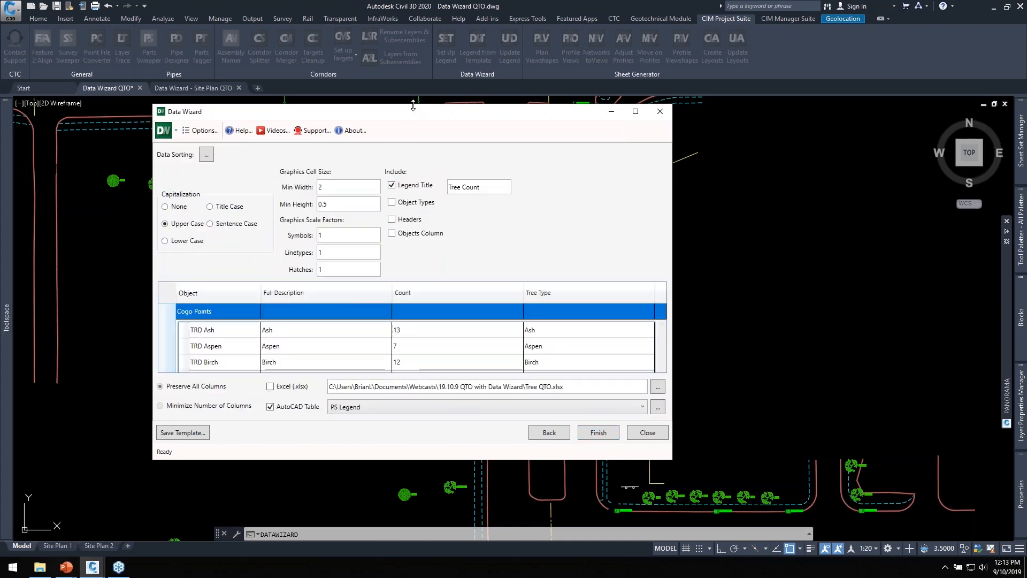
drag(410, 113, 406, 11)
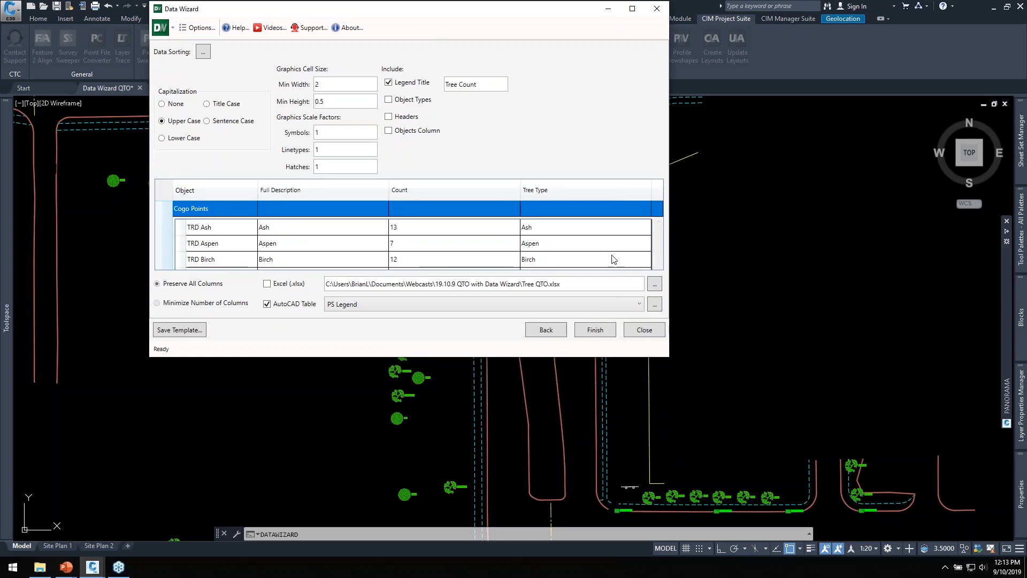
drag(666, 357, 713, 502)
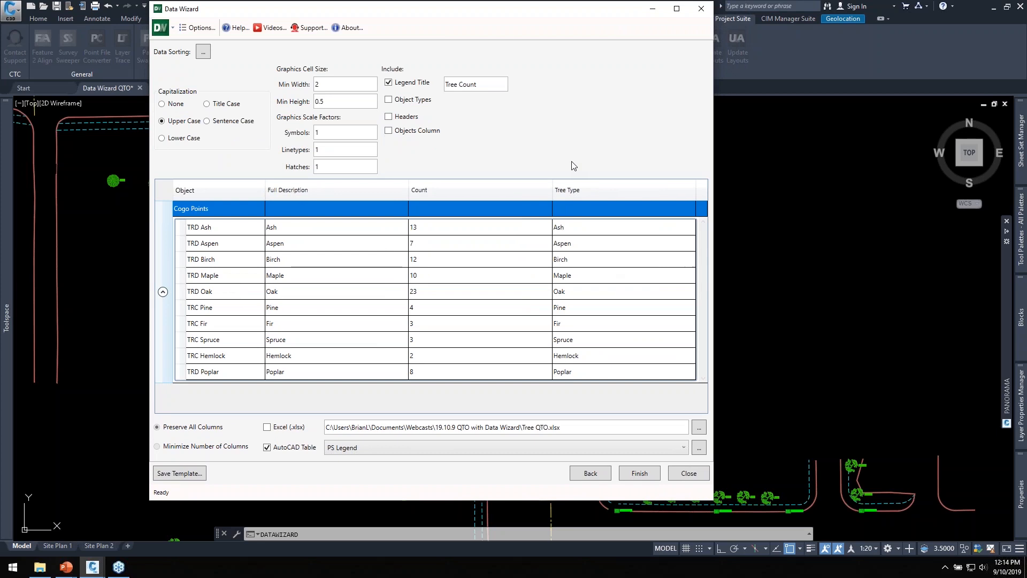
Step: Go back and remove Additional Data from the data to extract, and return to the output settings
click(591, 474)
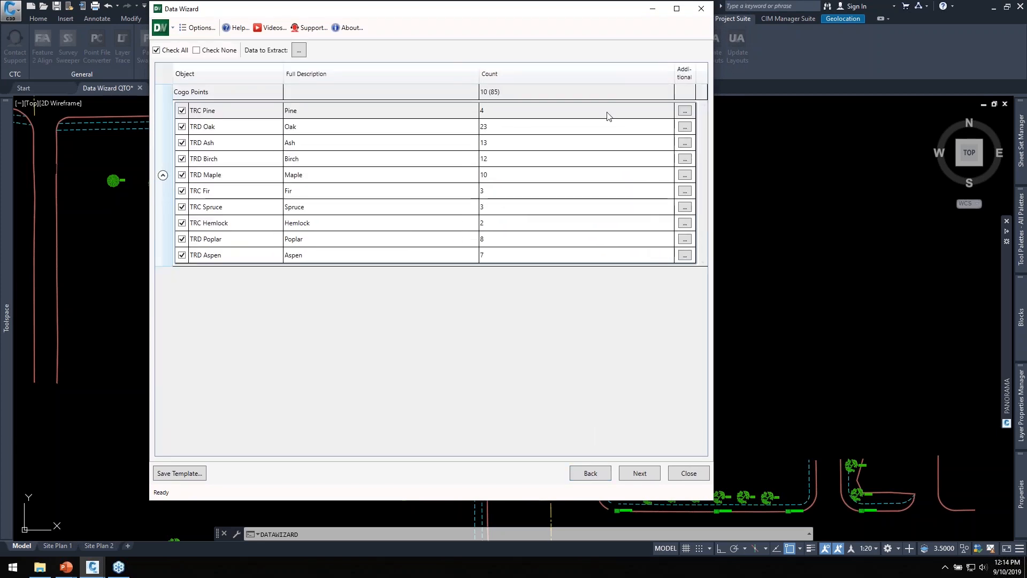
click(299, 51)
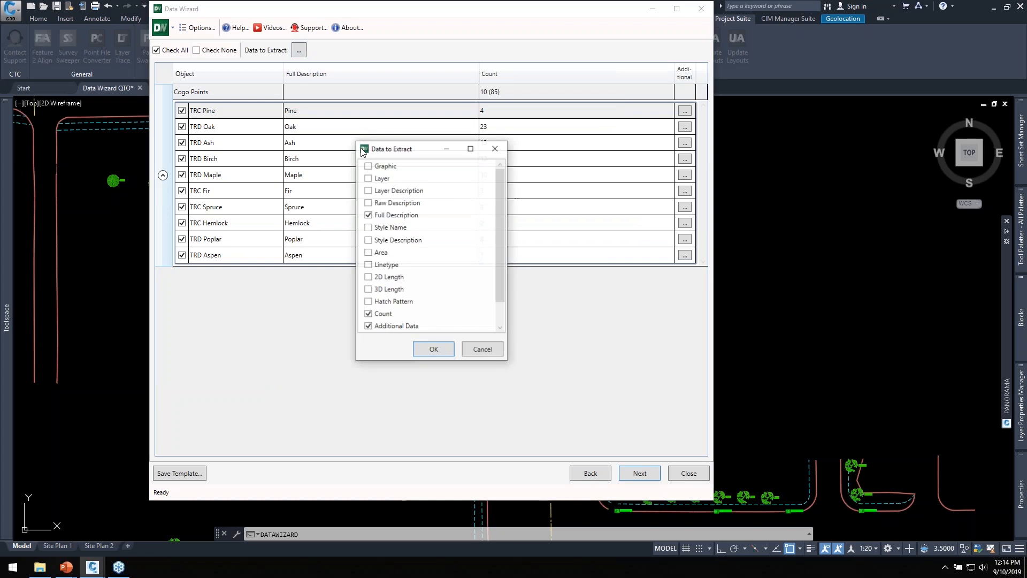
click(368, 215)
click(368, 325)
scroll(374, 327, down, 1)
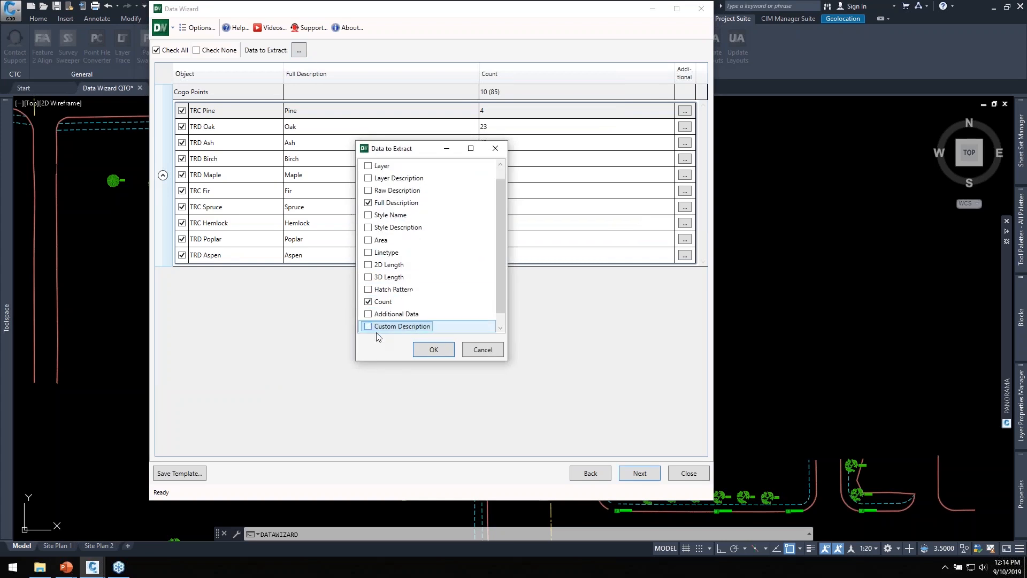
click(434, 350)
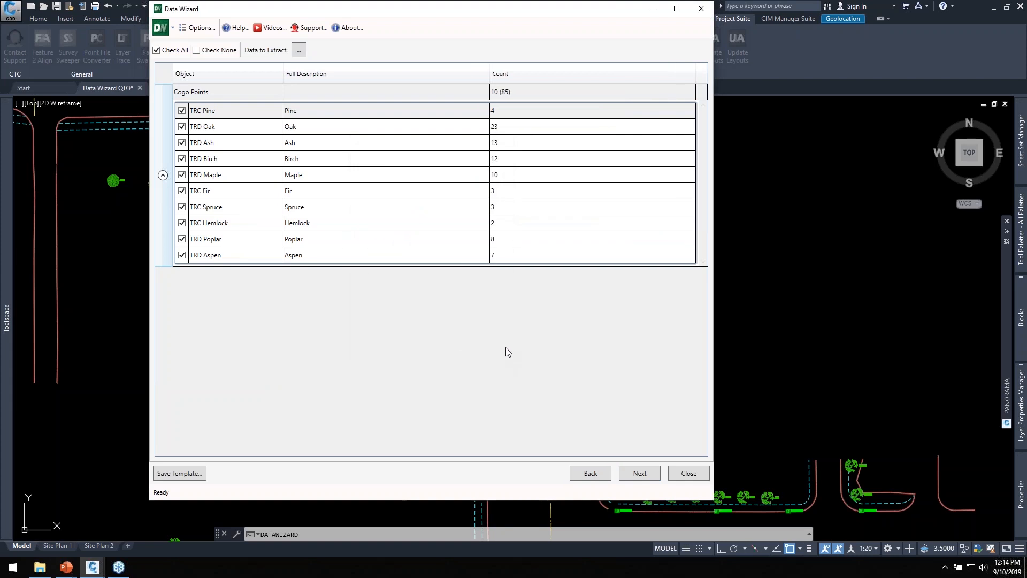
click(638, 474)
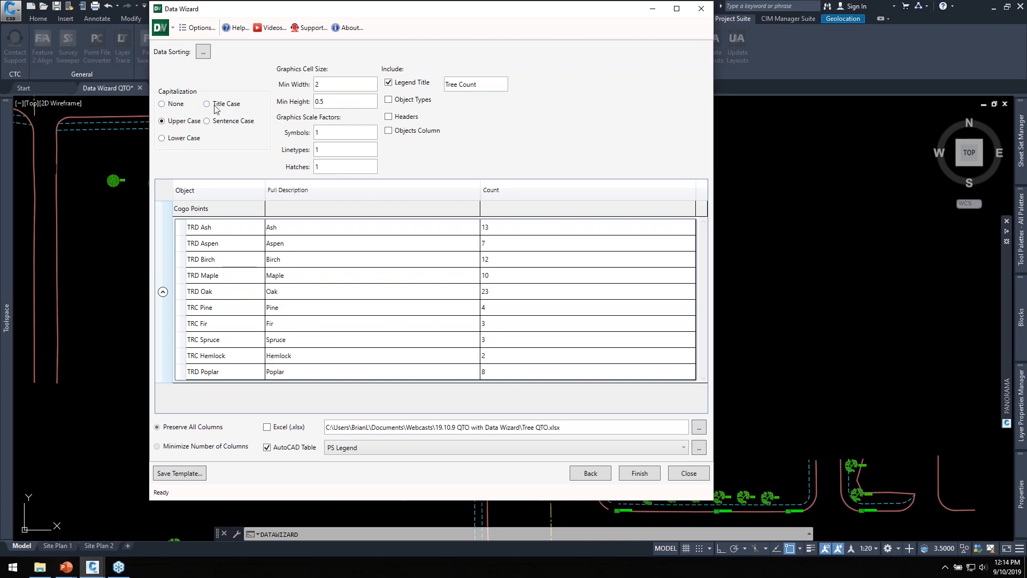
Step: Try placing the Count column before Full Description in the output preview and restore the original column order
click(168, 105)
drag(488, 84, 436, 82)
click(479, 85)
drag(506, 194, 534, 198)
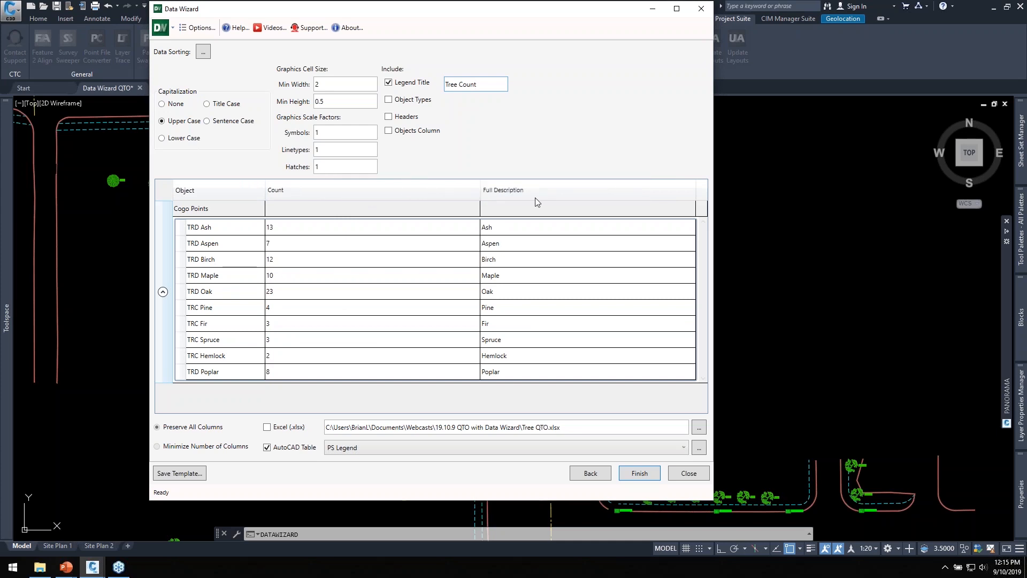
drag(438, 192, 669, 192)
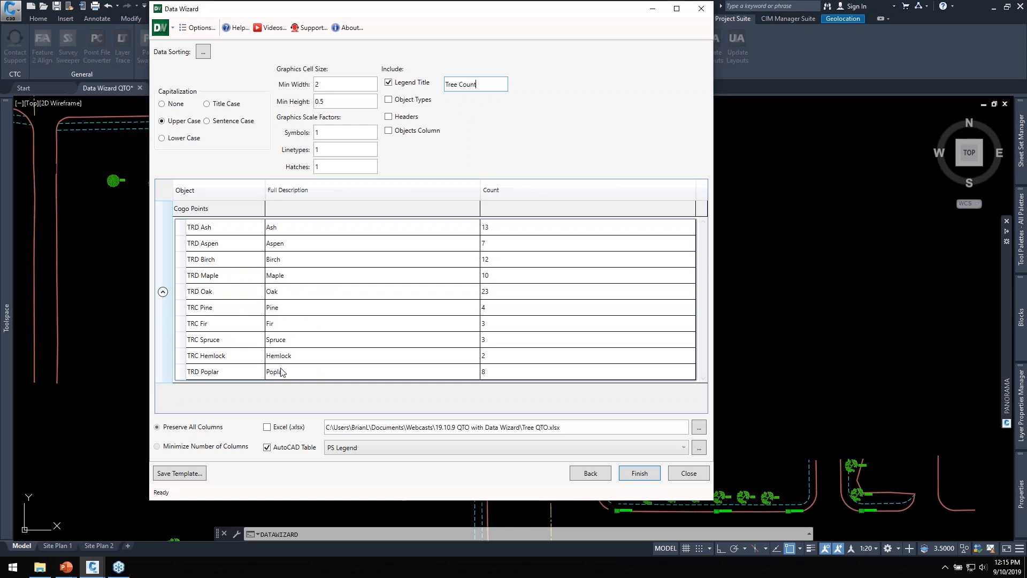
Step: Sort the extracted Cogo Points by Full Description, with Sort Object Groups enabled
click(203, 53)
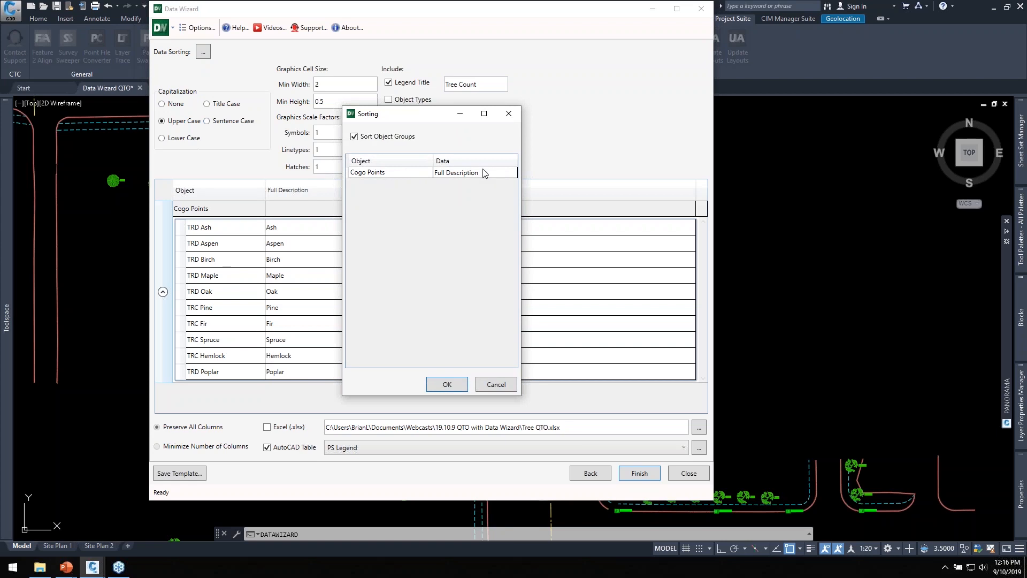
click(448, 384)
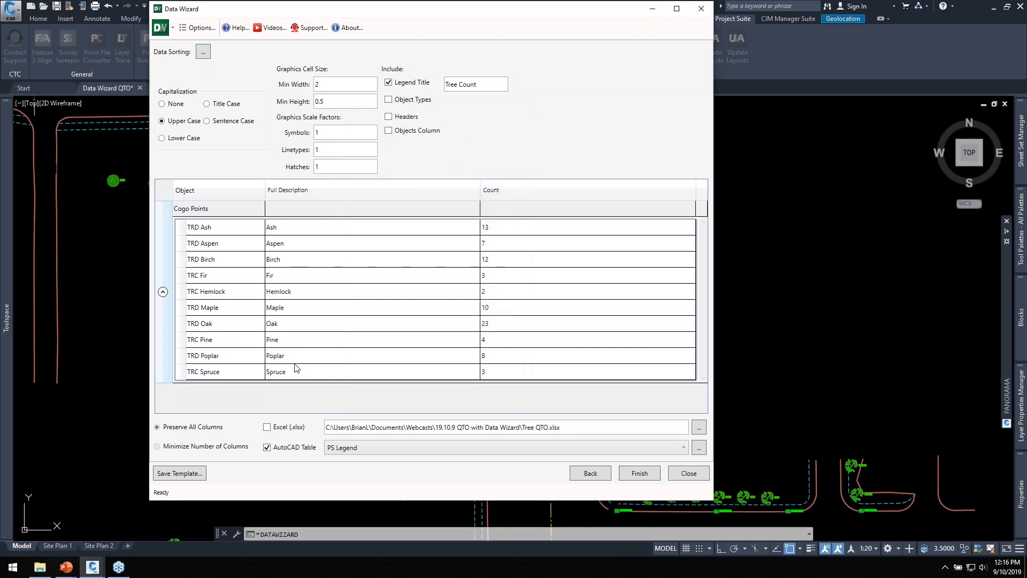
Step: Review the sorting choices for the Cogo Points and keep Full Description as the sort field
click(203, 52)
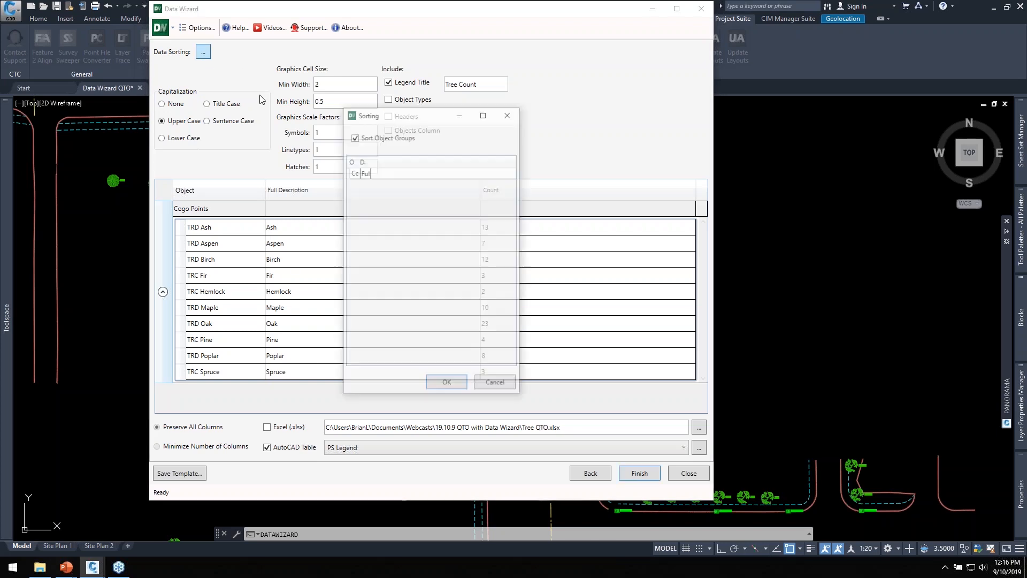
click(472, 177)
click(472, 175)
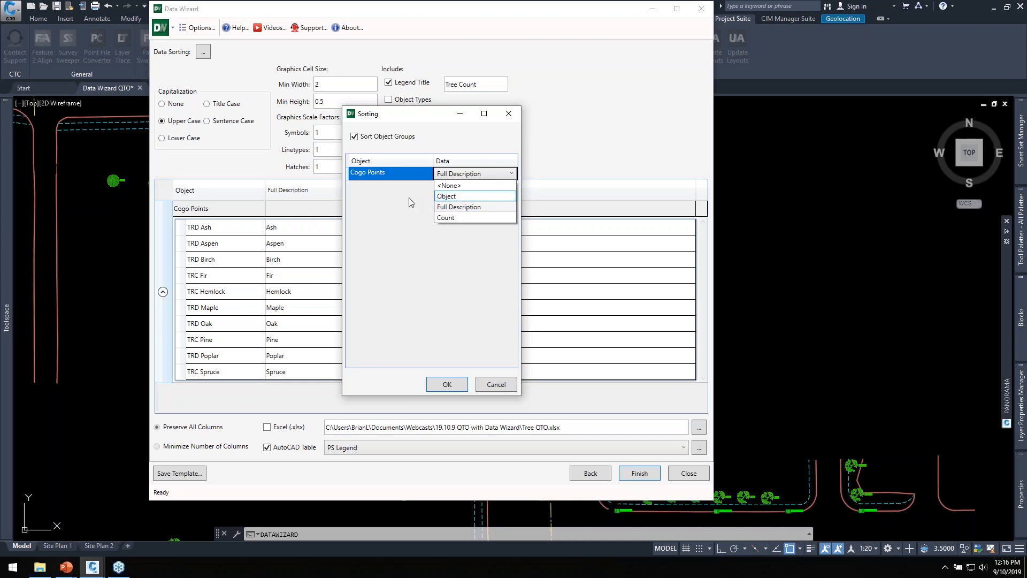
click(448, 207)
click(454, 386)
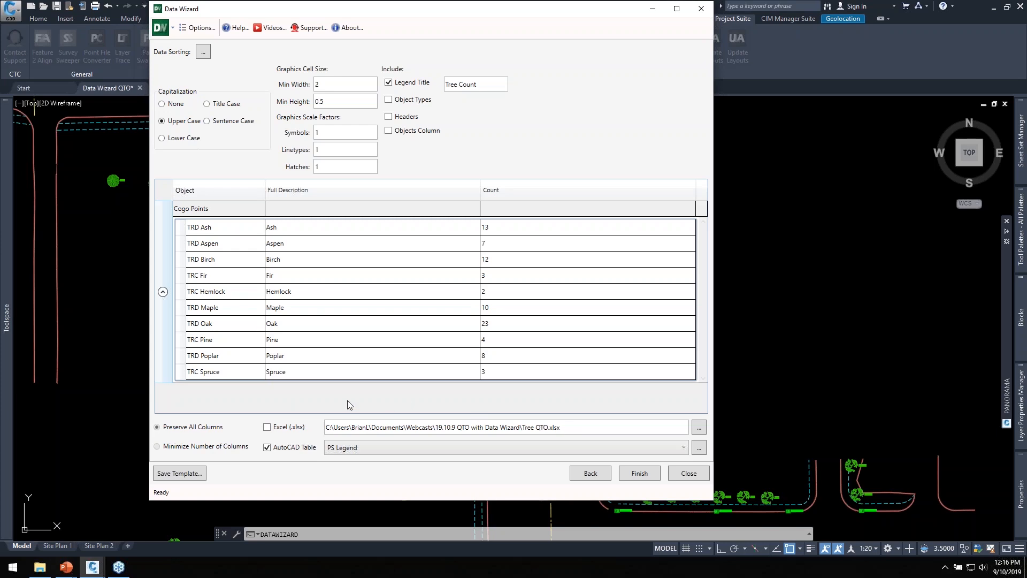
Step: Enable the Excel output to Tree QTO.xlsx and set the AutoCAD table style to Legend
click(267, 428)
click(399, 448)
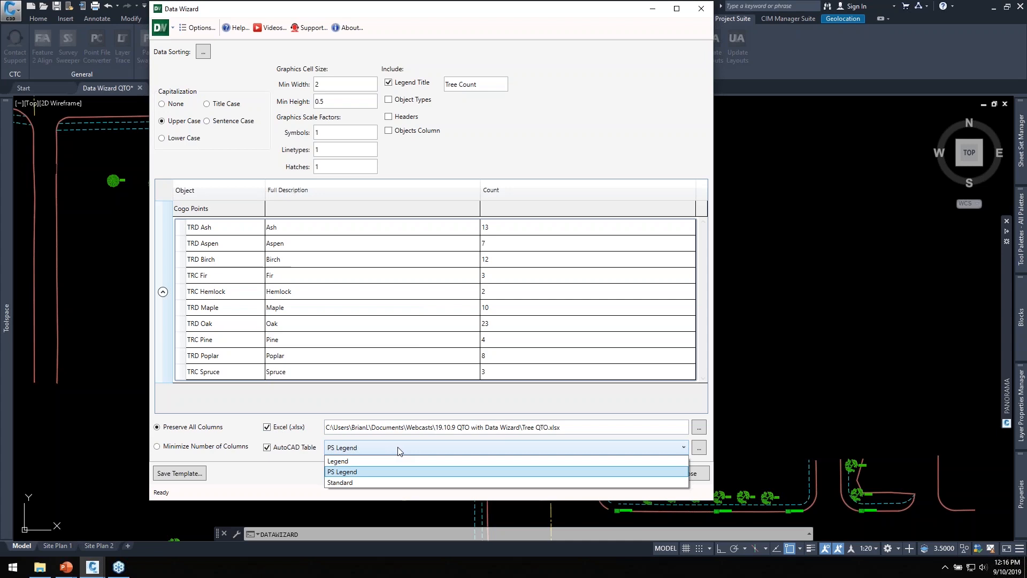
click(343, 462)
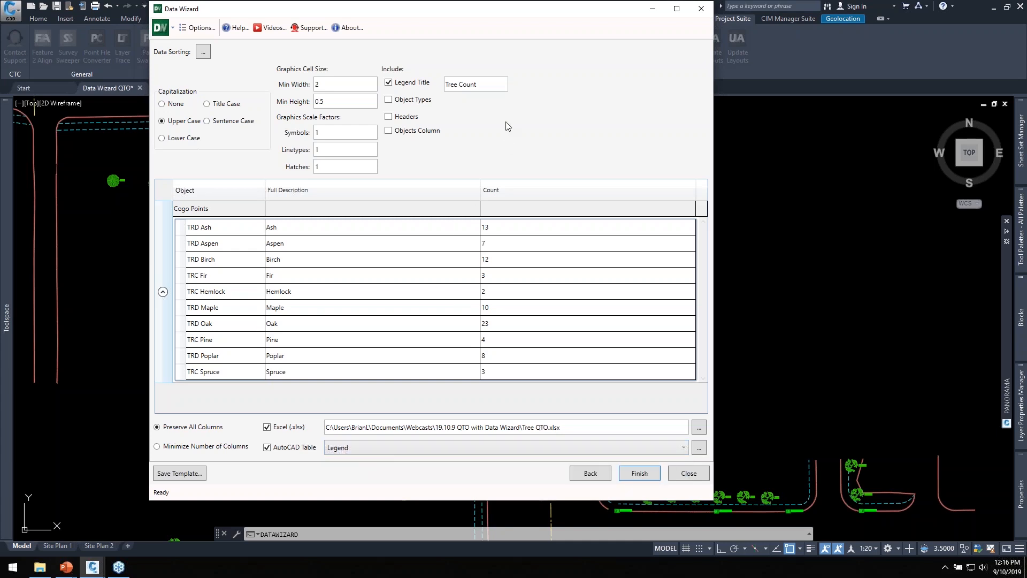
Step: Set the minimum width of the graphics cells to 20 and check the Excel save location without changing it
drag(492, 8, 471, 19)
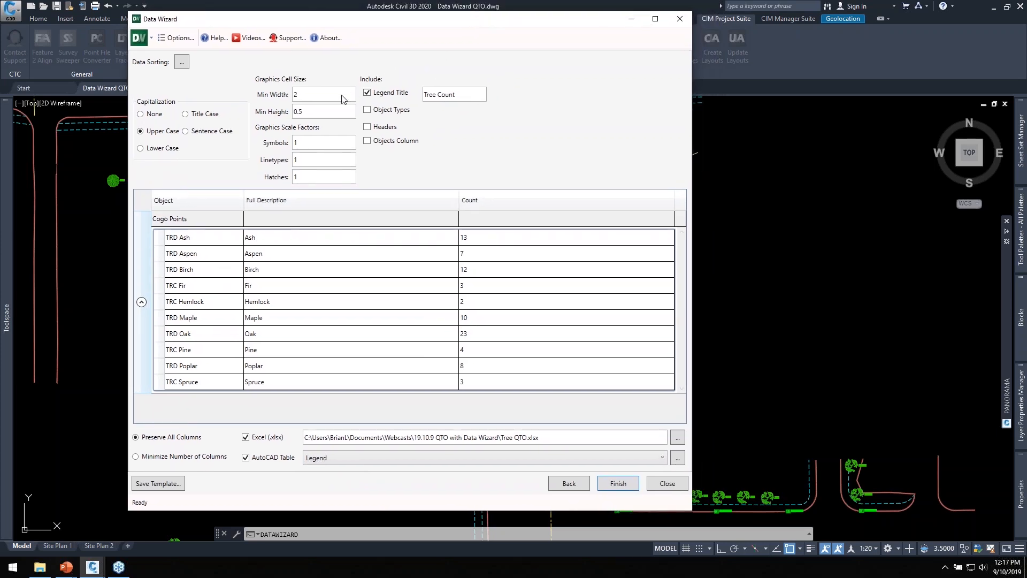
click(325, 97)
drag(425, 22, 464, 26)
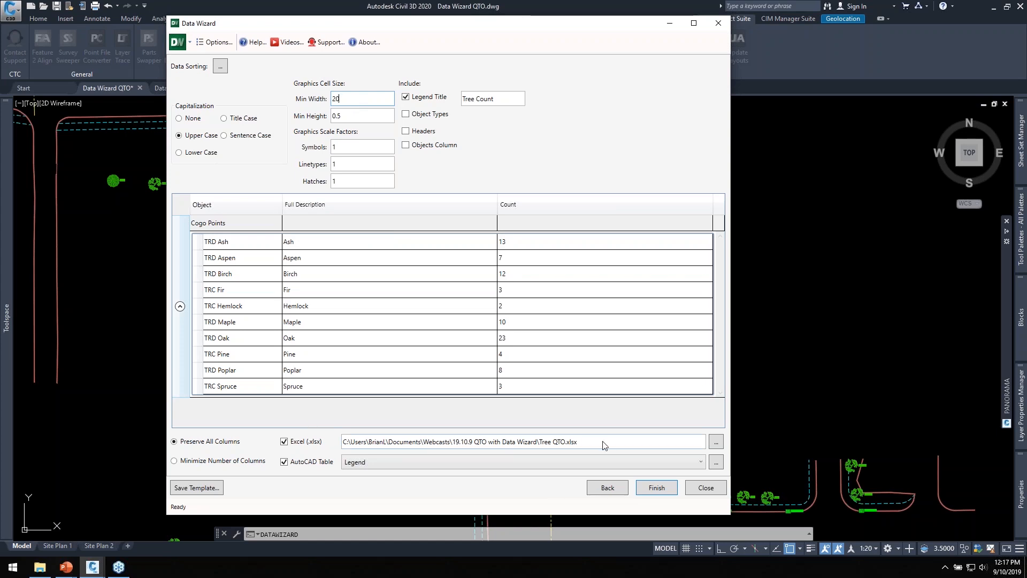
click(717, 444)
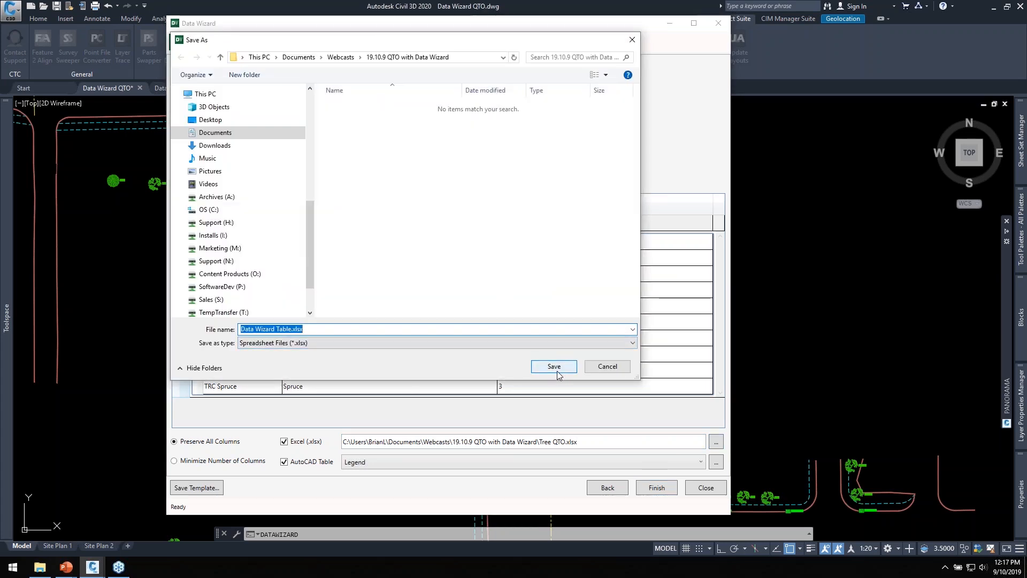
click(592, 369)
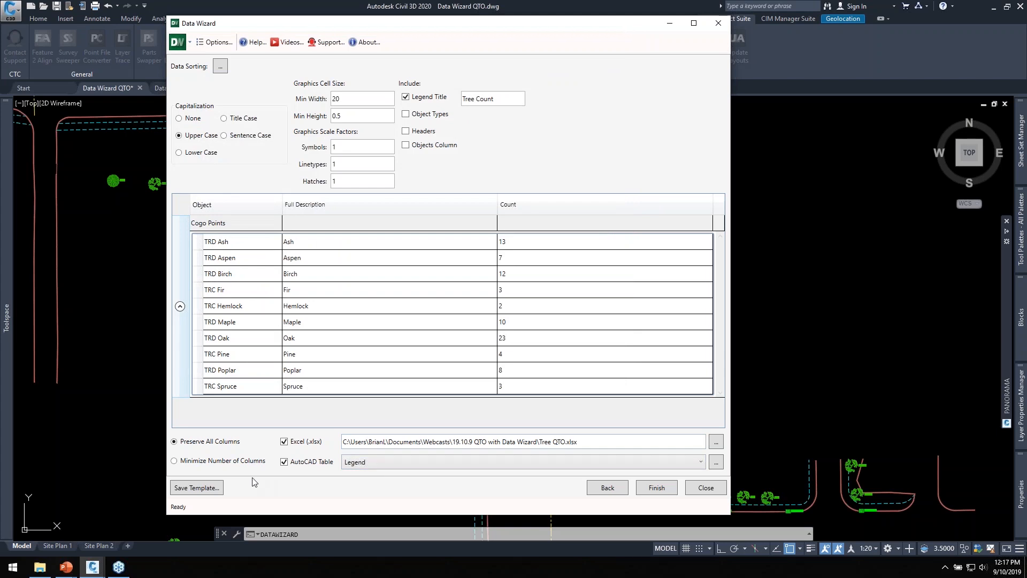
Step: Finish the extraction and insert the Tree Count table in the empty area east of the main road
click(656, 488)
scroll(569, 379, down, 1)
middle_drag(749, 344, 665, 314)
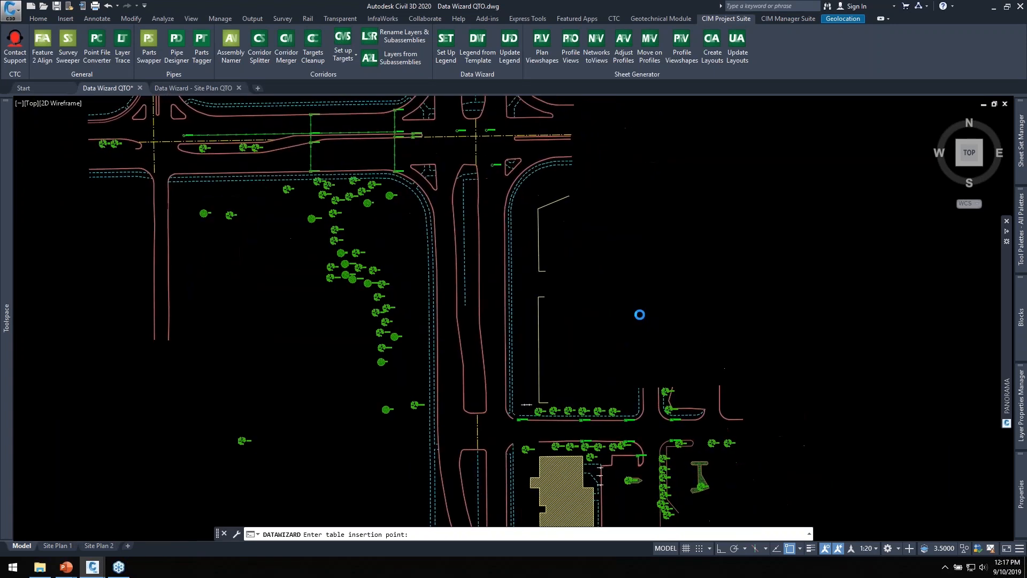
scroll(592, 316, up, 3)
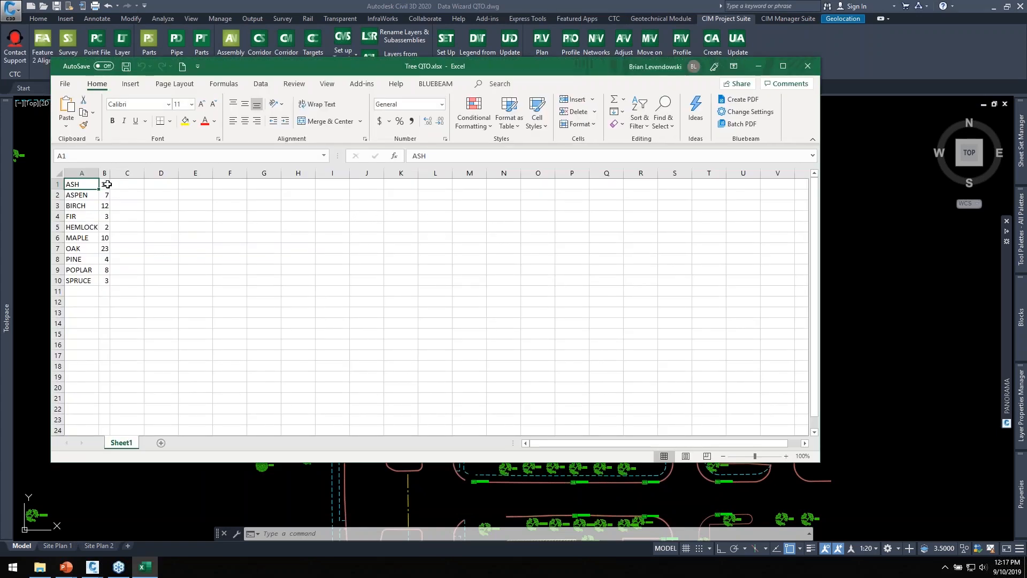
Step: In Excel, widen column B to review the exported tree counts, and close the workbook
drag(110, 173, 185, 173)
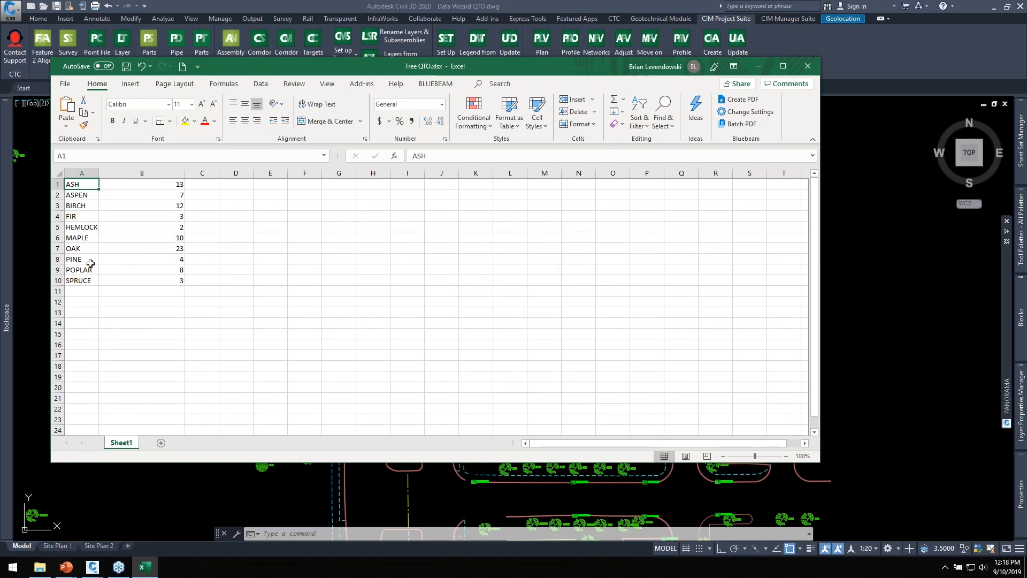
drag(164, 182, 155, 280)
click(216, 208)
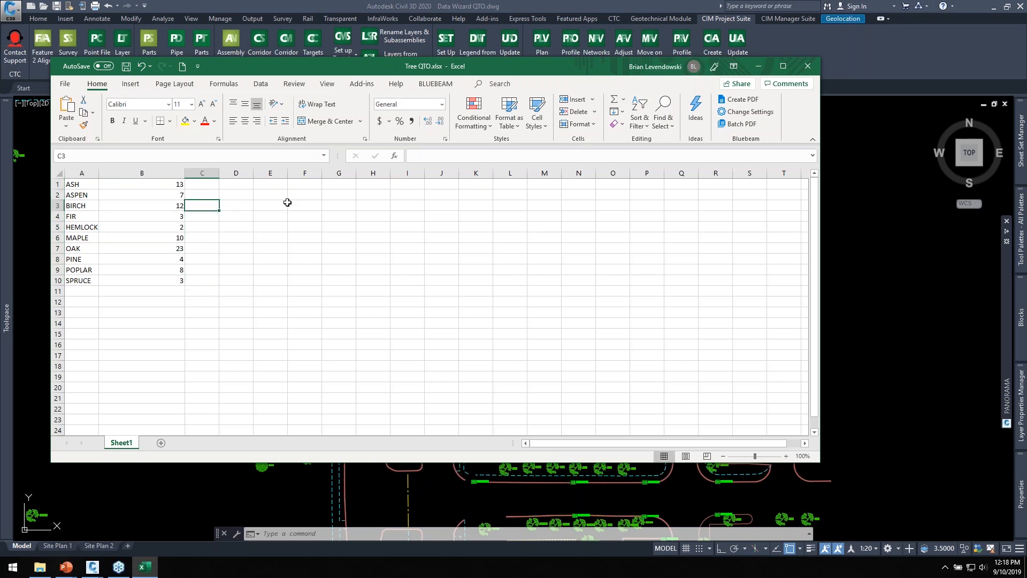
click(806, 66)
click(513, 295)
Step: Back in Civil 3D, delete one PINE point and the nearby FIR point from the trees west of the main road
scroll(638, 355, up, 5)
middle_drag(706, 307, 712, 332)
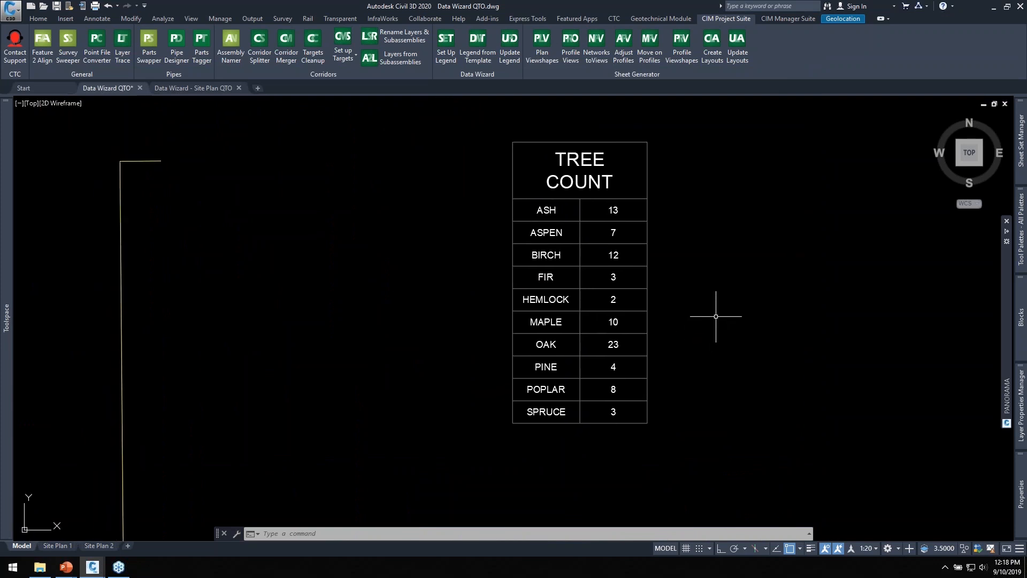
scroll(782, 307, down, 1)
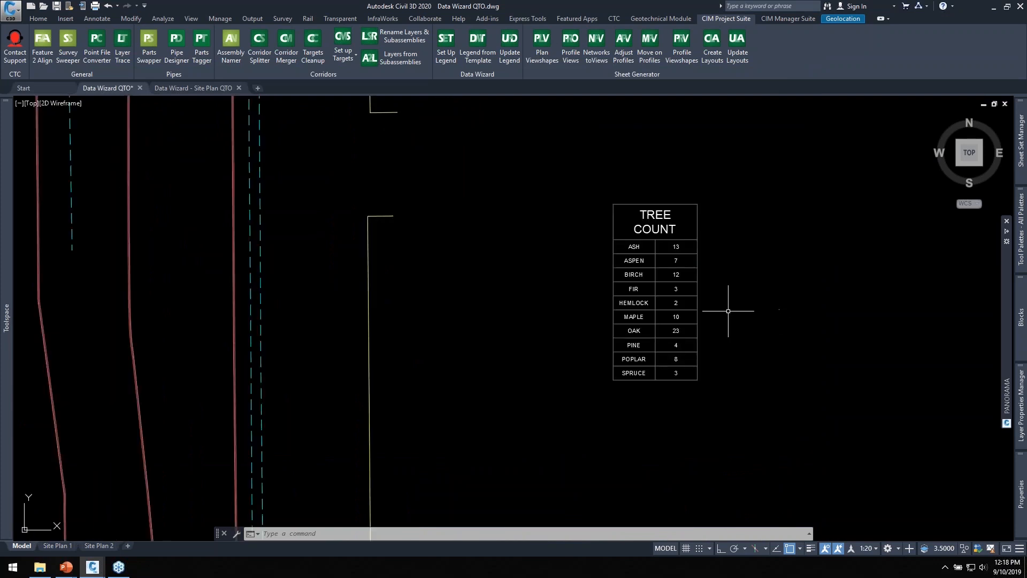
middle_drag(504, 289, 644, 271)
scroll(559, 260, down, 1)
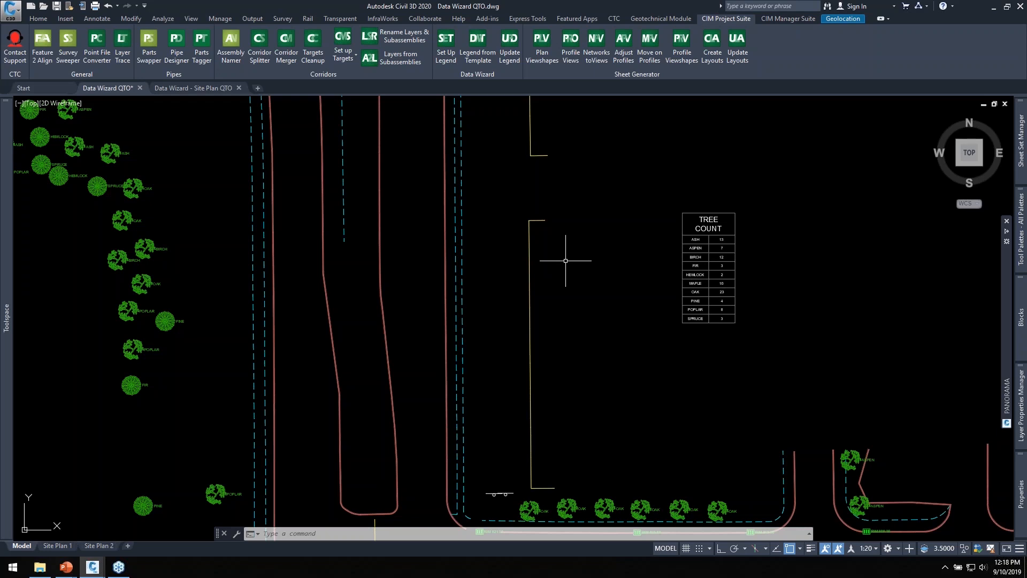
middle_drag(275, 280, 300, 268)
scroll(206, 351, up, 4)
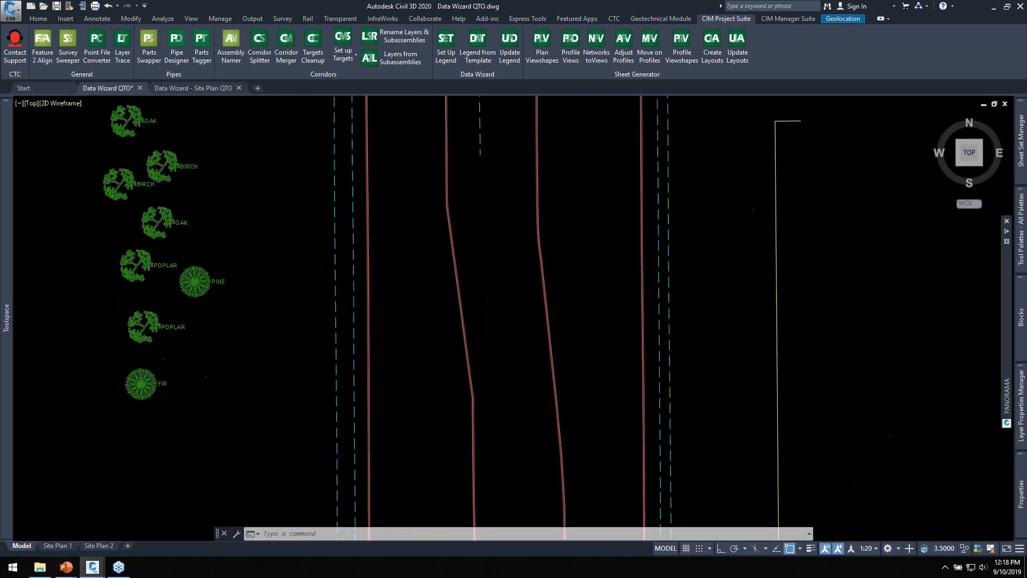
middle_drag(210, 344, 300, 344)
click(381, 276)
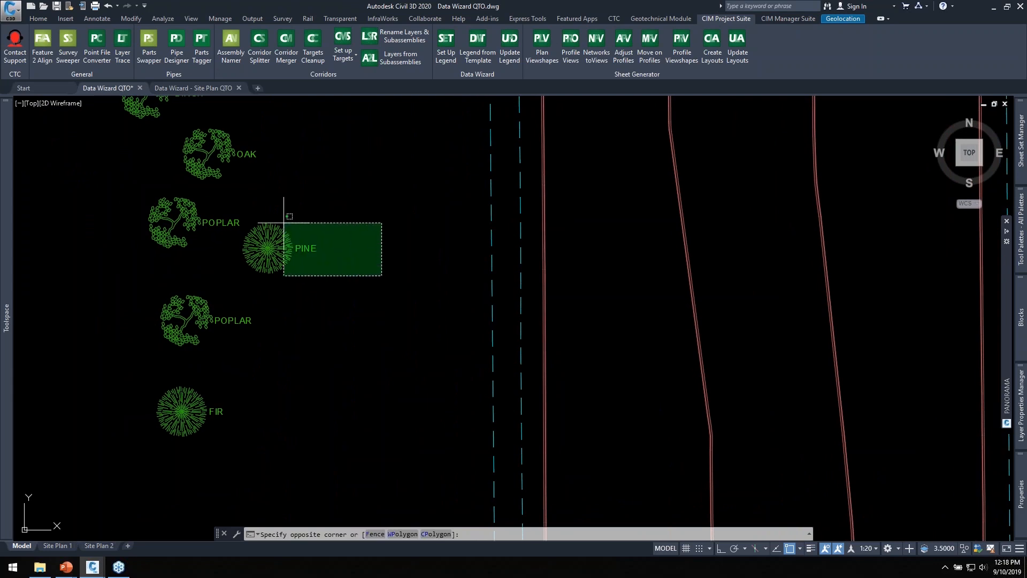
click(283, 223)
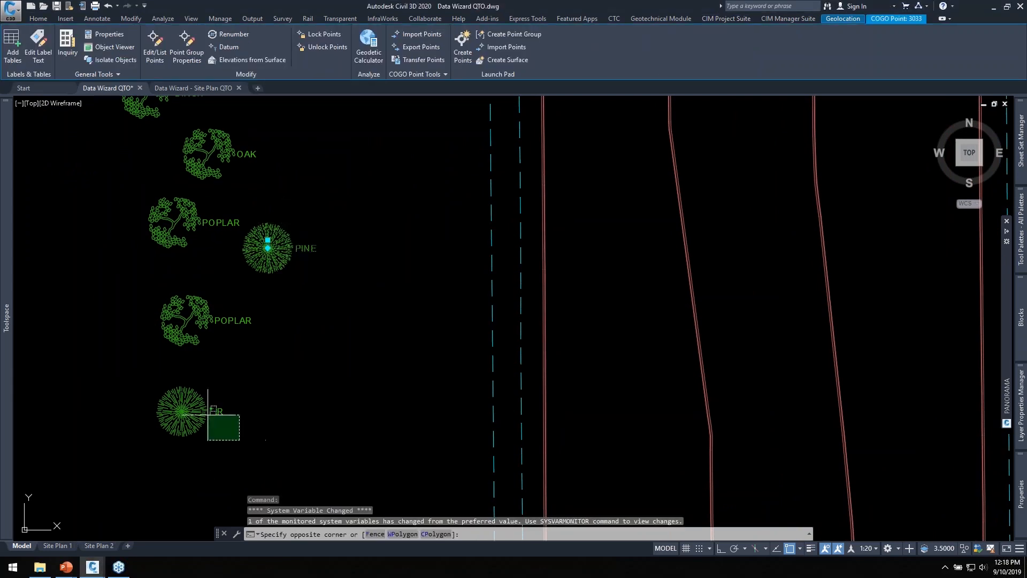
click(182, 385)
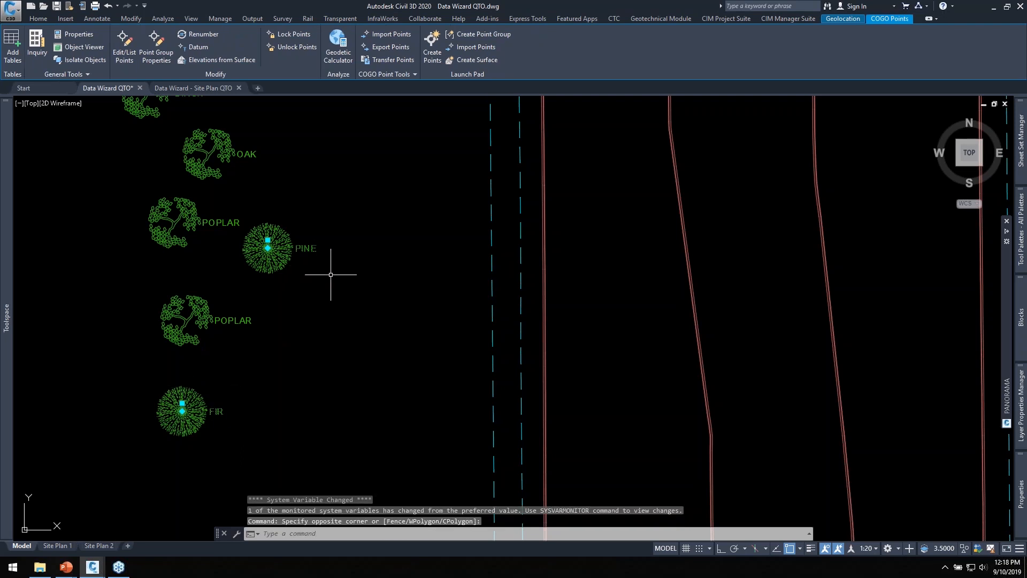
scroll(314, 280, up, 2)
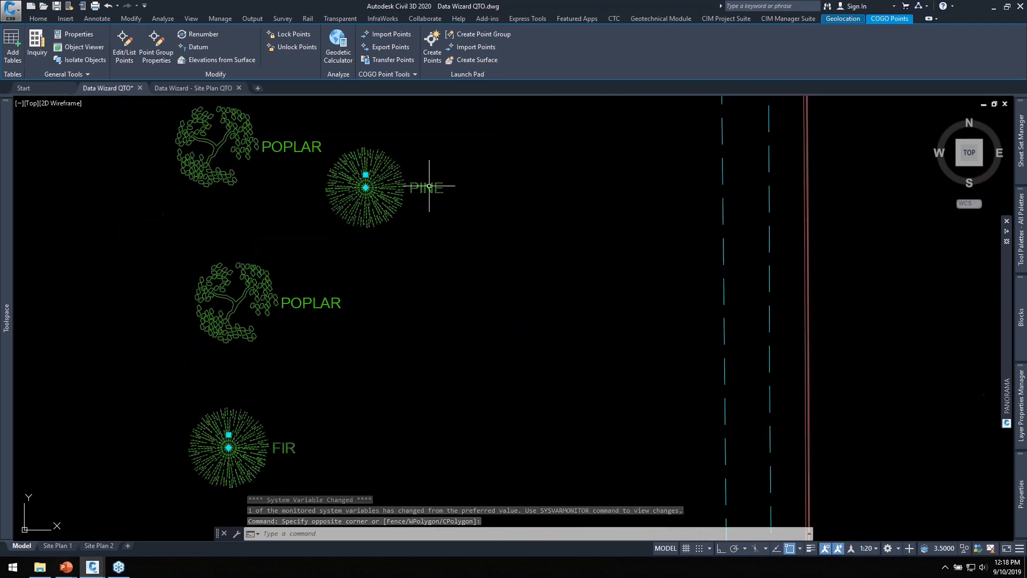
scroll(188, 378, down, 5)
key(Escape)
Step: Update the Tree Count table from the current drawing, using the template read from the table
scroll(570, 325, up, 2)
scroll(570, 325, up, 4)
middle_drag(638, 300, 640, 307)
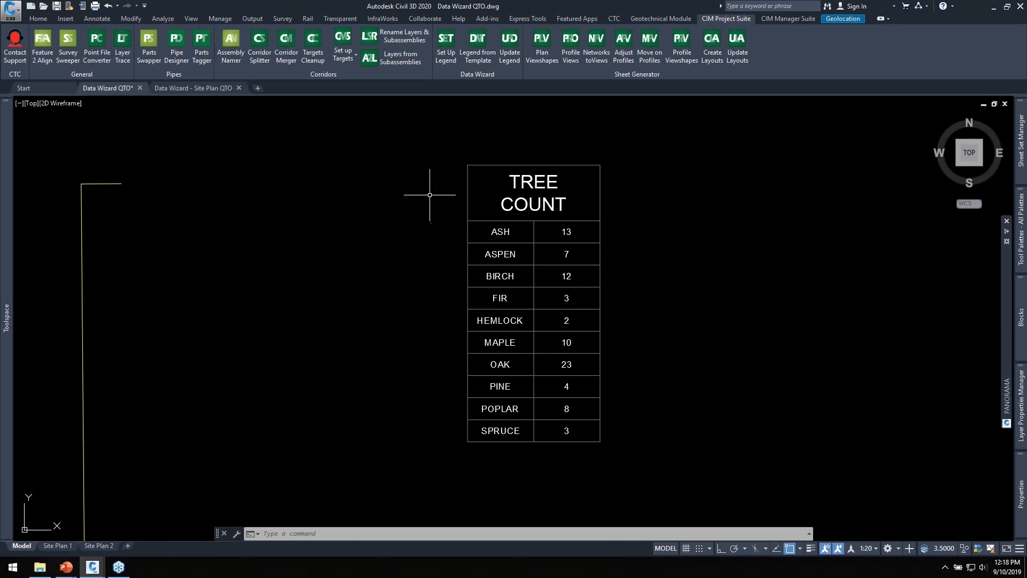
click(510, 51)
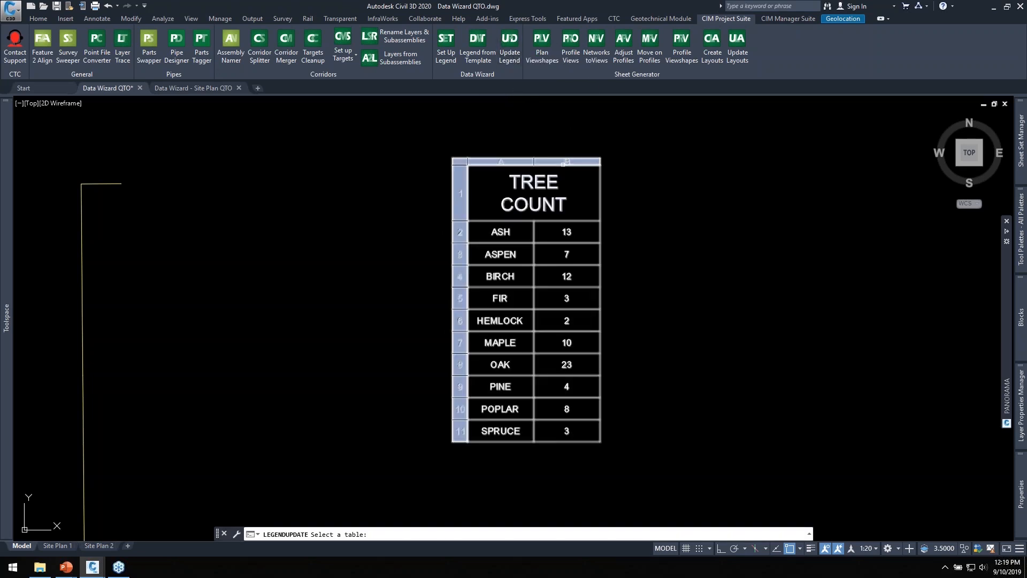
click(560, 164)
drag(536, 171, 341, 121)
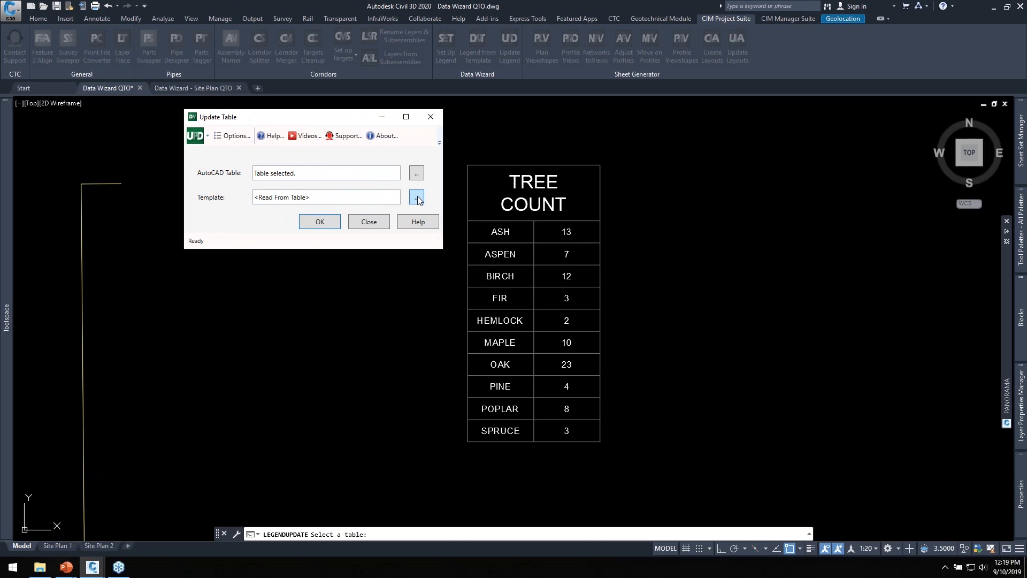
click(319, 223)
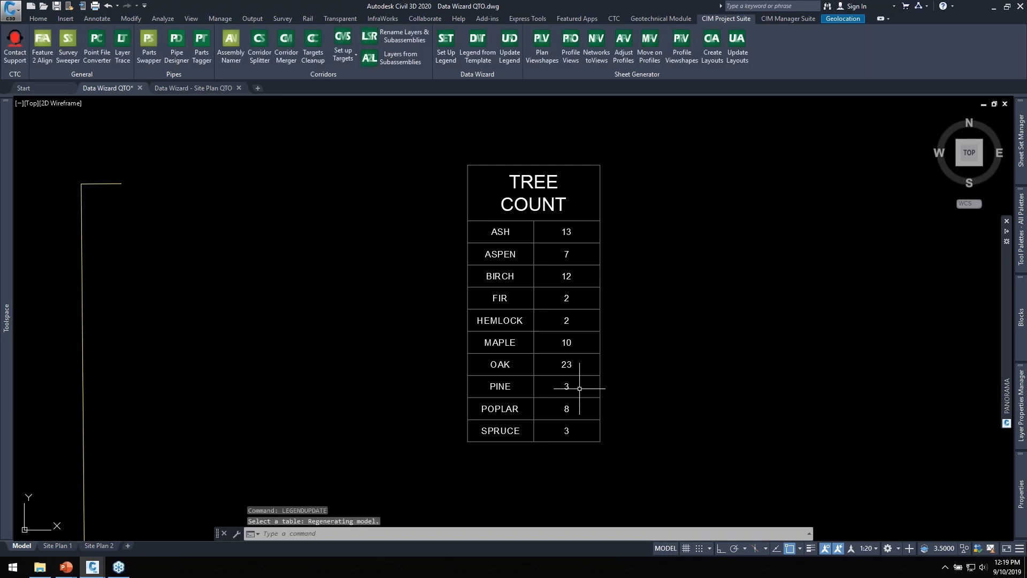
Step: Examine the fir and pine counts in the updated Tree Count table
scroll(561, 388, up, 2)
scroll(584, 383, down, 2)
scroll(586, 313, up, 2)
middle_drag(586, 313, 629, 231)
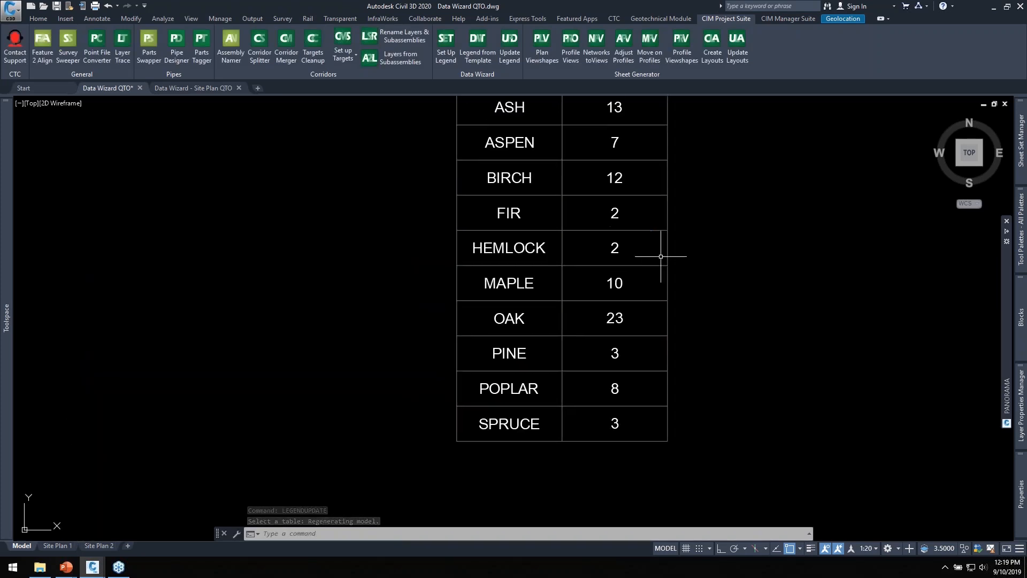
scroll(608, 378, down, 2)
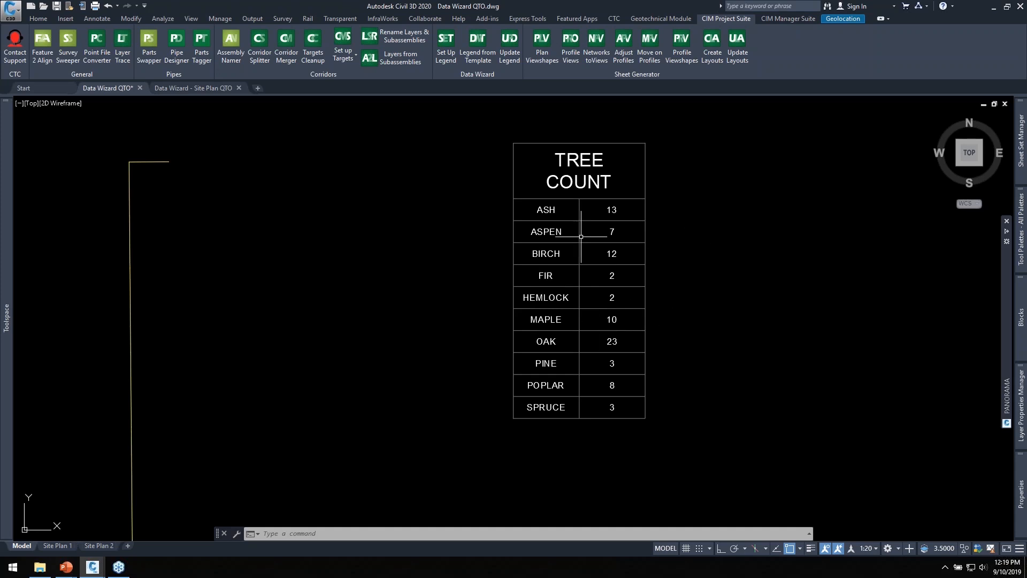
mouse_move(450, 225)
middle_down()
mouse_move(546, 255)
mouse_move(562, 245)
middle_up()
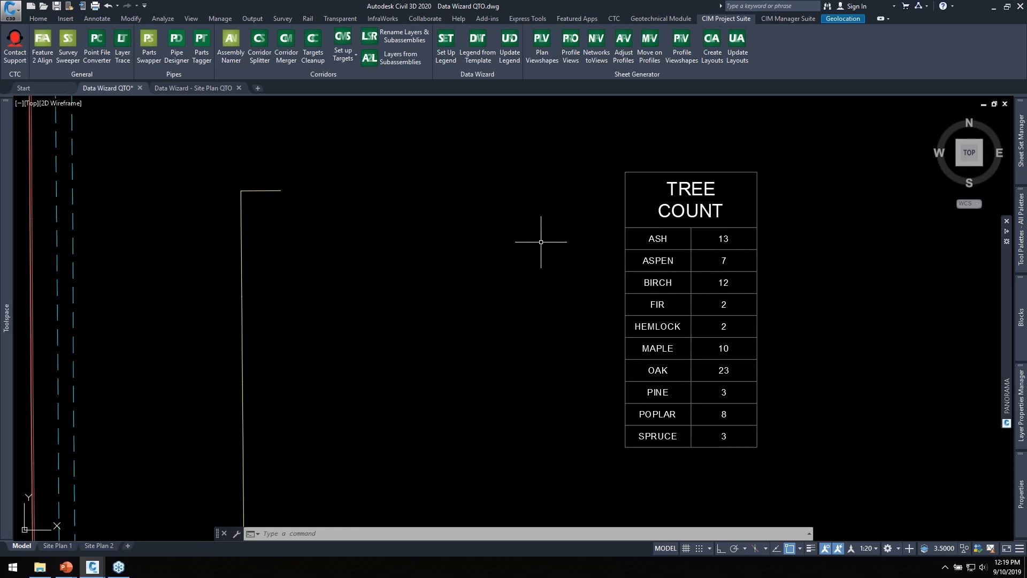
scroll(540, 242, down, 10)
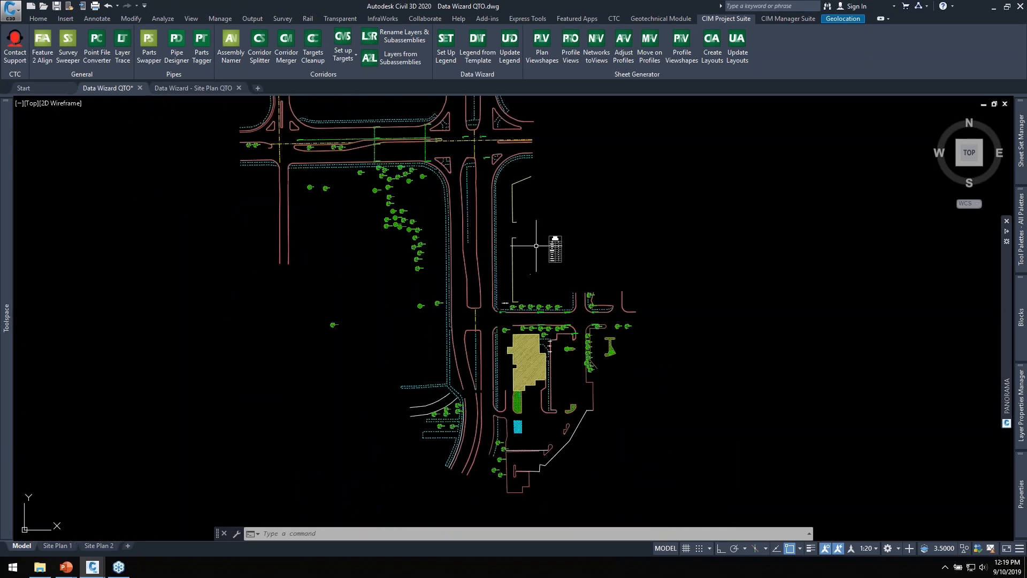
Step: Switch to the Site Plan 1 layout and start a new Data Wizard extraction limited to that layout
click(58, 545)
middle_drag(564, 326, 589, 323)
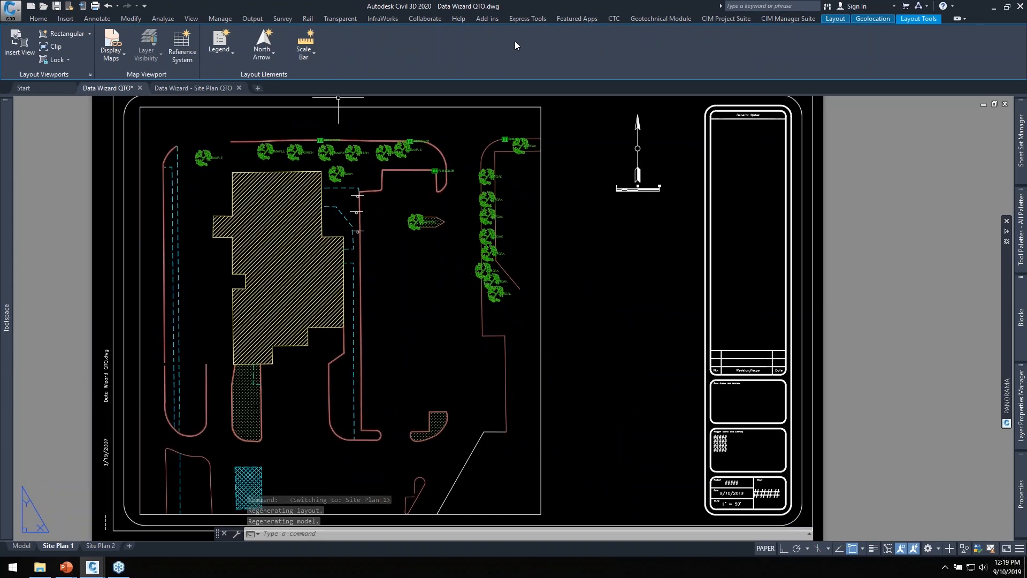
click(733, 20)
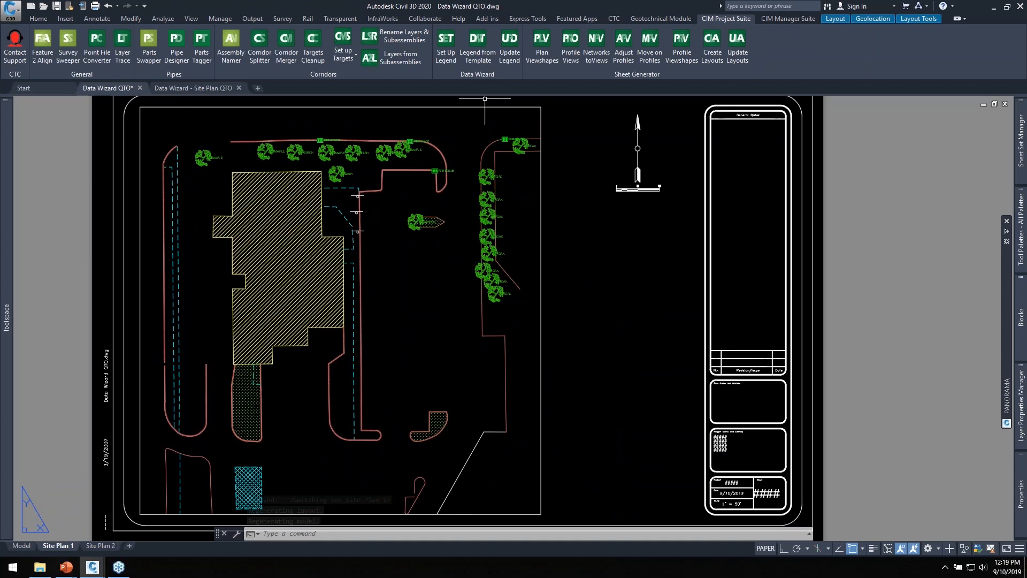
click(447, 45)
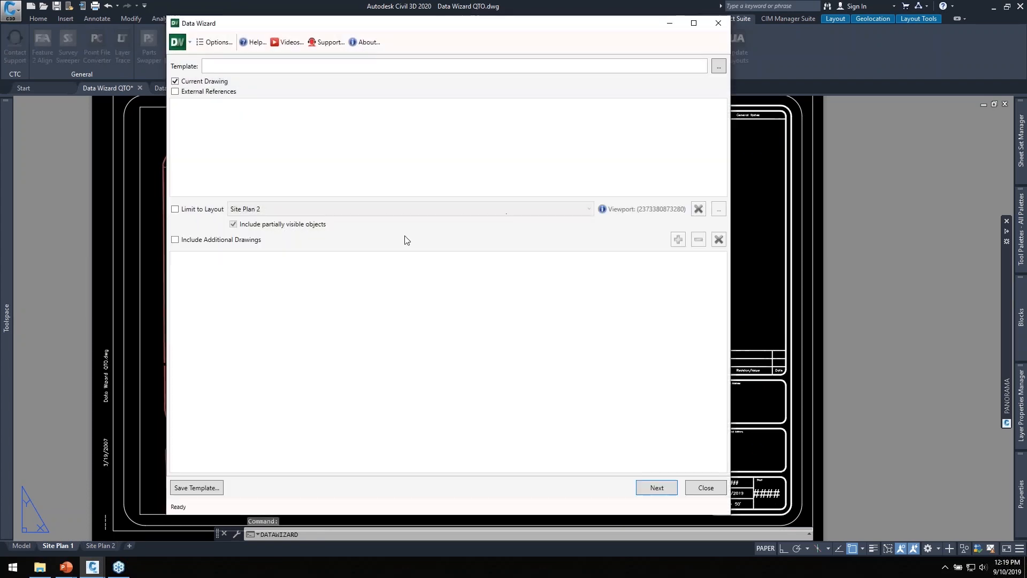
click(188, 210)
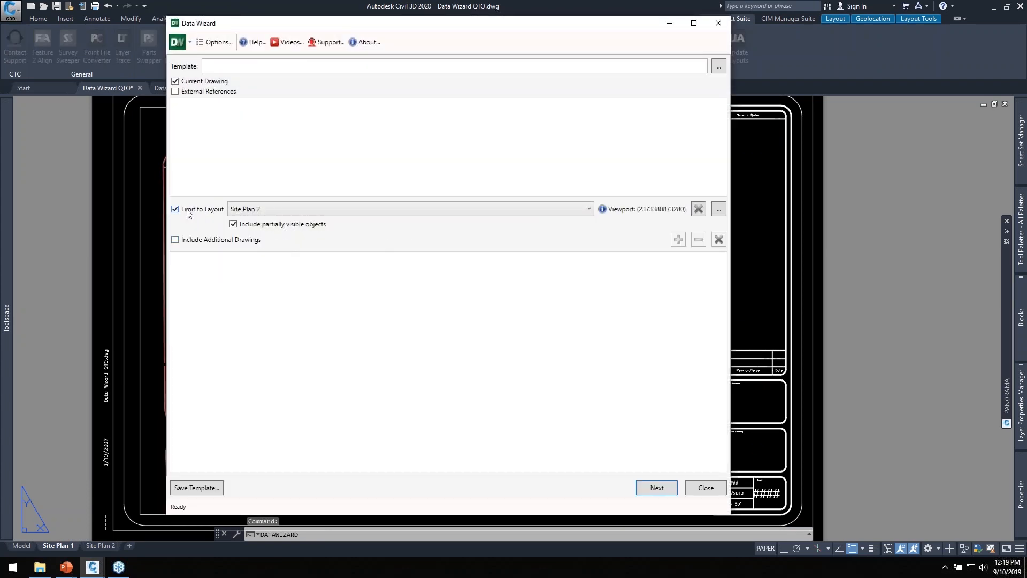
click(250, 211)
click(255, 221)
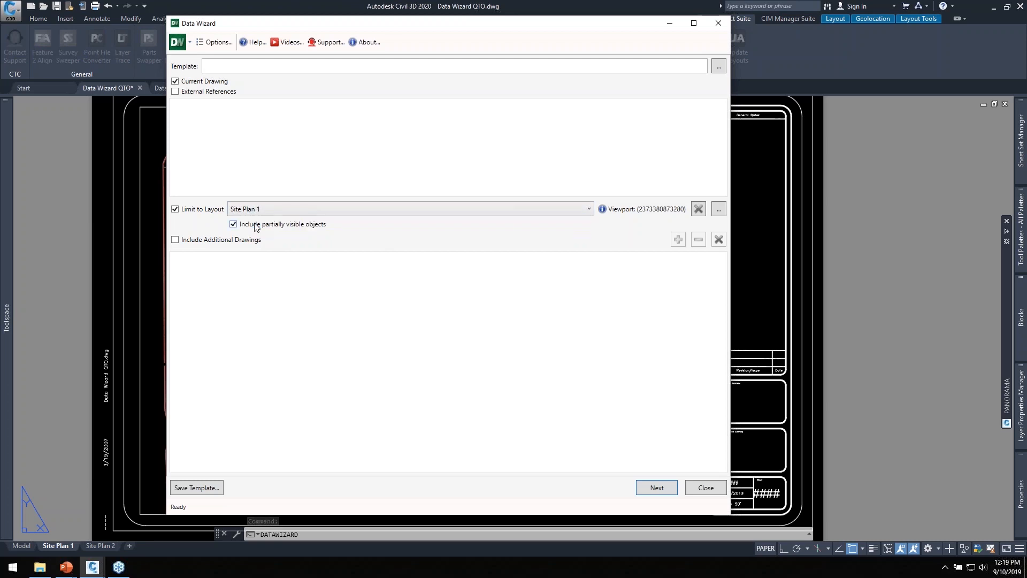
Step: Clear the stored viewport limit and pick the site viewport on Site Plan 1 instead
click(698, 208)
click(719, 209)
click(457, 287)
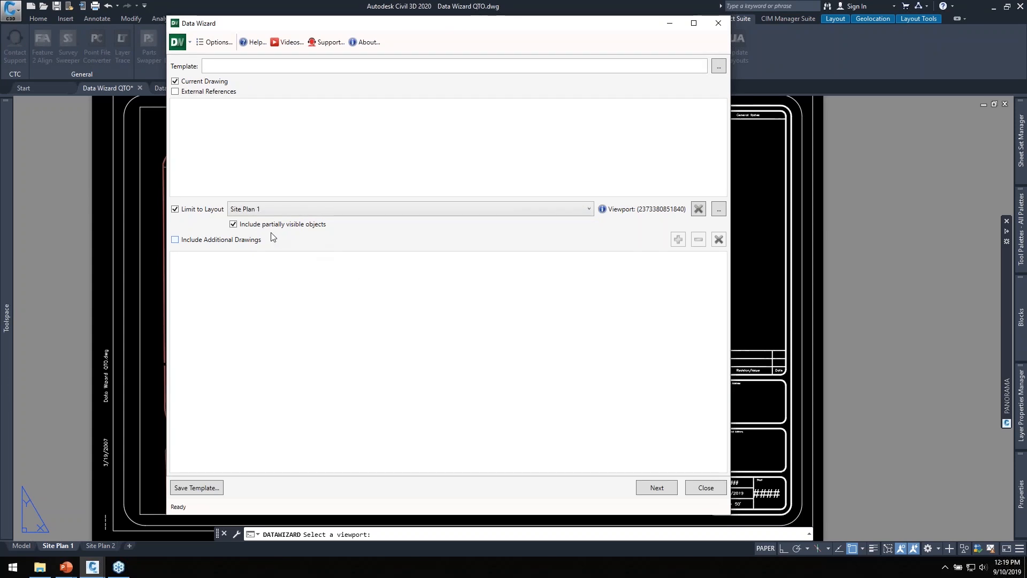
Step: Advance the extraction to the output settings, reviewing the Cogo Points layer filter and the tree counts on the way
click(658, 491)
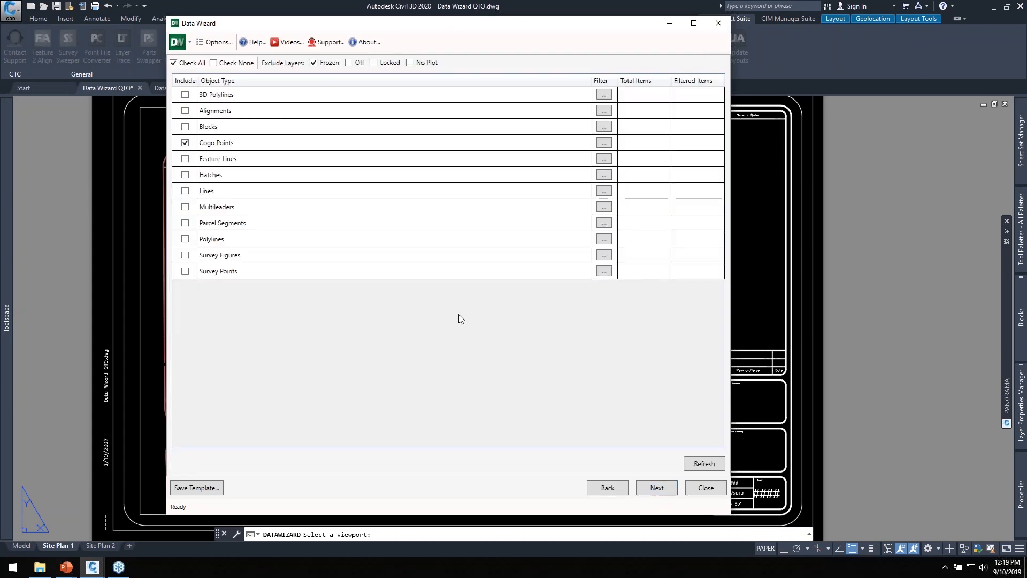
click(604, 142)
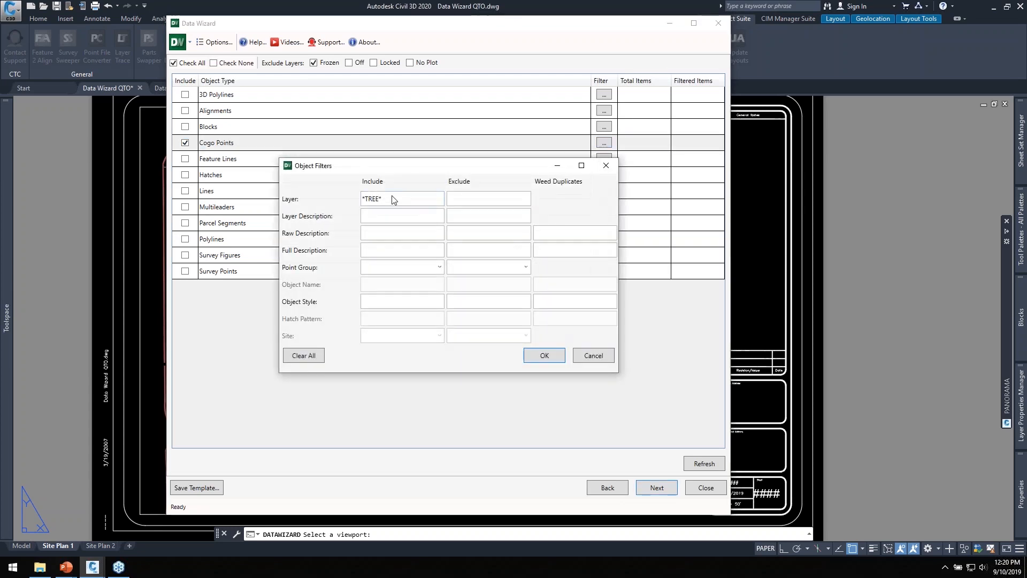
click(591, 356)
click(654, 484)
click(181, 107)
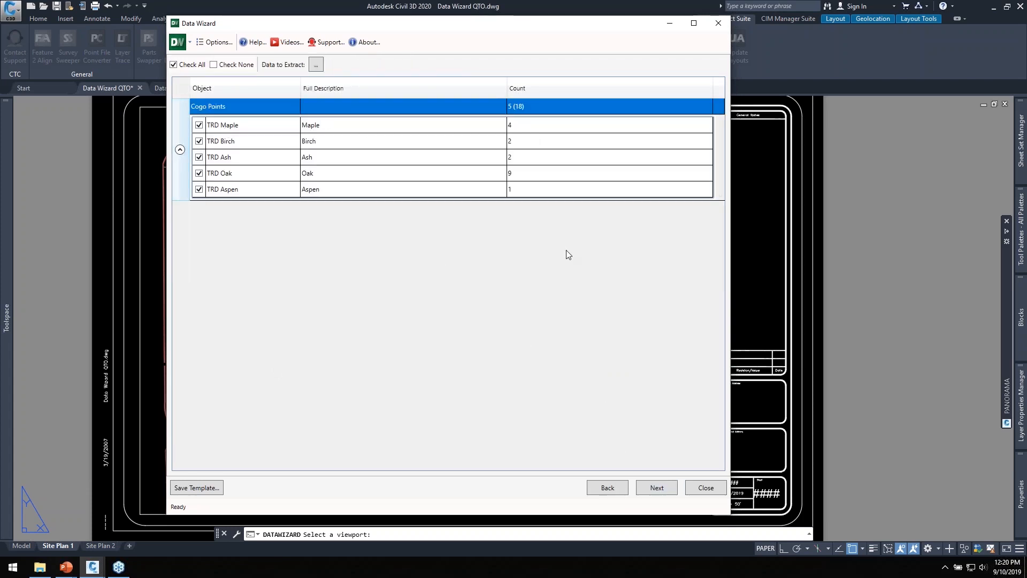
click(657, 487)
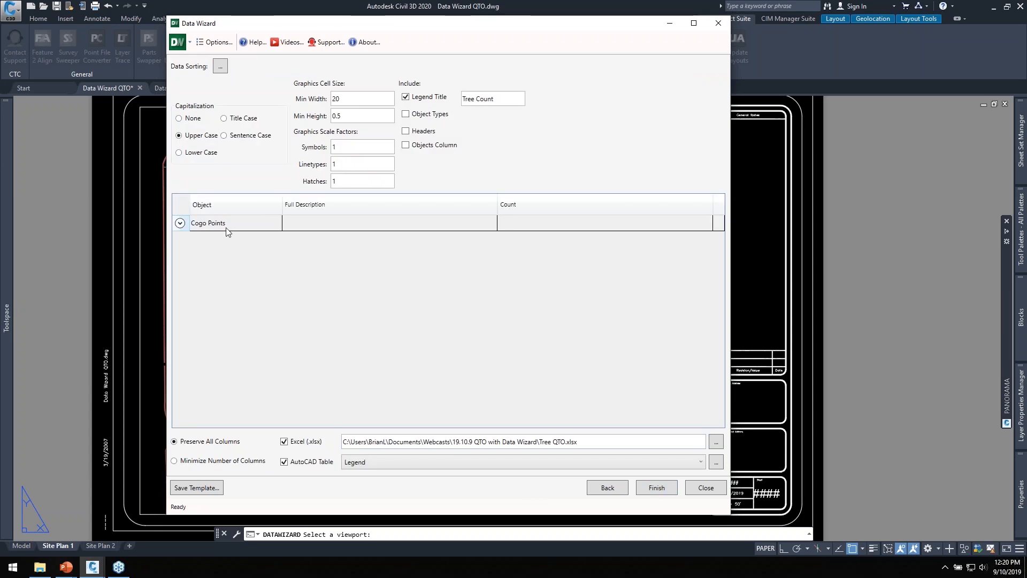
click(180, 223)
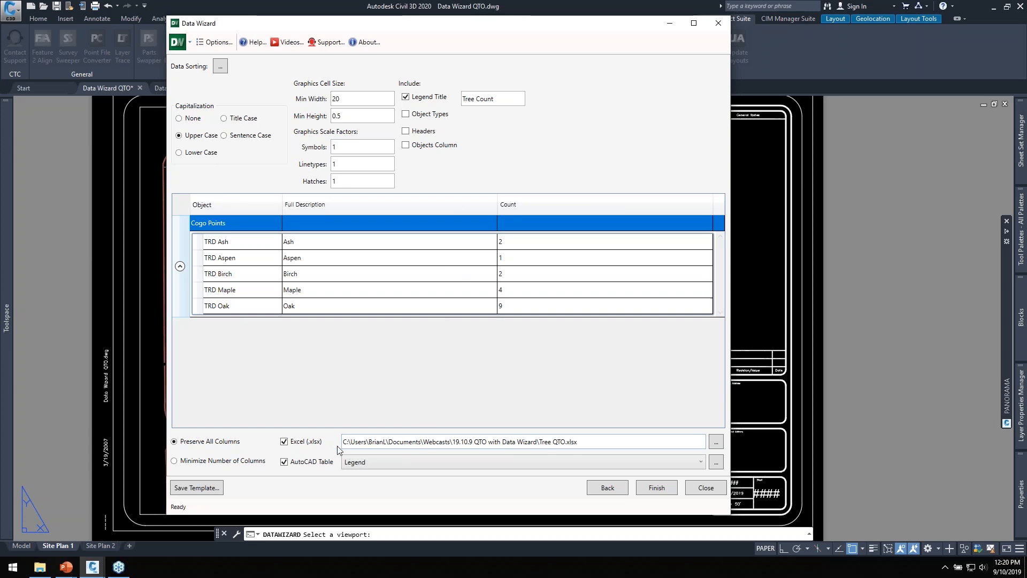
Step: Turn off the Excel output and set the AutoCAD table style to PS Legend
click(285, 443)
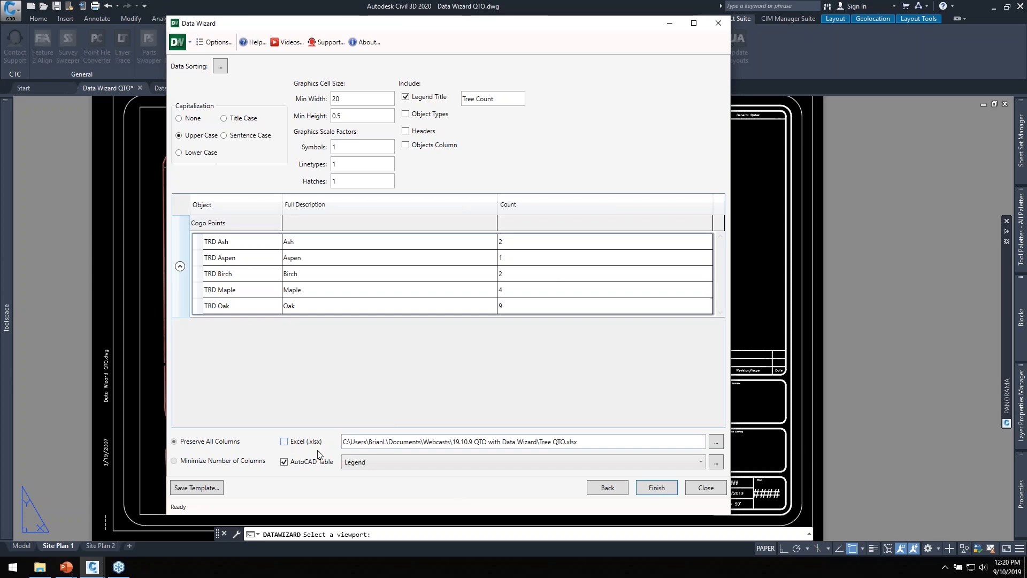
click(400, 461)
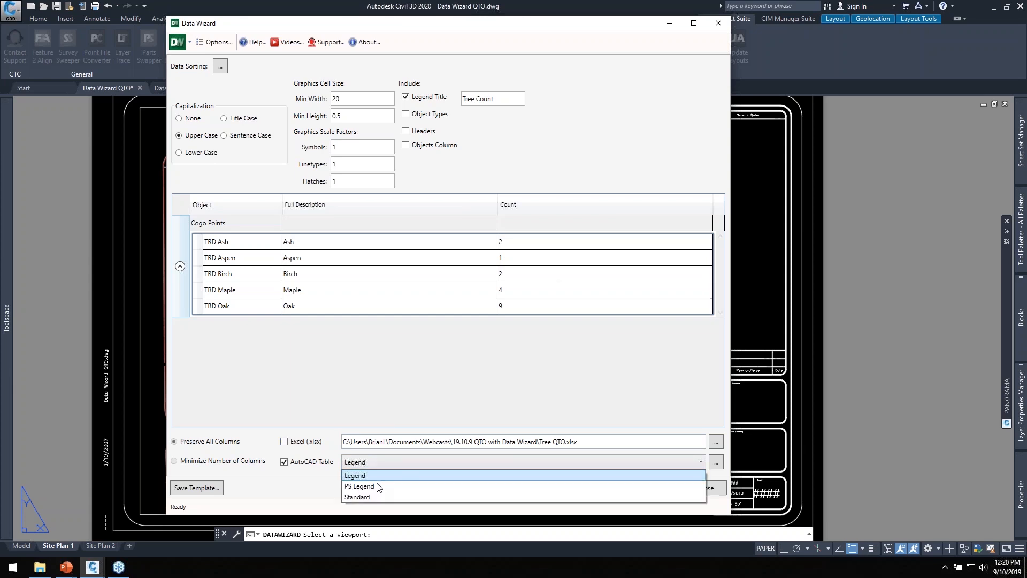
click(380, 485)
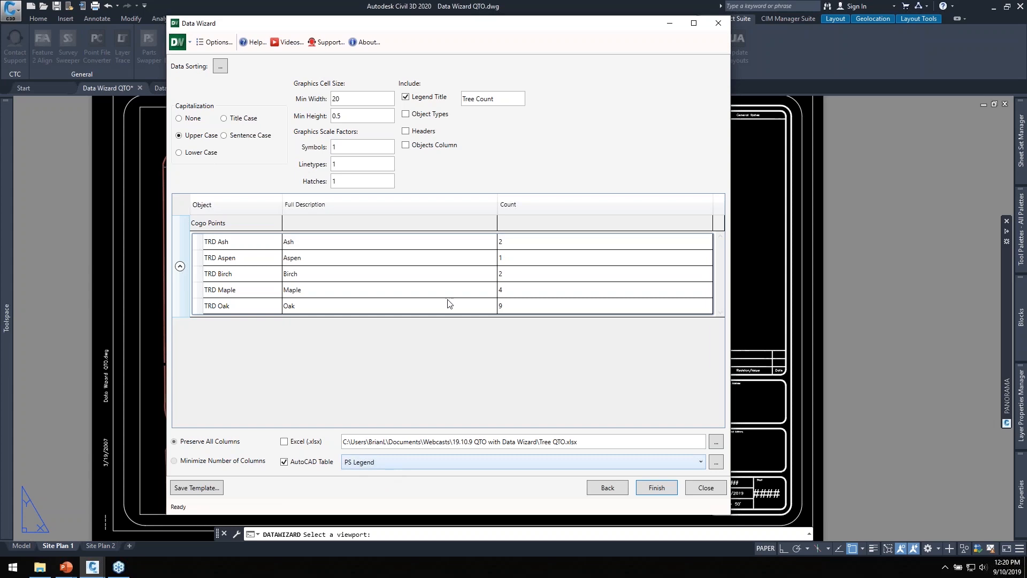
Step: Set the minimum width of the graphics cells to 2 for the Tree Count table
mouse_move(493, 28)
mouse_down()
mouse_move(704, 99)
mouse_move(795, 230)
mouse_move(750, 247)
mouse_move(733, 274)
mouse_move(672, 303)
mouse_up()
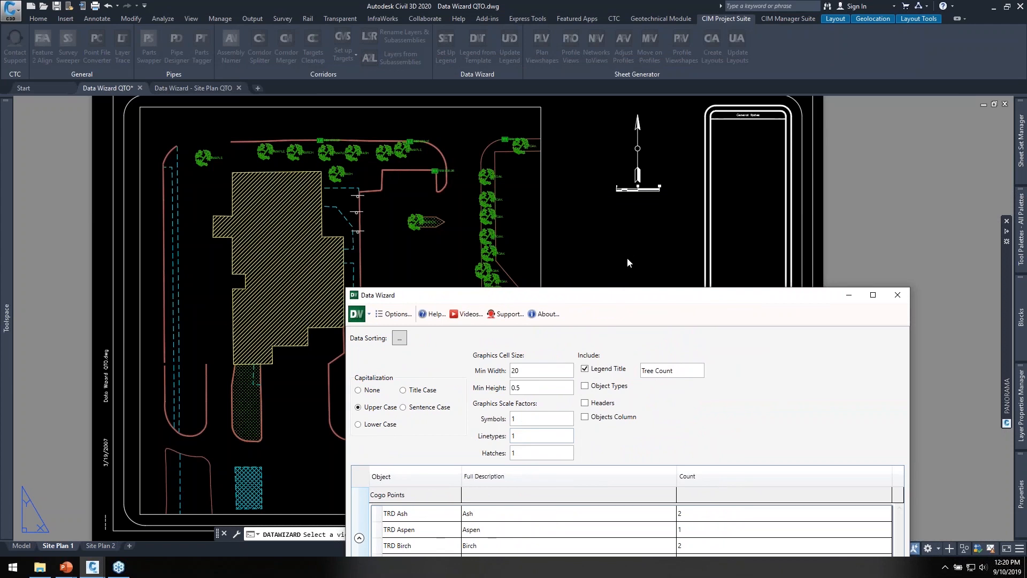
drag(637, 294, 617, 295)
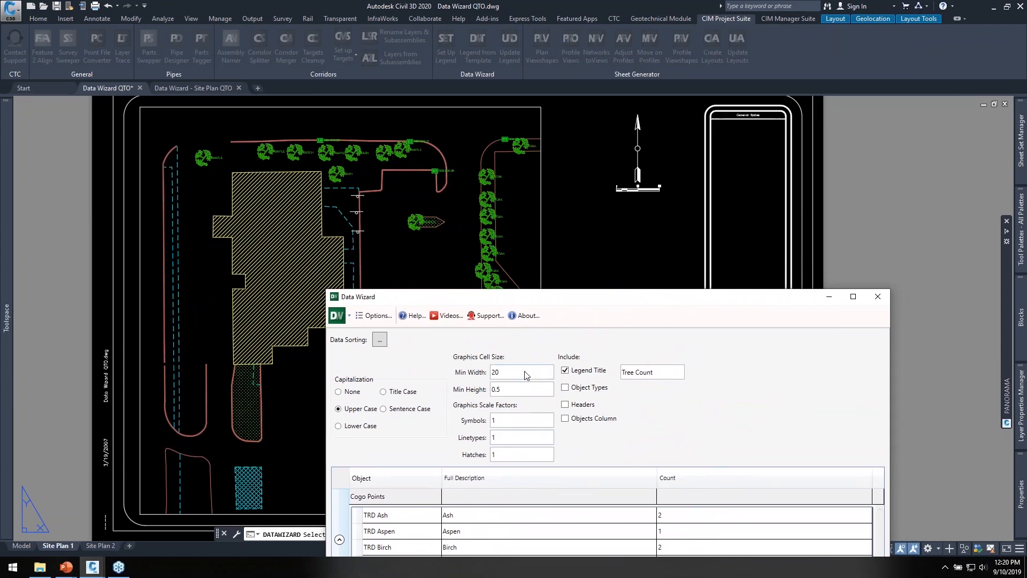
double_click(505, 378)
click(512, 377)
drag(566, 296, 424, 27)
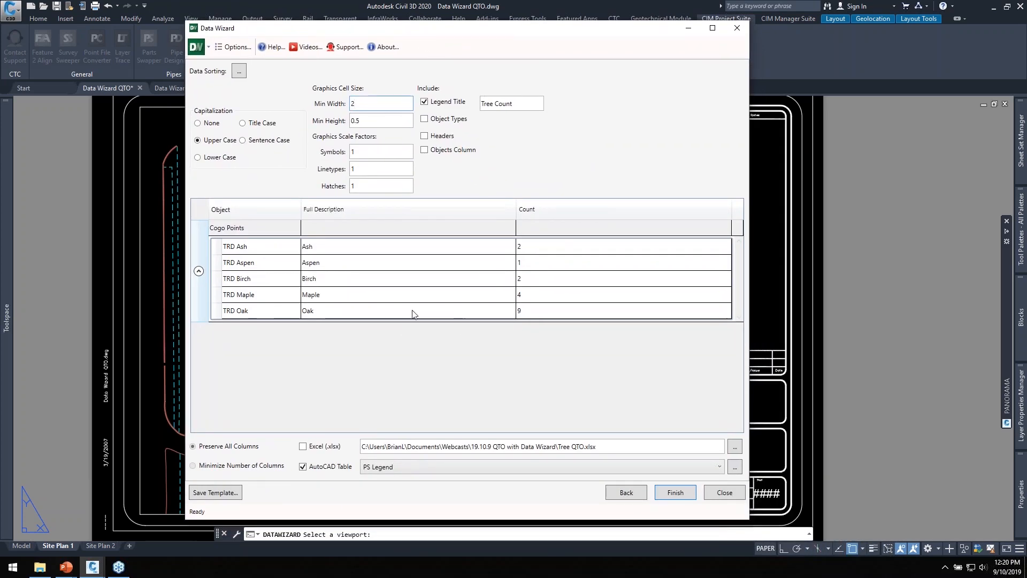
click(530, 105)
Step: Save the current extraction settings as a Data Wizard template named Tree Count
click(216, 492)
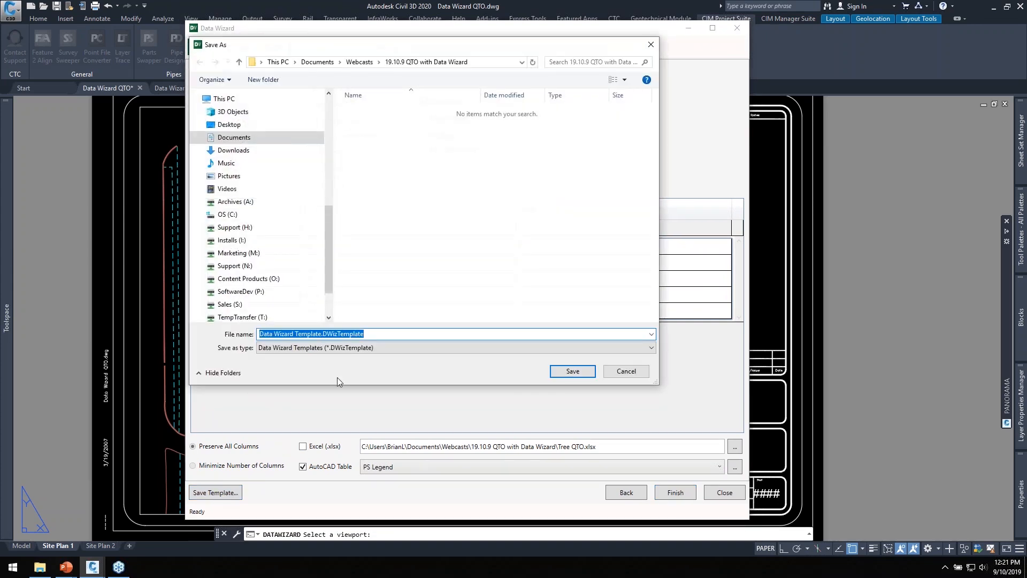
text(tREE)
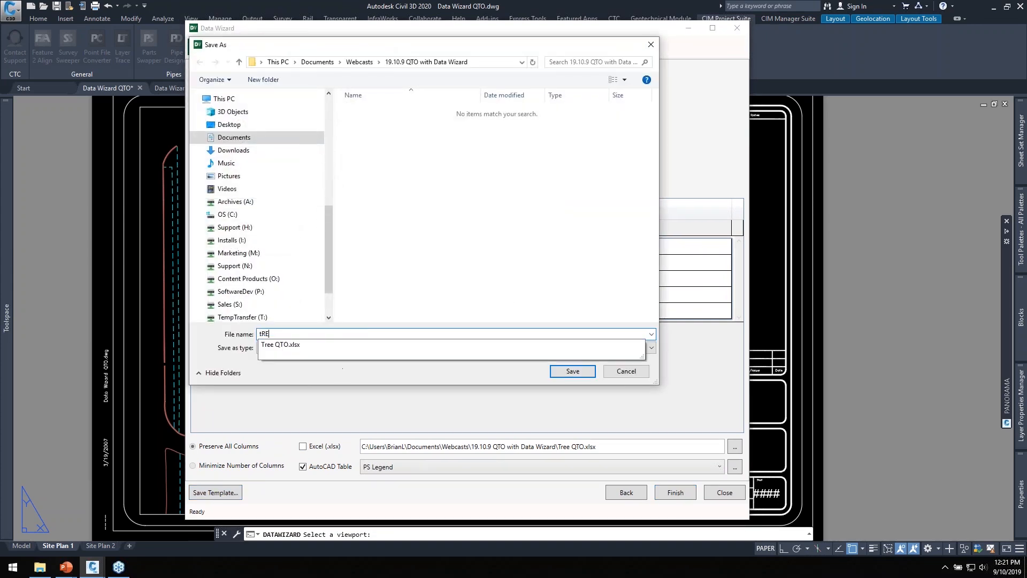
key(BackSpace)
text(Tree Count)
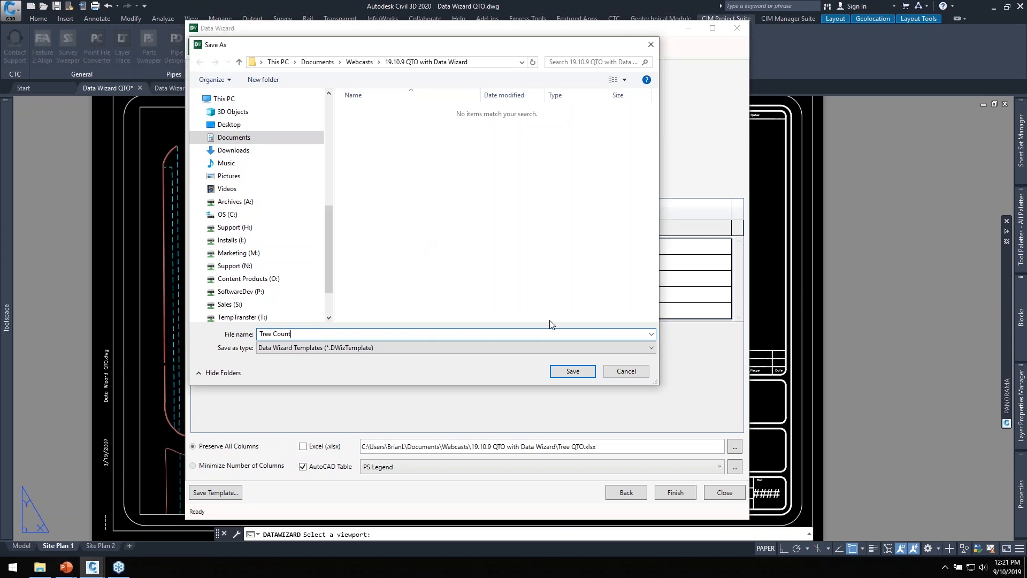
click(577, 373)
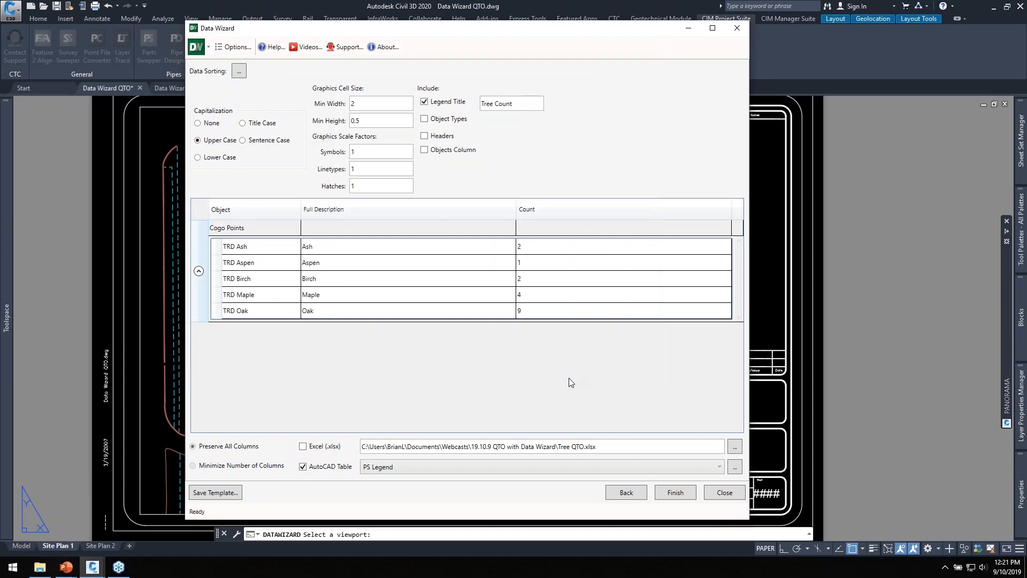
Step: Finish the extraction and place the Tree Count table between the viewport and title block on Site Plan 1, below the north arrow
click(673, 494)
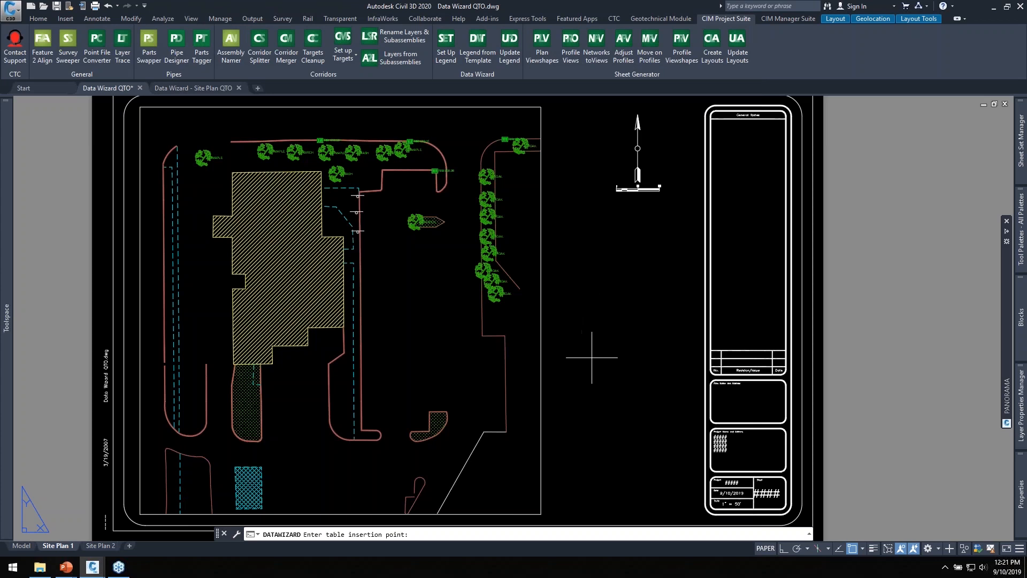
click(574, 283)
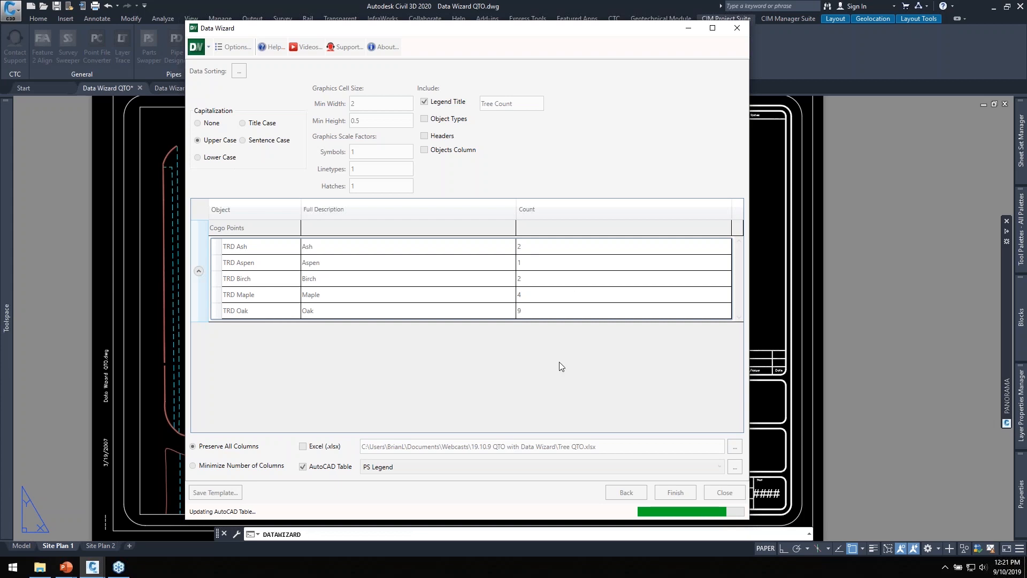
scroll(616, 303, up, 2)
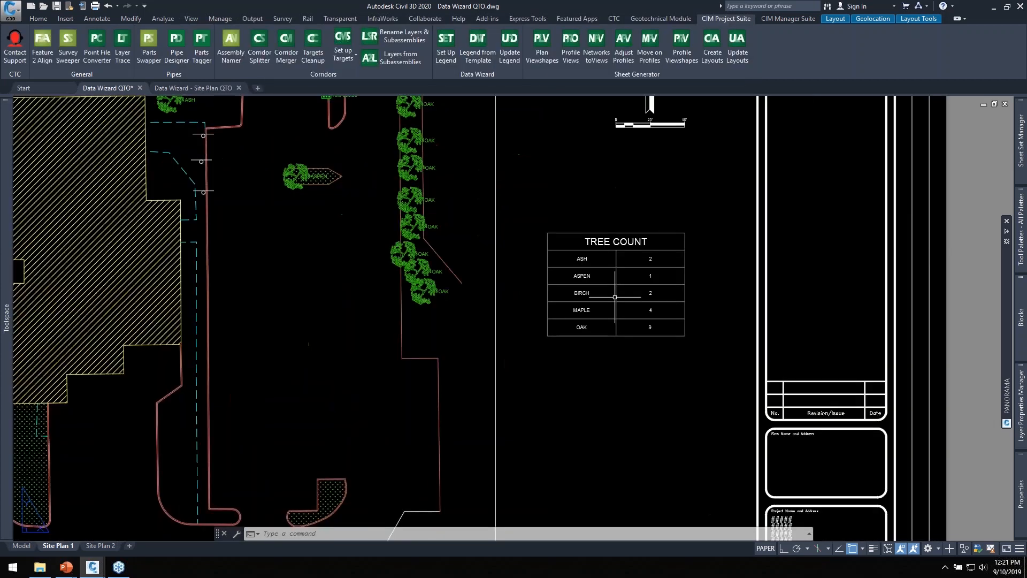
middle_drag(617, 309, 661, 293)
scroll(527, 356, down, 1)
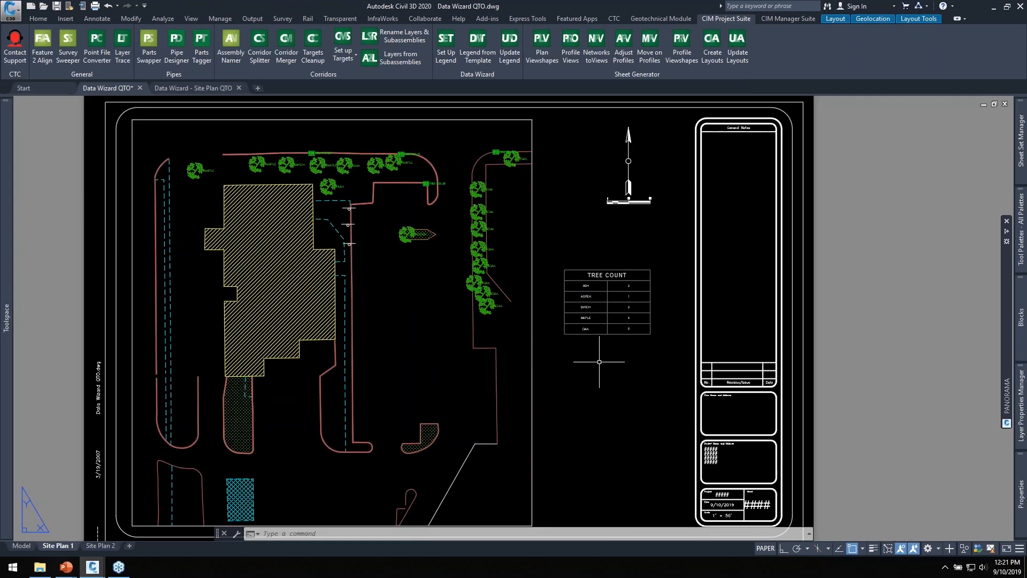
Step: Switch to the Site Plan 2 layout and start a new Data Wizard extraction from the Tree Count.DWizTemplate file
click(96, 546)
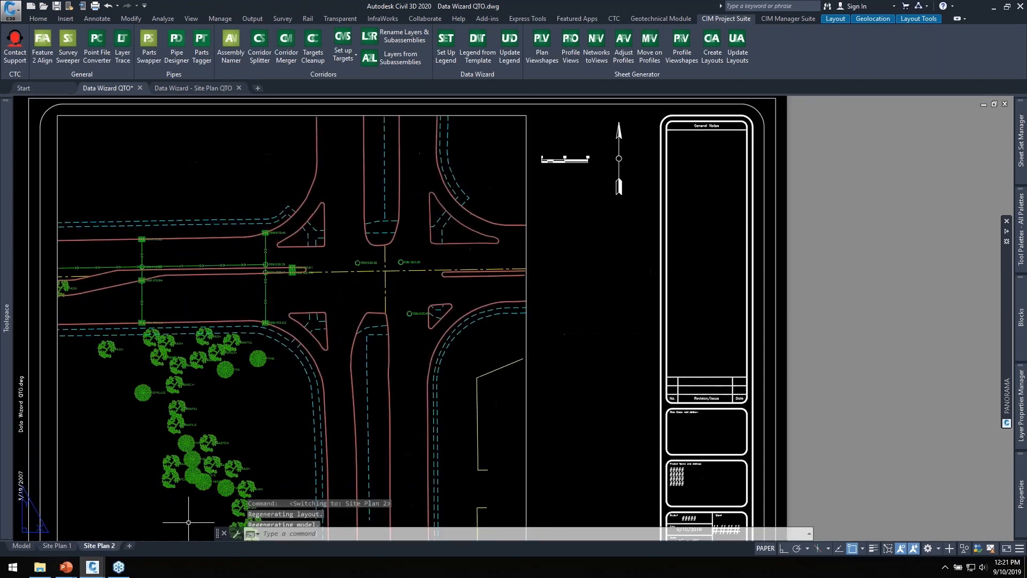
click(443, 52)
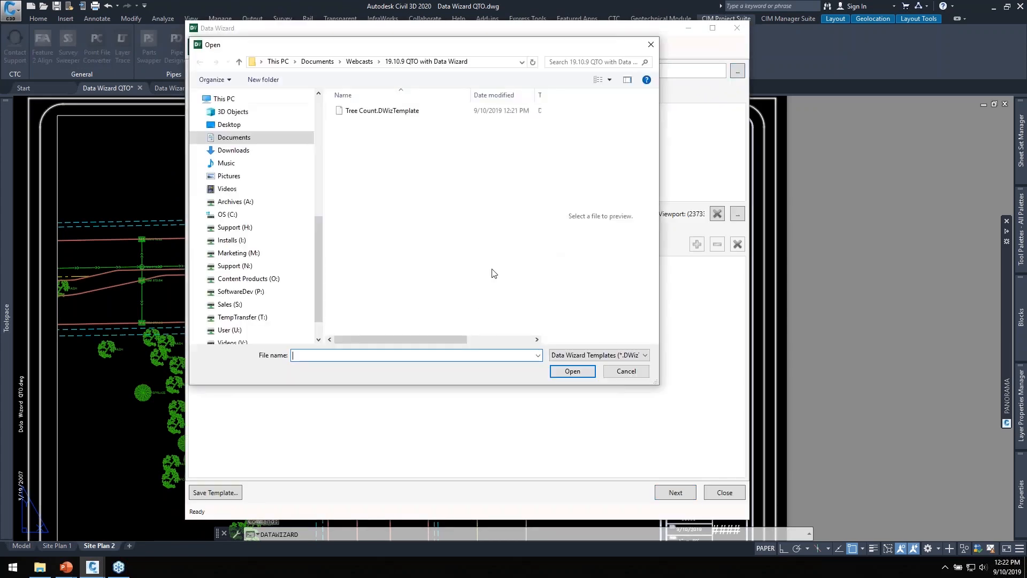
click(367, 113)
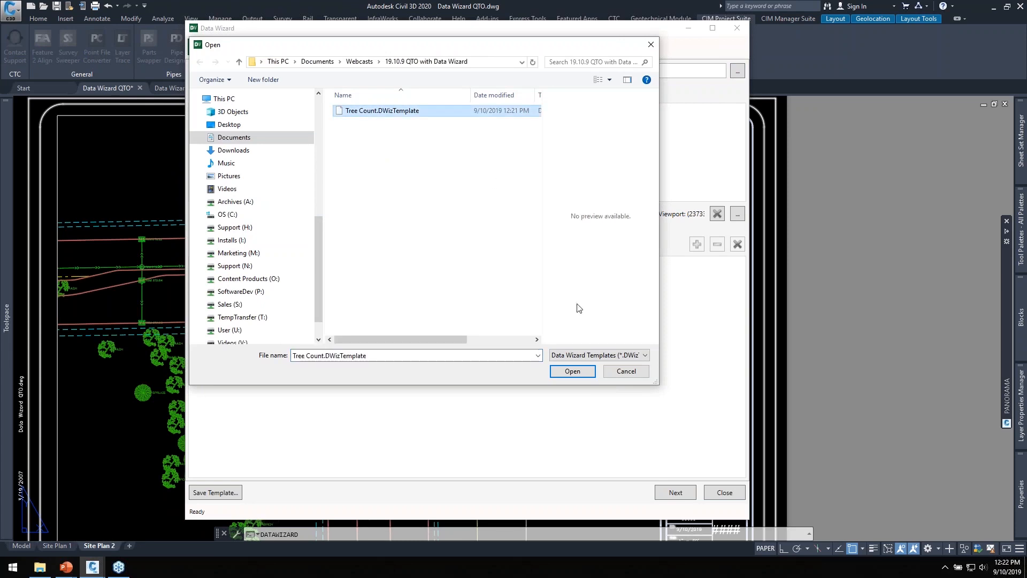
click(571, 371)
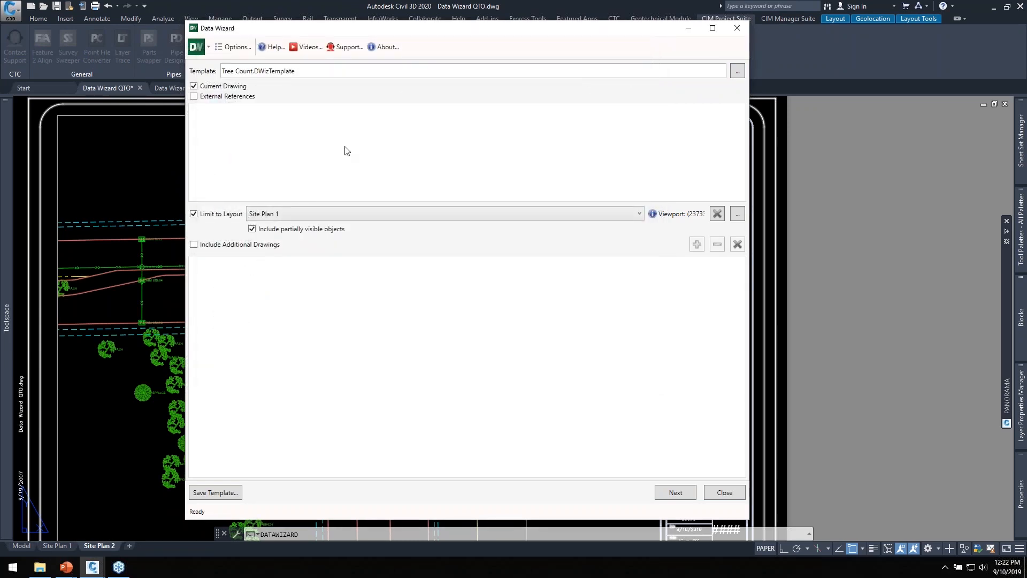
Step: Limit the extraction to the Site Plan 2 layout and pick that sheet's site viewport
drag(435, 30, 446, 97)
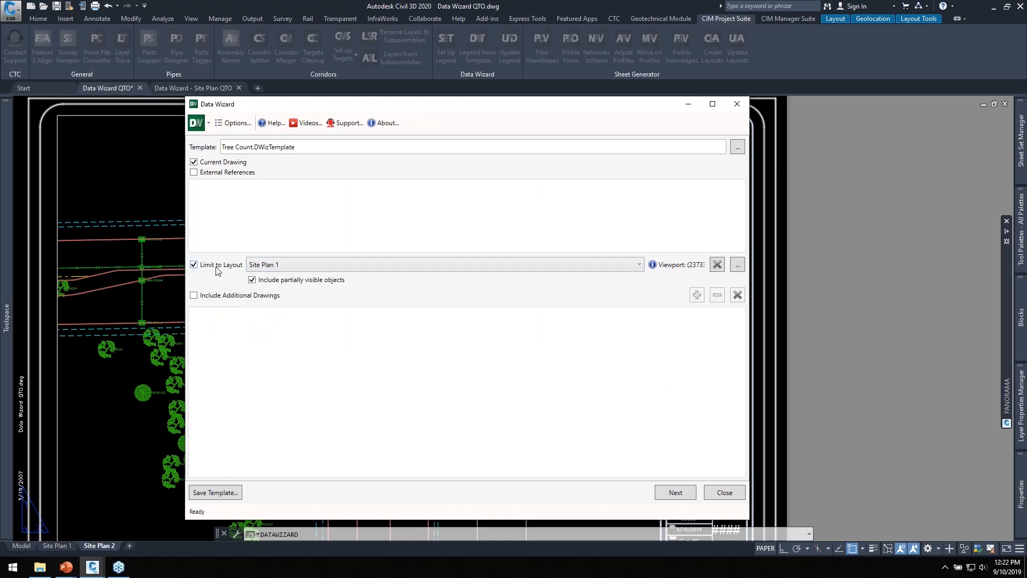
click(303, 264)
click(278, 288)
click(737, 265)
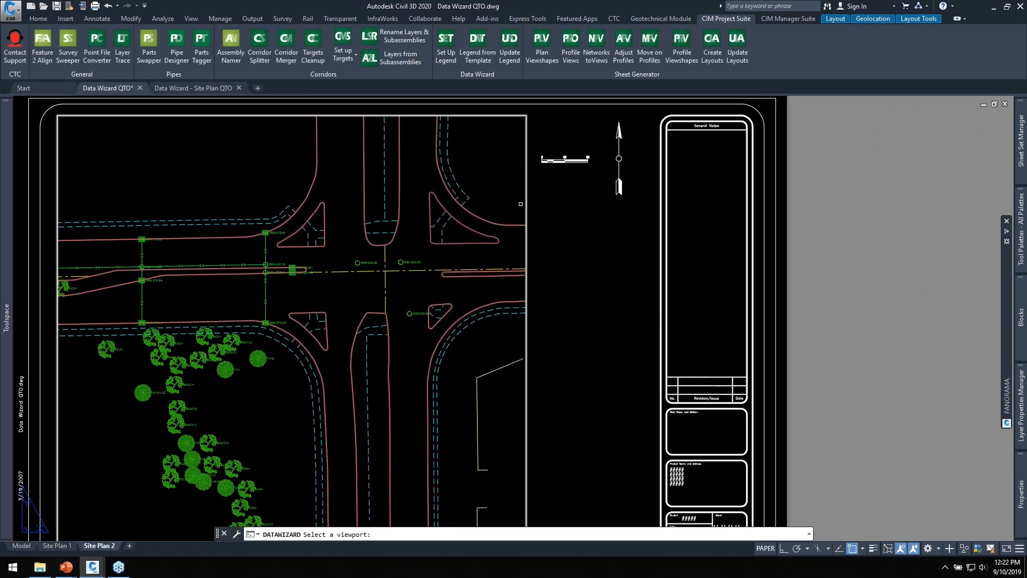
click(526, 190)
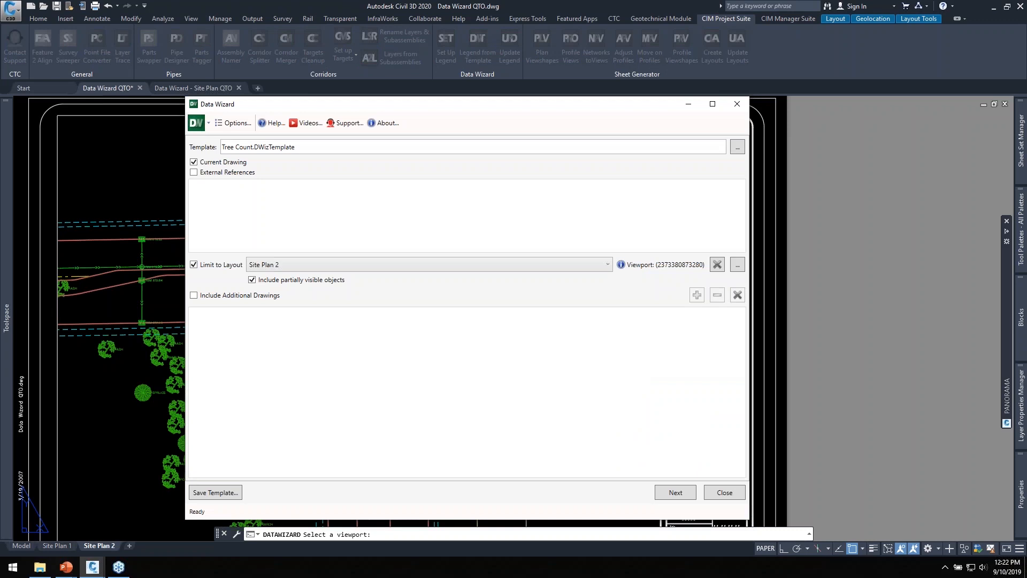
Step: Run the extraction with the template settings and place the Tree Count table beside the viewport on Site Plan 2
click(674, 493)
click(675, 495)
click(673, 493)
click(674, 493)
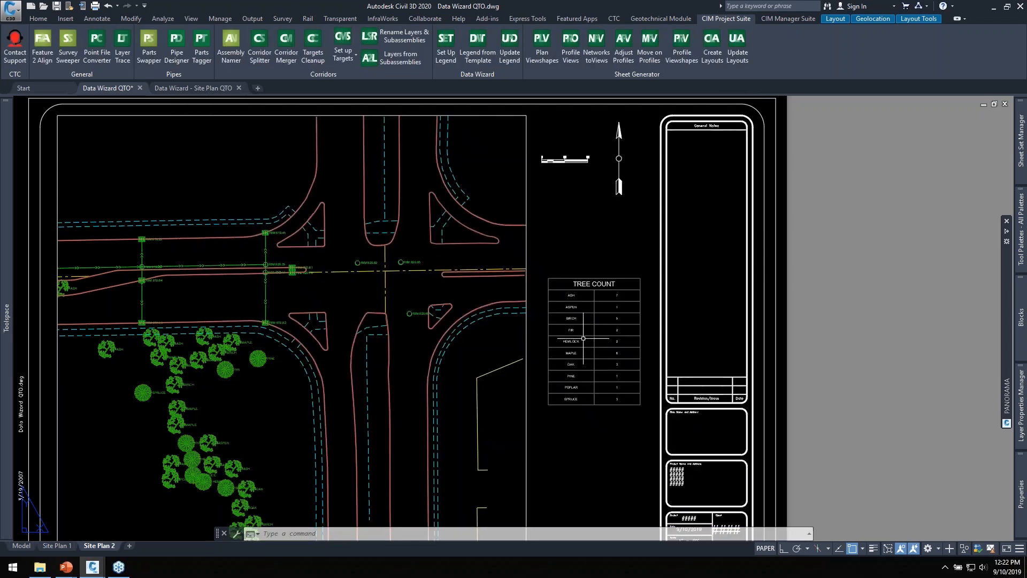
Step: Compare the Tree Count table's species and counts with the labelled trees shown in the Site Plan 2 viewport
middle_drag(572, 366, 604, 302)
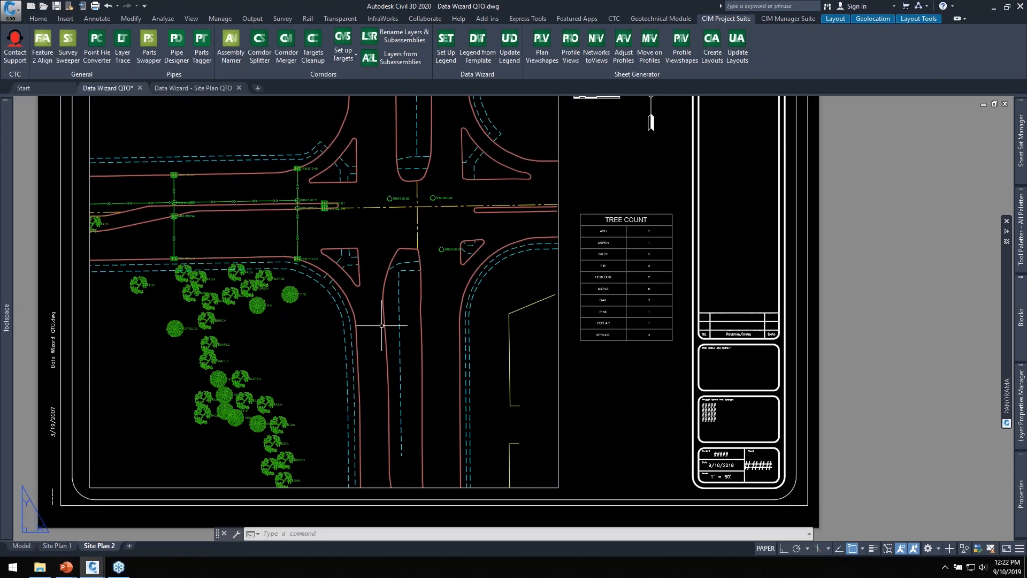
scroll(633, 261, up, 2)
scroll(633, 261, up, 2)
scroll(619, 298, down, 2)
middle_drag(615, 155, 653, 270)
scroll(623, 284, down, 2)
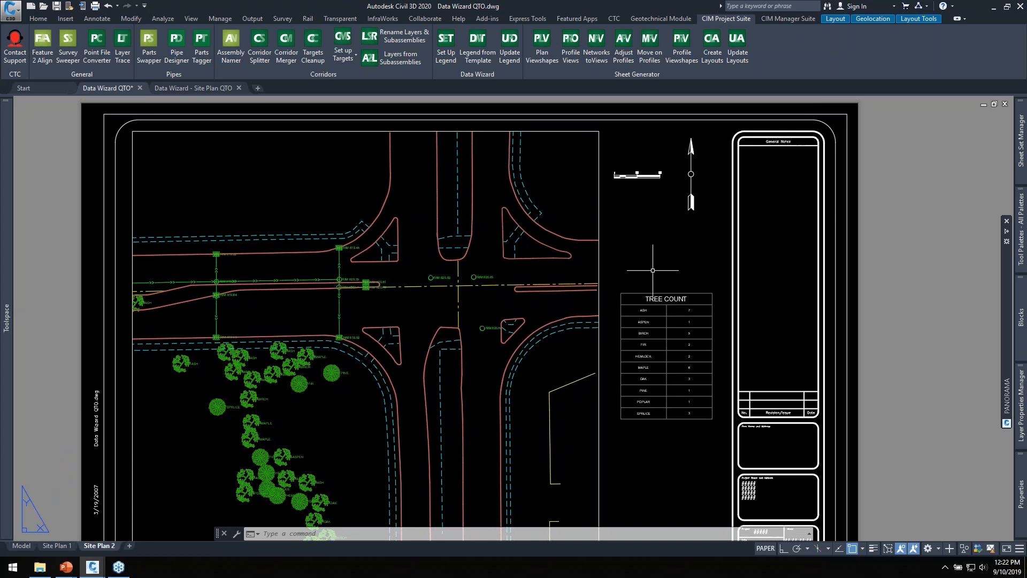
middle_drag(652, 270, 659, 253)
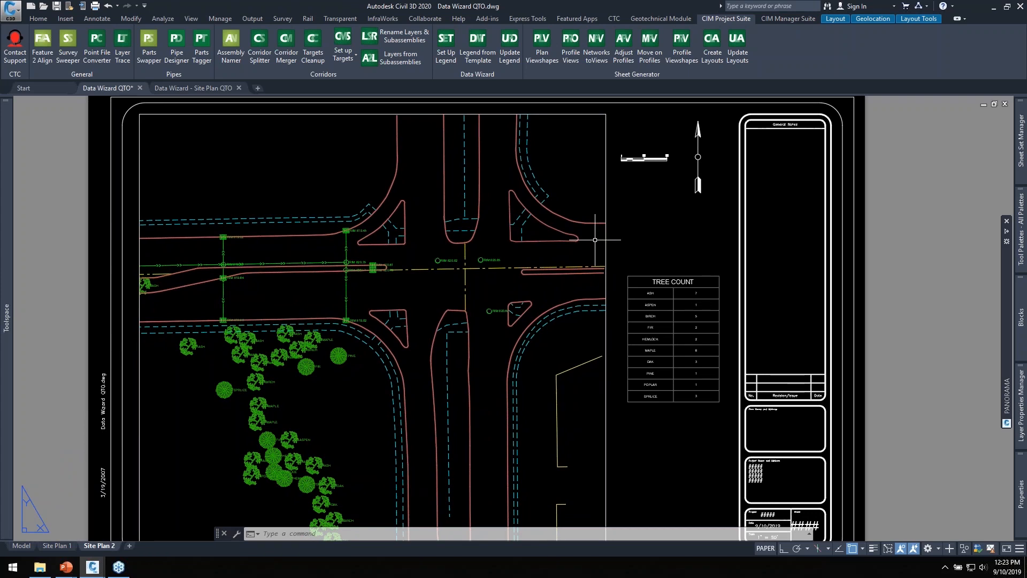
scroll(637, 294, up, 4)
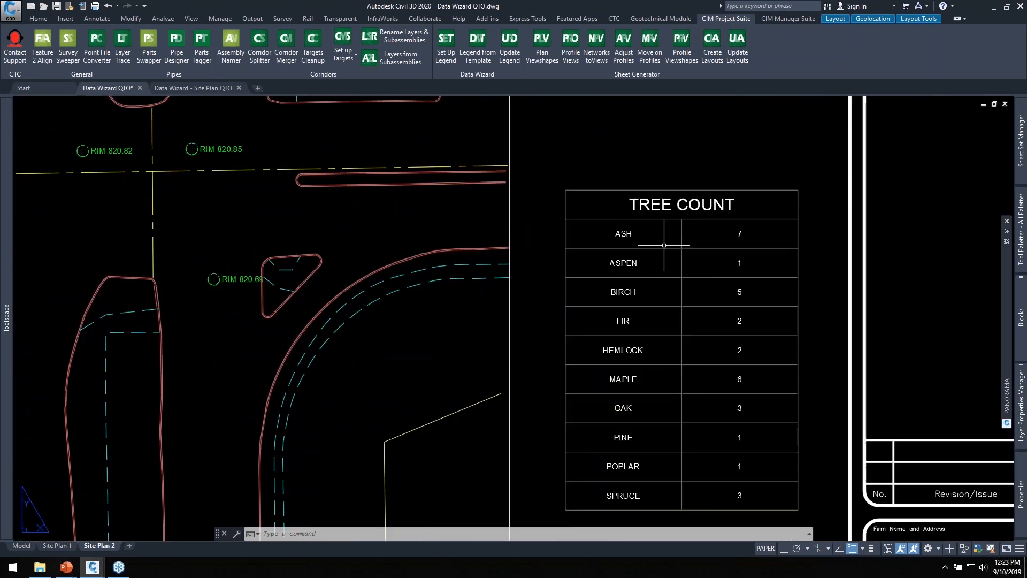
scroll(650, 258, up, 2)
scroll(794, 263, down, 6)
middle_drag(562, 366, 578, 299)
scroll(485, 411, up, 4)
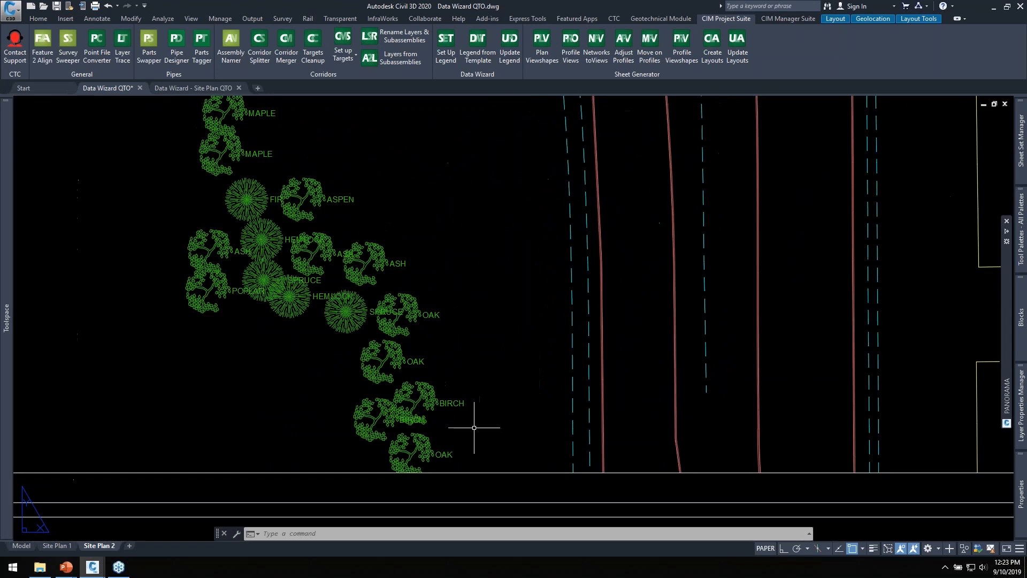
middle_drag(344, 305, 377, 361)
middle_drag(451, 268, 483, 323)
scroll(399, 344, up, 2)
scroll(378, 339, down, 3)
middle_drag(433, 262, 508, 360)
middle_drag(523, 316, 500, 345)
scroll(347, 267, down, 6)
scroll(569, 252, up, 4)
scroll(611, 308, down, 2)
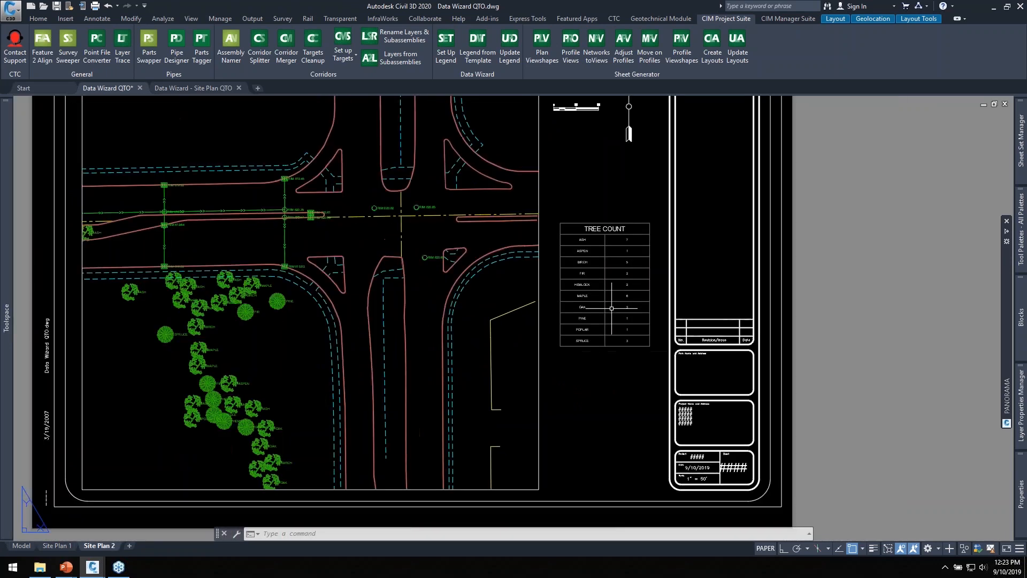
middle_drag(489, 287, 551, 322)
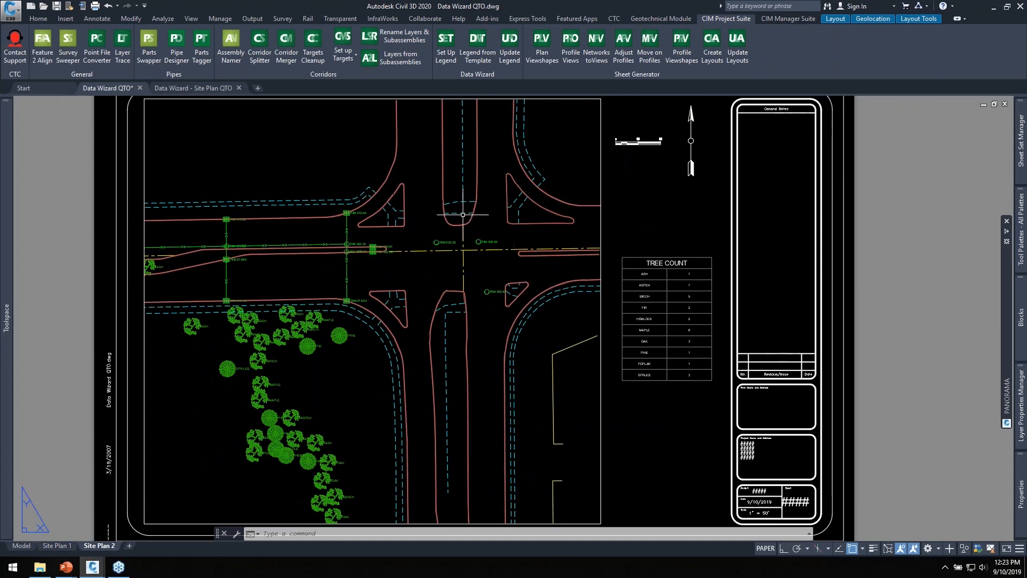
Step: Switch to the Data Wizard - Site Plan QTO drawing
click(205, 90)
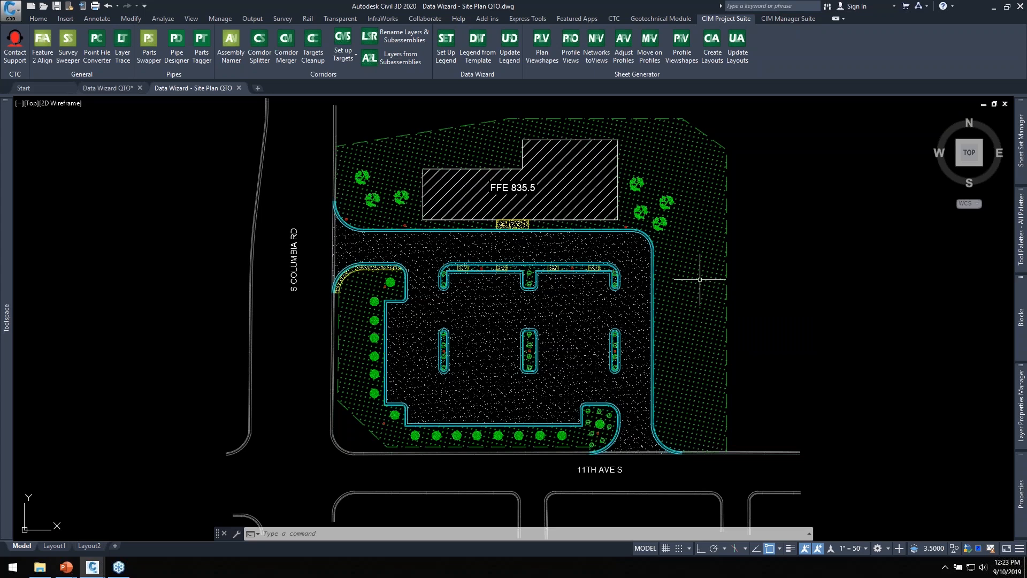
Step: Examine the tree, shrub and light symbols in the parking lot's islands and the planting strip along 11th Ave S
scroll(575, 459, up, 4)
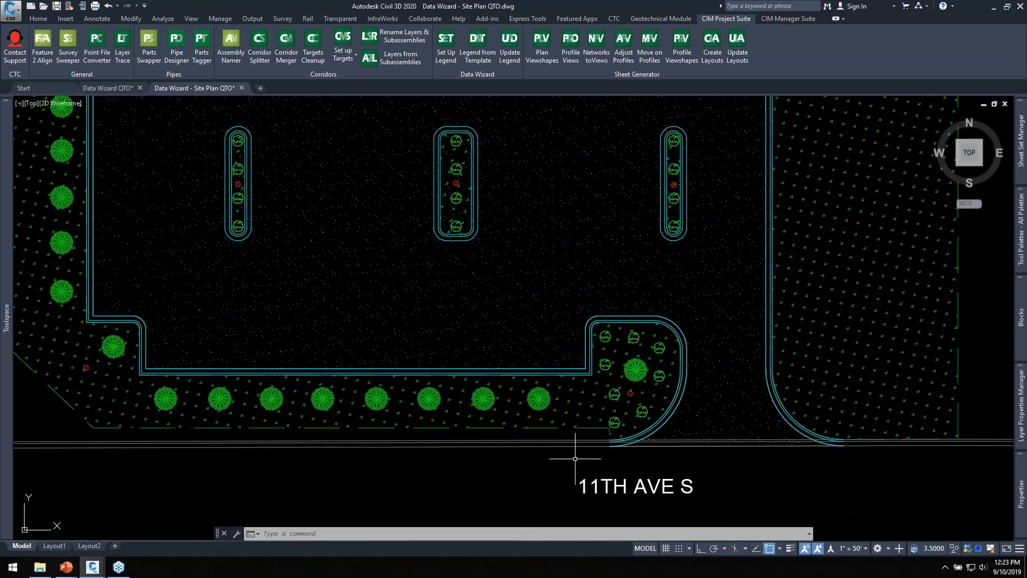
scroll(613, 402, up, 4)
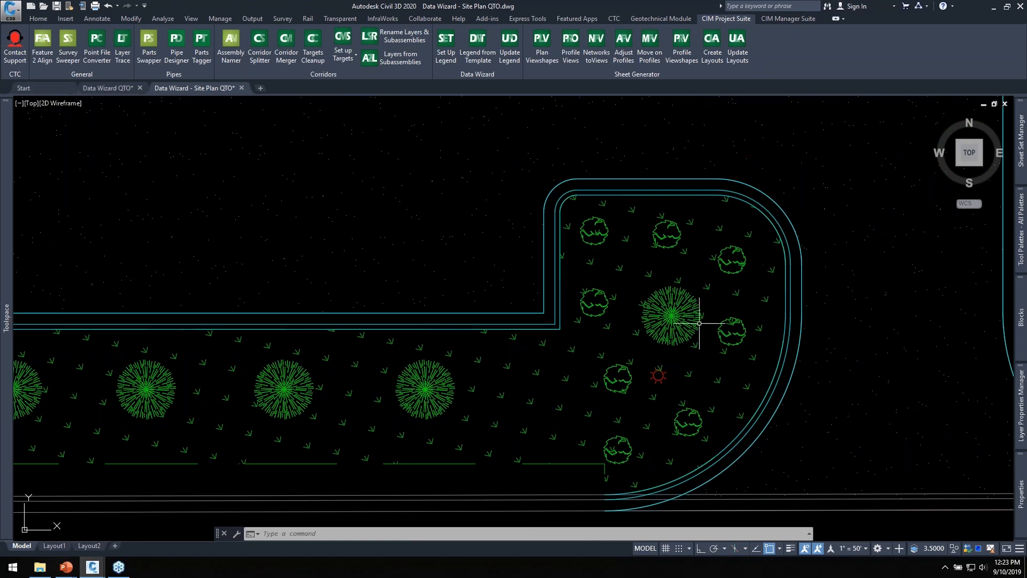
middle_drag(573, 364, 669, 325)
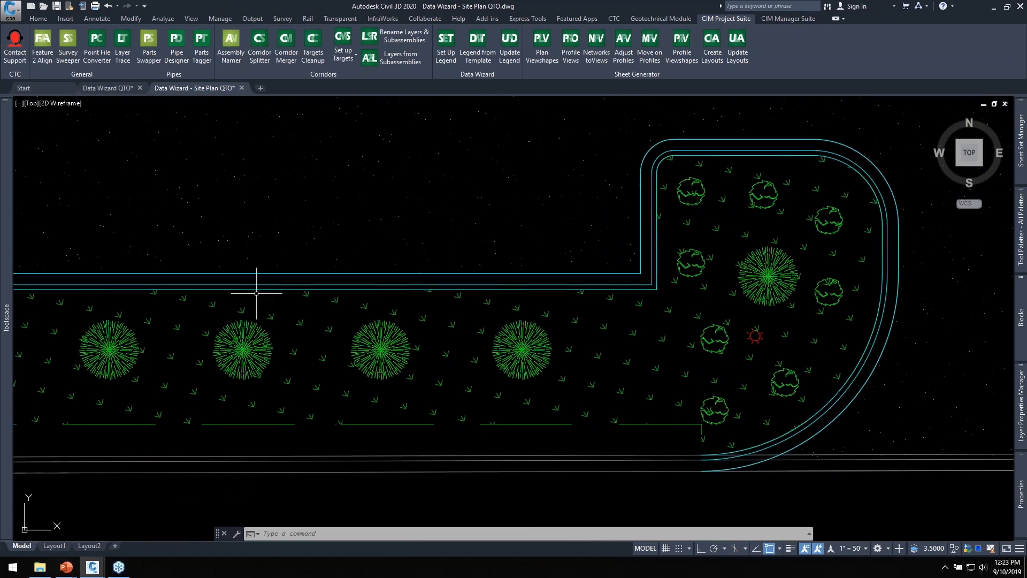
scroll(736, 353, down, 2)
mouse_move(258, 361)
middle_down()
mouse_move(417, 367)
mouse_move(555, 405)
middle_up()
mouse_move(352, 259)
middle_down()
mouse_move(417, 351)
mouse_move(458, 437)
mouse_move(337, 342)
mouse_move(381, 316)
mouse_move(367, 351)
middle_up()
scroll(367, 351, down, 2)
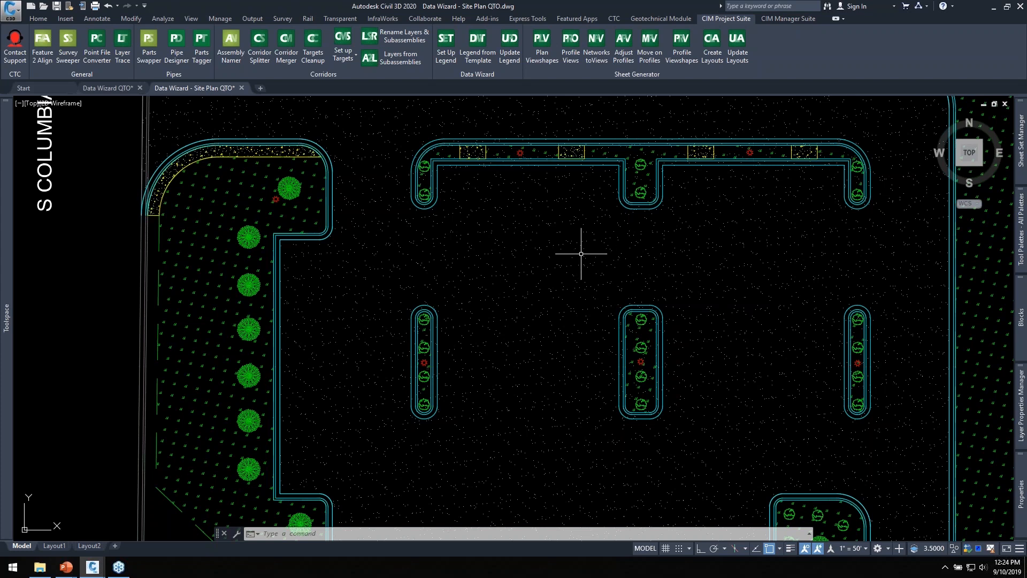
middle_drag(579, 254, 578, 291)
scroll(412, 406, up, 6)
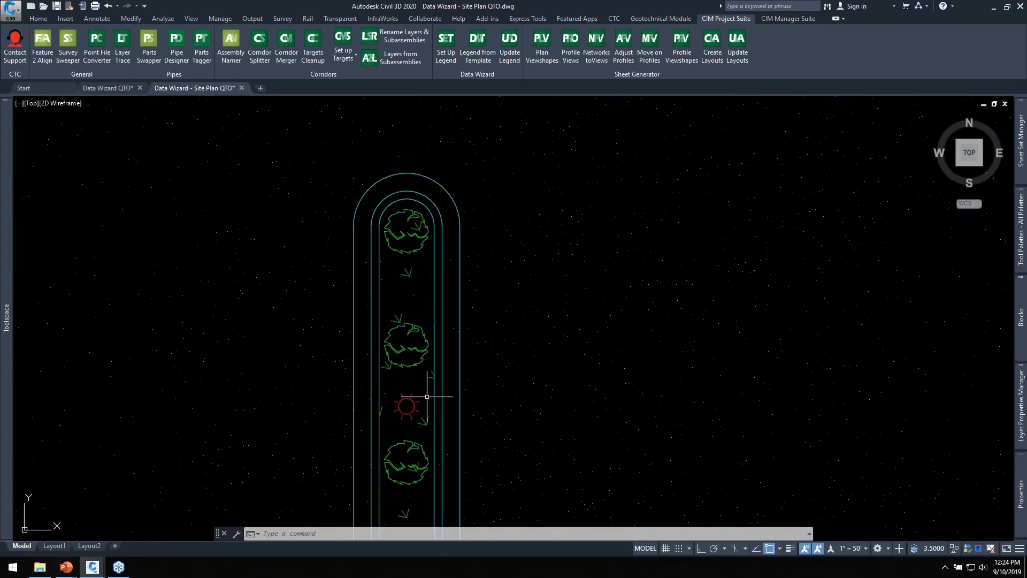
scroll(396, 281, down, 6)
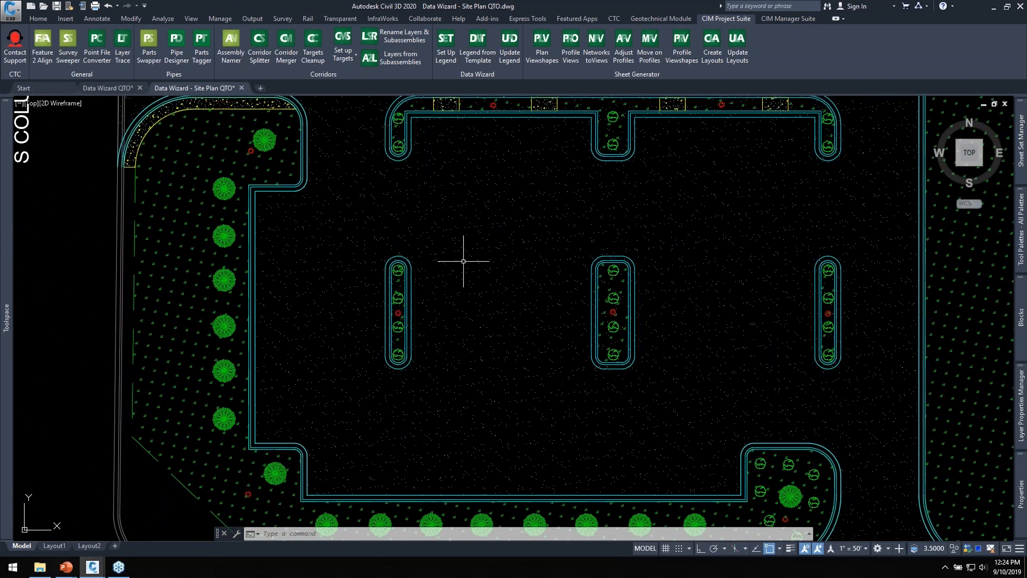
Step: Examine the concrete hatches, light symbols and trees around the upper parking island, the S Columbia Rd entrance and the building
middle_drag(516, 248, 524, 351)
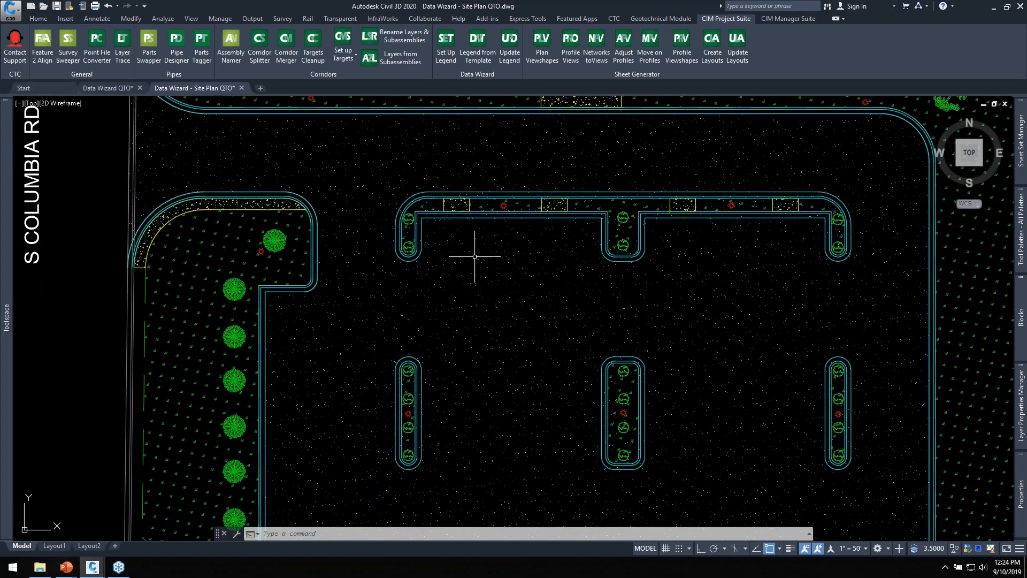
scroll(446, 199, up, 4)
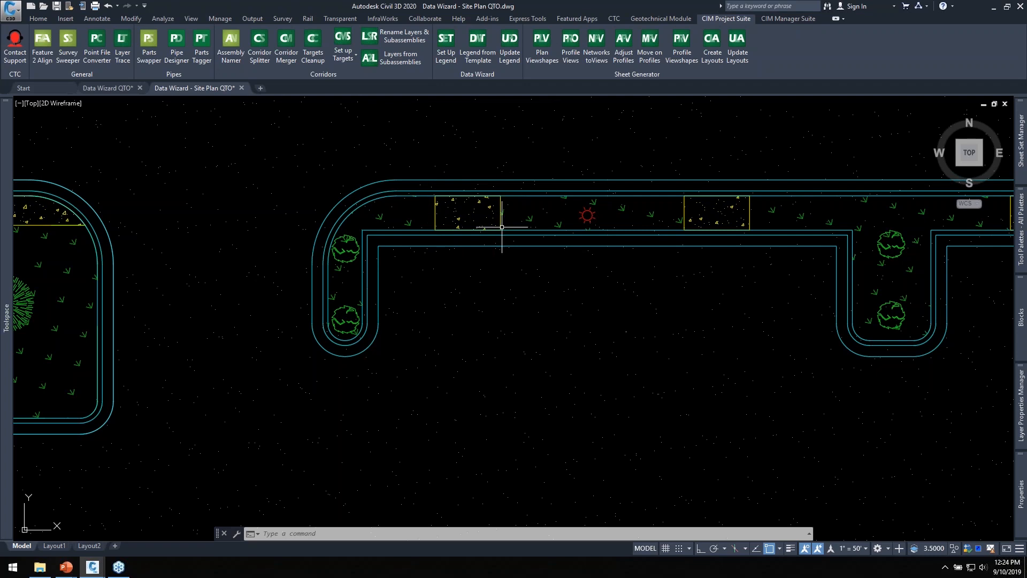
scroll(491, 241, down, 4)
middle_drag(770, 270, 677, 273)
mouse_move(539, 214)
middle_down()
mouse_move(651, 199)
mouse_move(670, 236)
middle_up()
scroll(297, 294, up, 8)
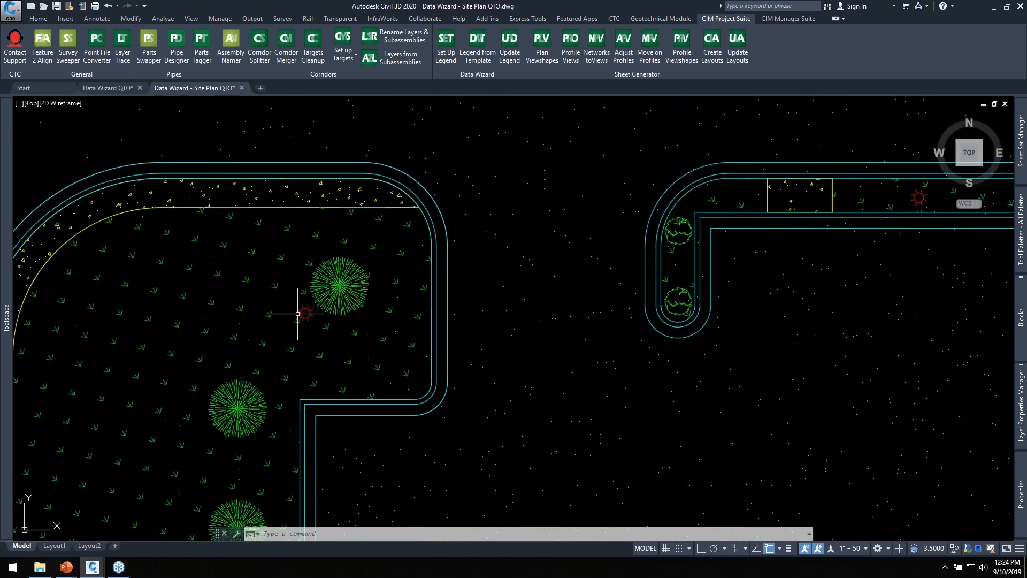
scroll(293, 291, down, 7)
middle_drag(475, 219, 470, 267)
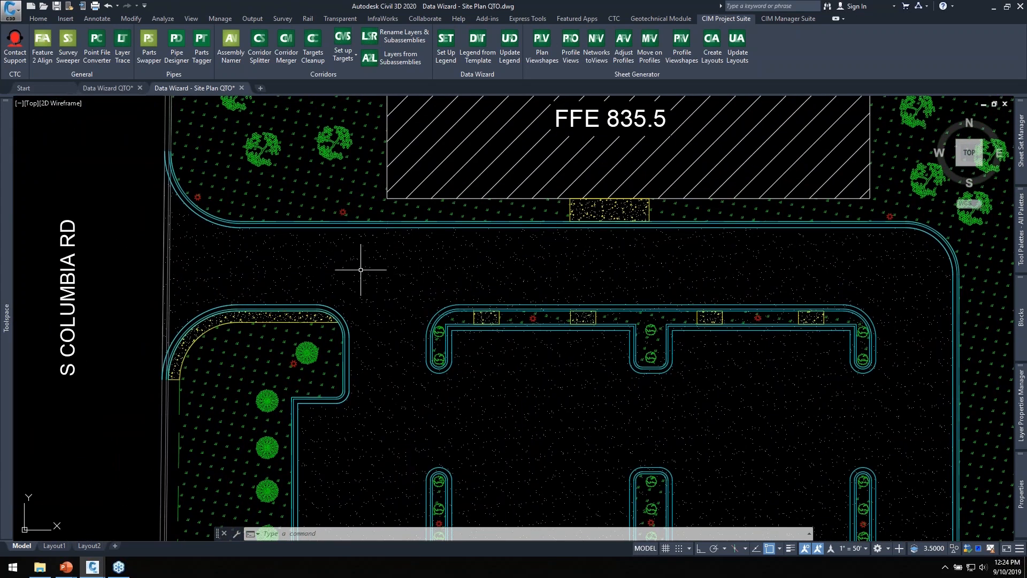
middle_drag(361, 257, 471, 337)
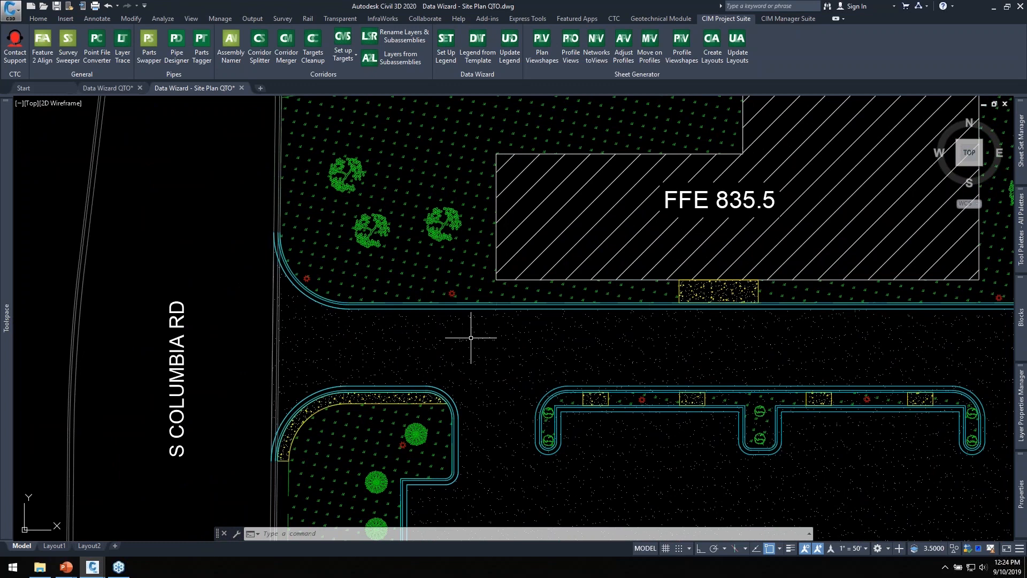
middle_drag(732, 360, 530, 270)
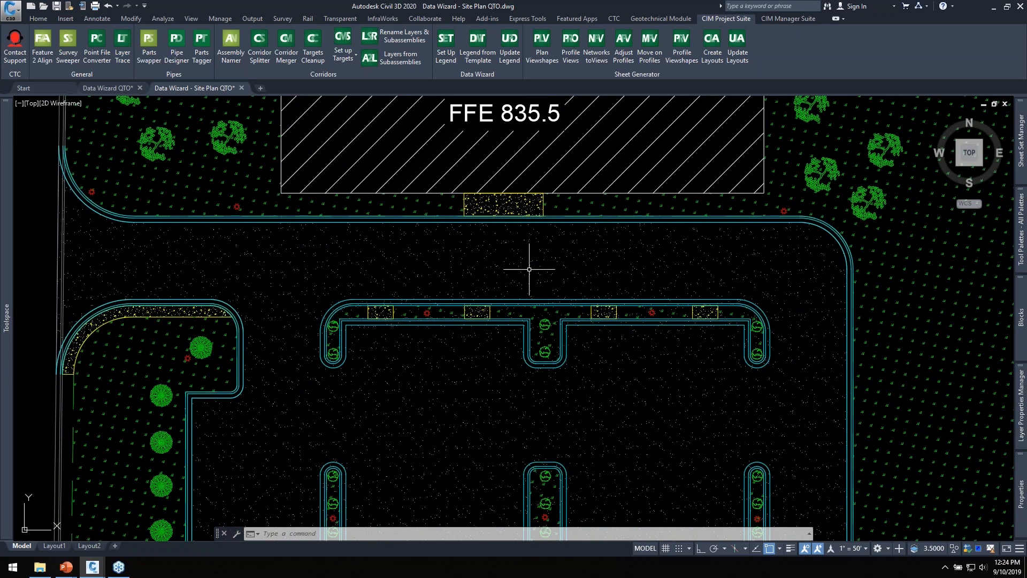
scroll(659, 291, down, 2)
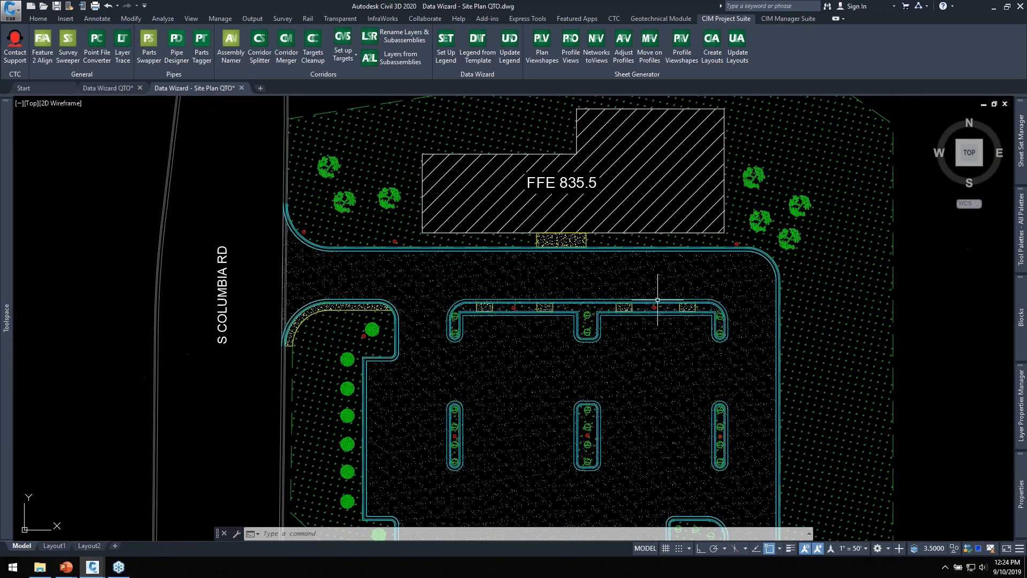
middle_drag(597, 373, 632, 298)
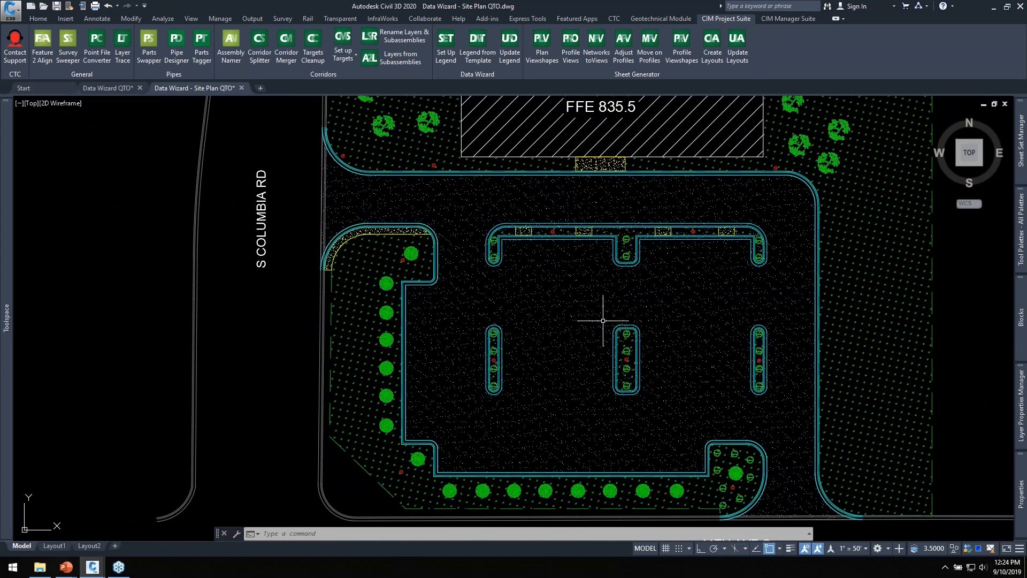
mouse_move(535, 206)
middle_down()
mouse_move(481, 273)
mouse_move(481, 290)
middle_up()
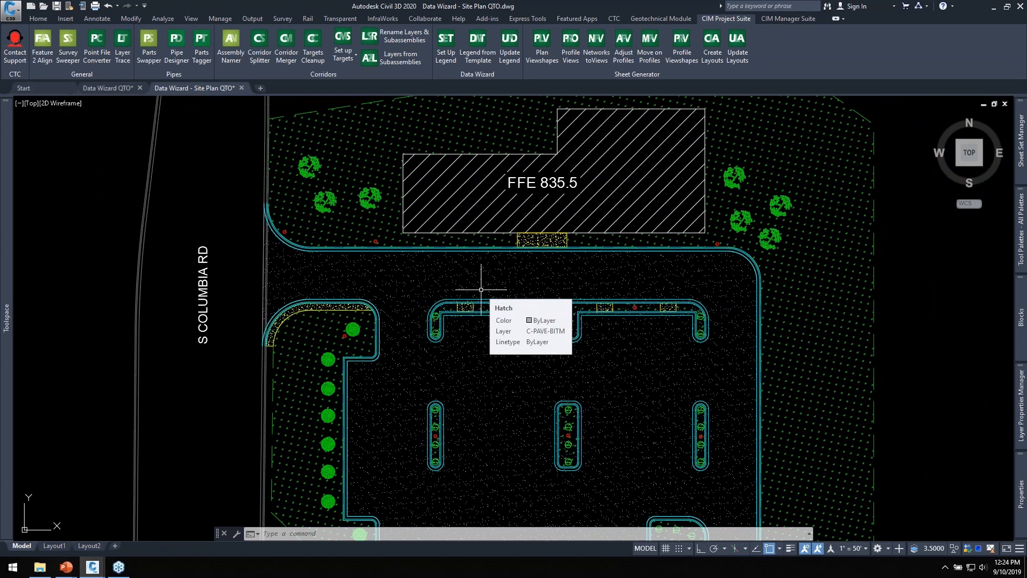
Step: Inspect the tree symbol in the planting area beside the S Columbia Rd entrance and clear the selection
scroll(420, 303, up, 6)
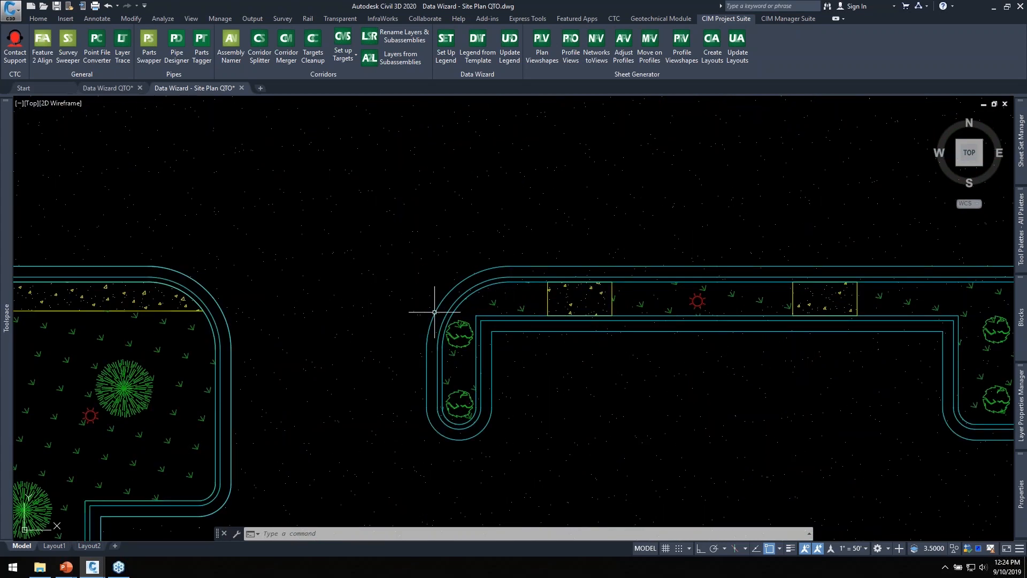
scroll(465, 323, down, 2)
middle_drag(366, 332, 396, 257)
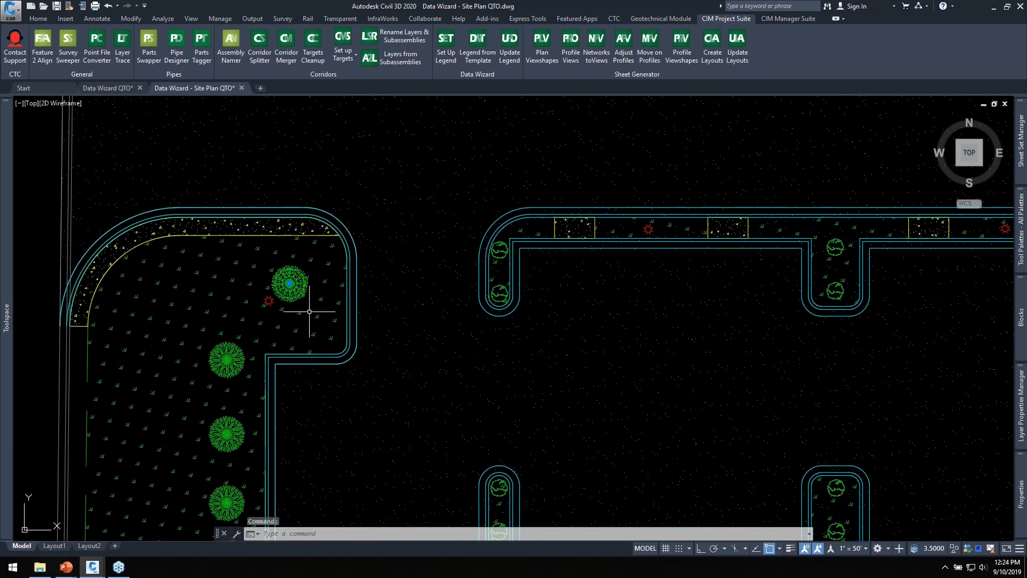
key(Escape)
key(Escape)
scroll(565, 267, up, 2)
scroll(548, 284, down, 2)
Step: Select the parking lot's pavement hatch to inspect its extent and clear the selection
middle_drag(546, 280, 550, 326)
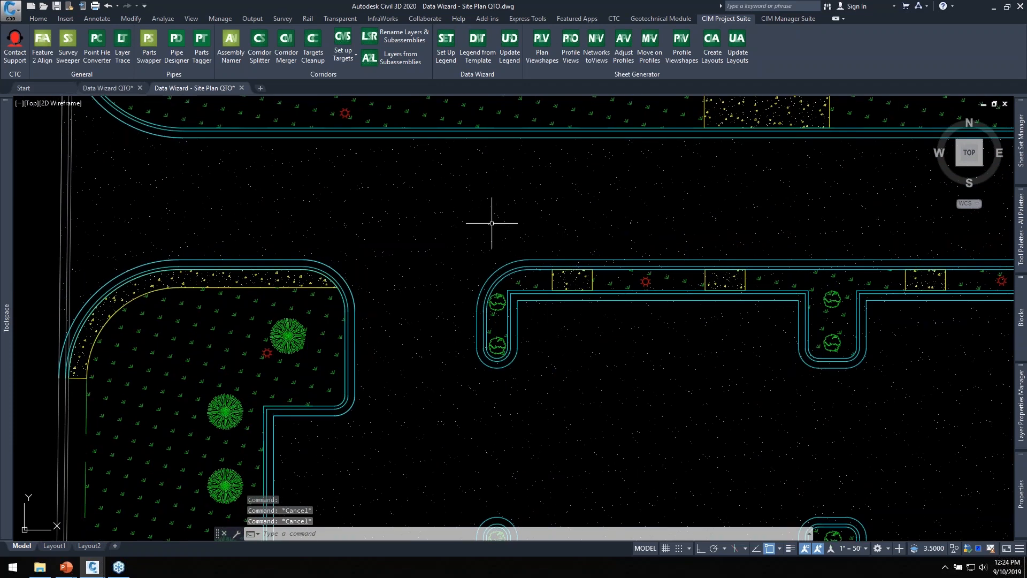
key(h)
key(Return)
scroll(444, 262, down, 2)
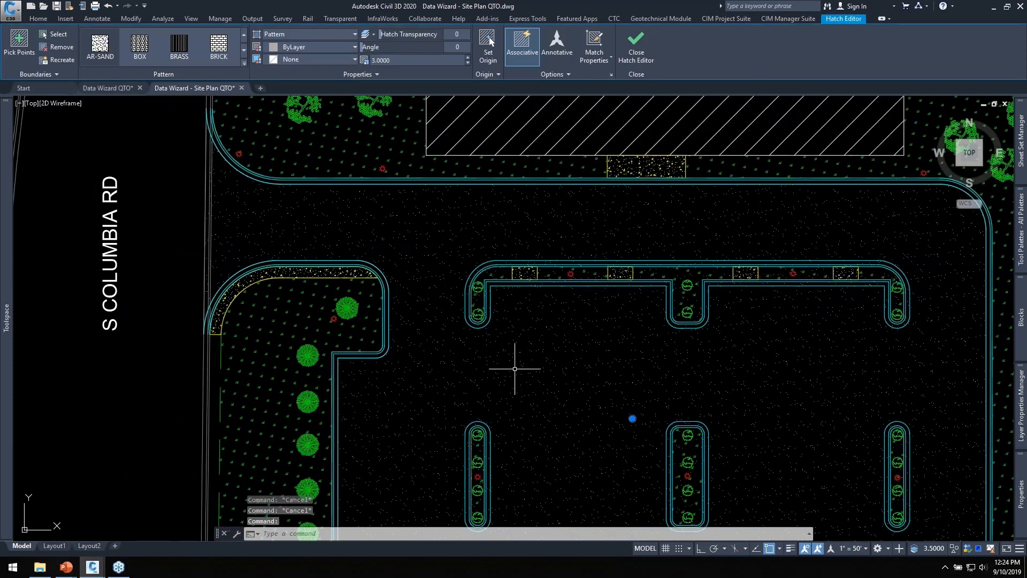
key(Escape)
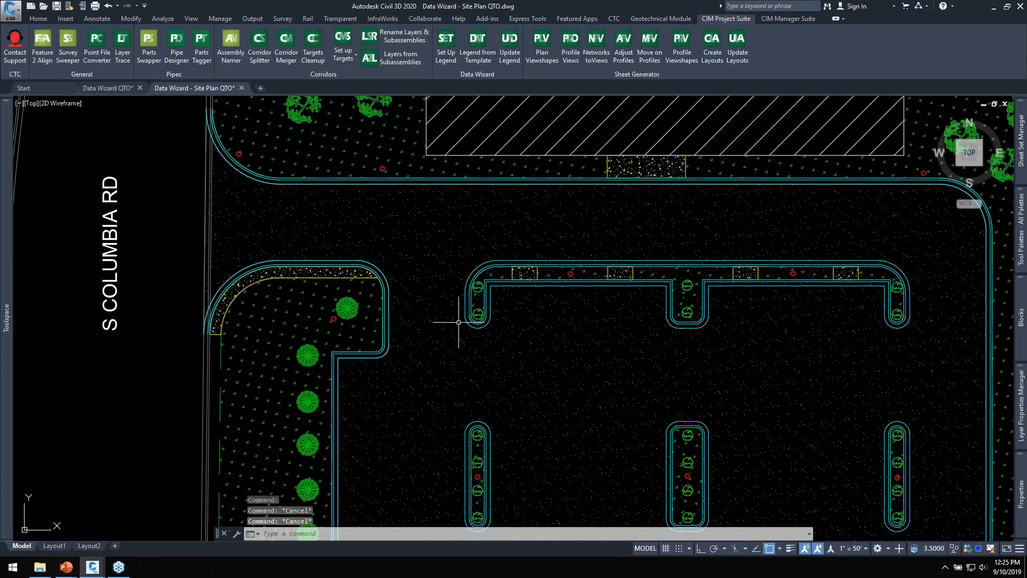
Step: Select the inner curb feature line around the planting area by S Columbia Rd, call up its properties, and clear the selection
scroll(364, 266, up, 2)
scroll(364, 267, up, 3)
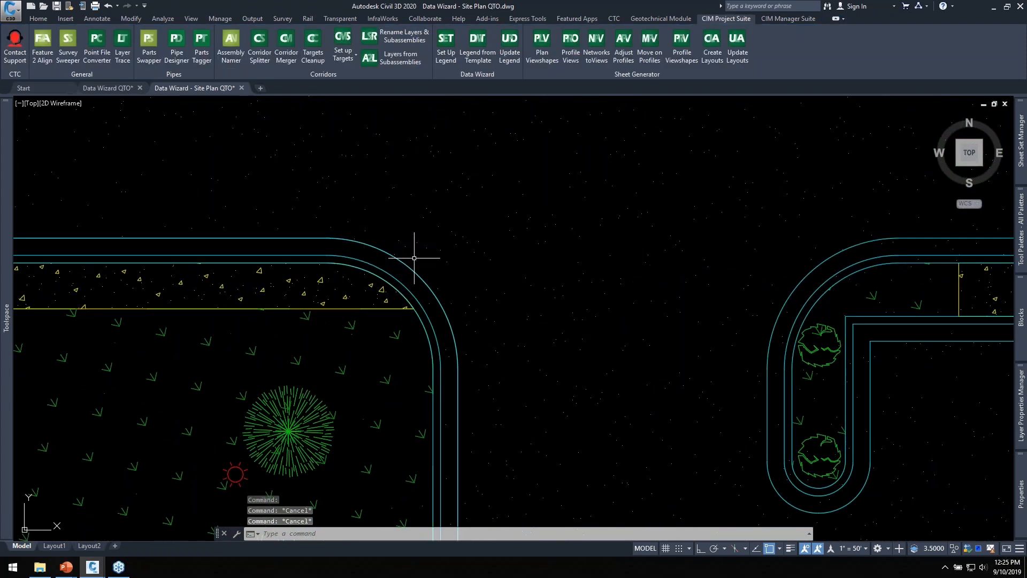
scroll(465, 326, up, 2)
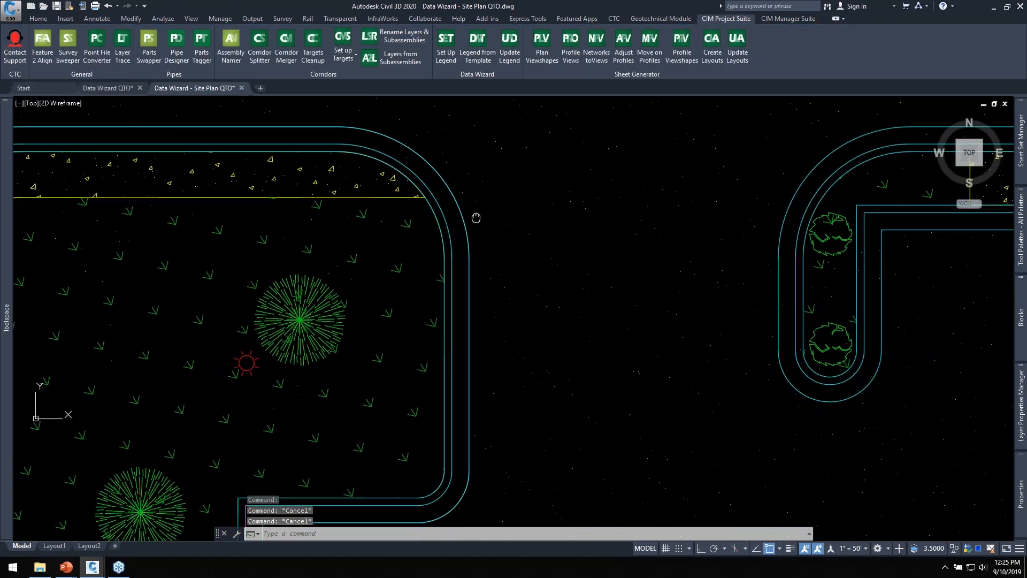
click(447, 305)
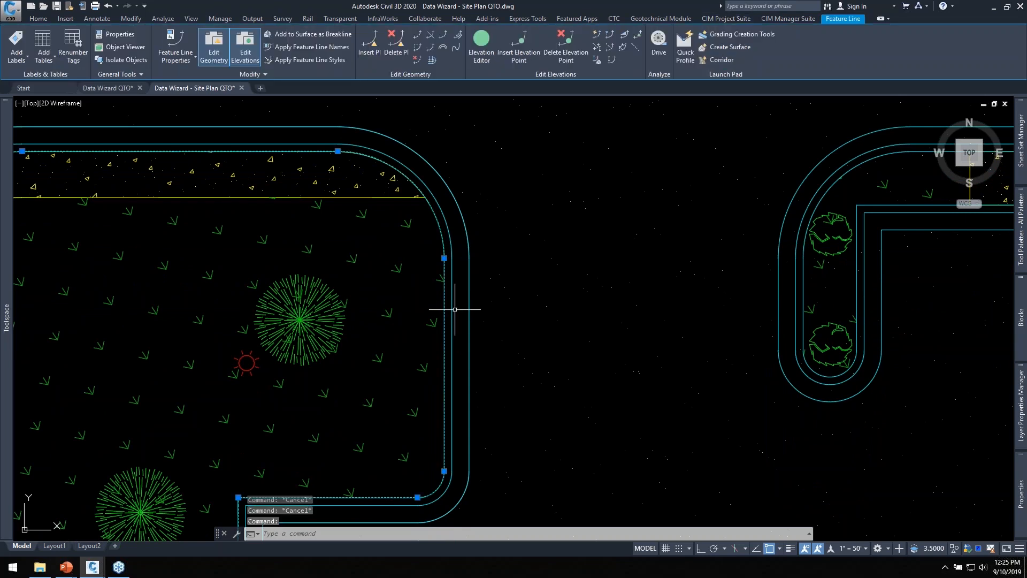
scroll(482, 265, down, 4)
middle_drag(525, 216, 503, 257)
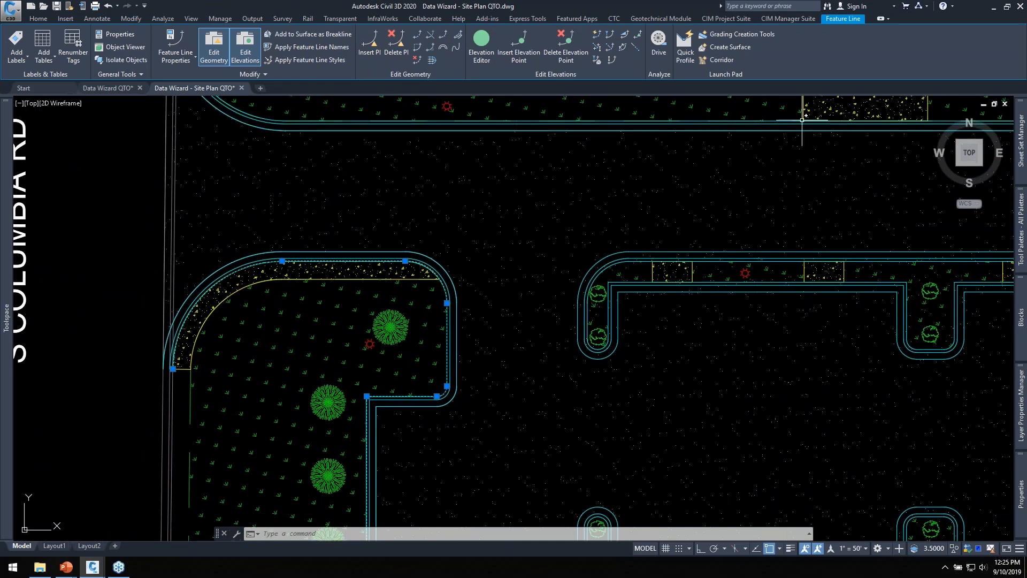
text(pr)
key(Return)
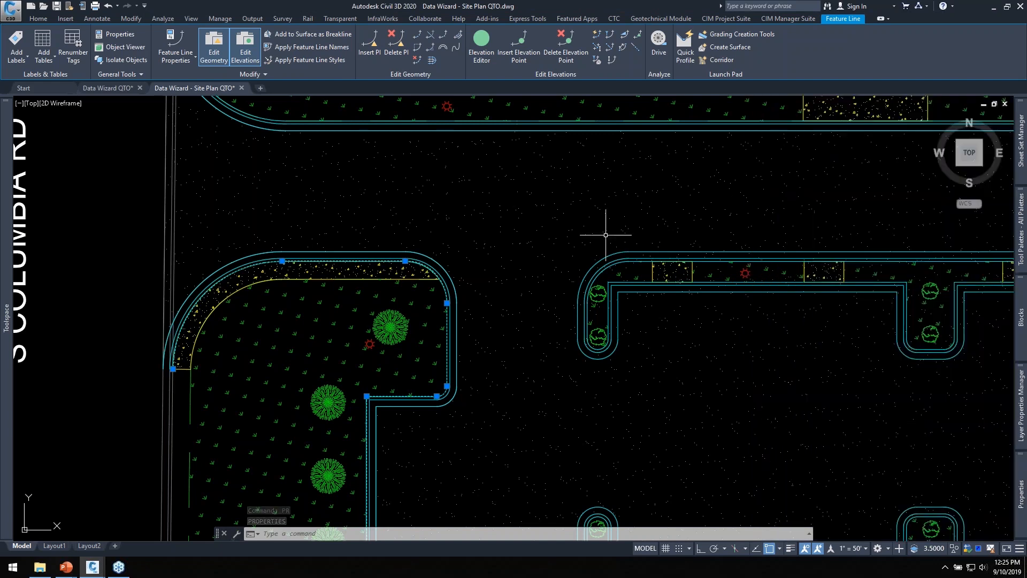
key(Escape)
key(Escape)
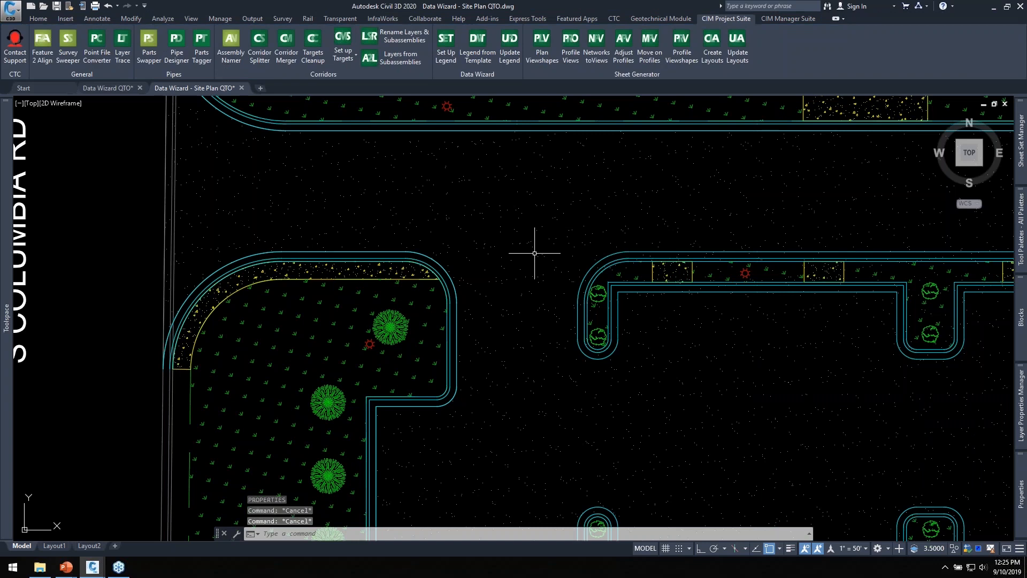
Step: Review the whole site plan and check the layer of the parking lot's pavement hatch
scroll(591, 223, down, 3)
mouse_move(626, 222)
middle_down()
mouse_move(644, 210)
mouse_move(422, 240)
middle_up()
scroll(438, 244, down, 2)
middle_drag(470, 317, 486, 298)
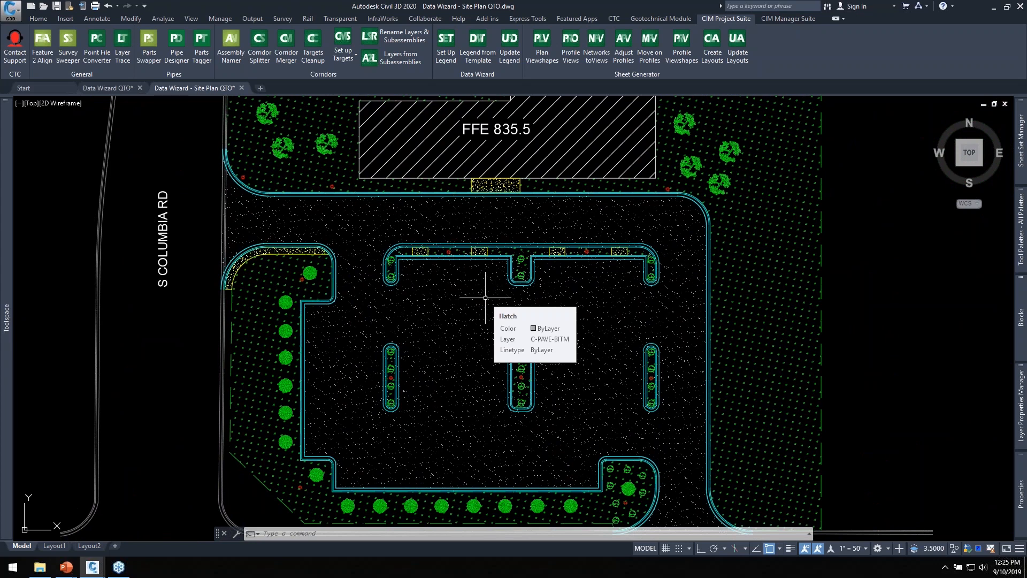
middle_drag(455, 207, 482, 211)
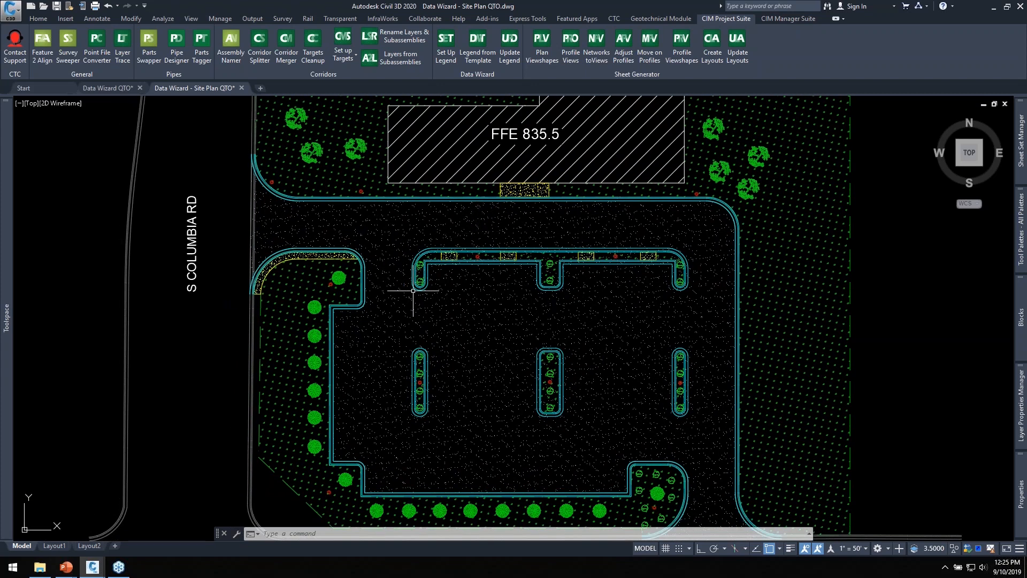
mouse_move(455, 229)
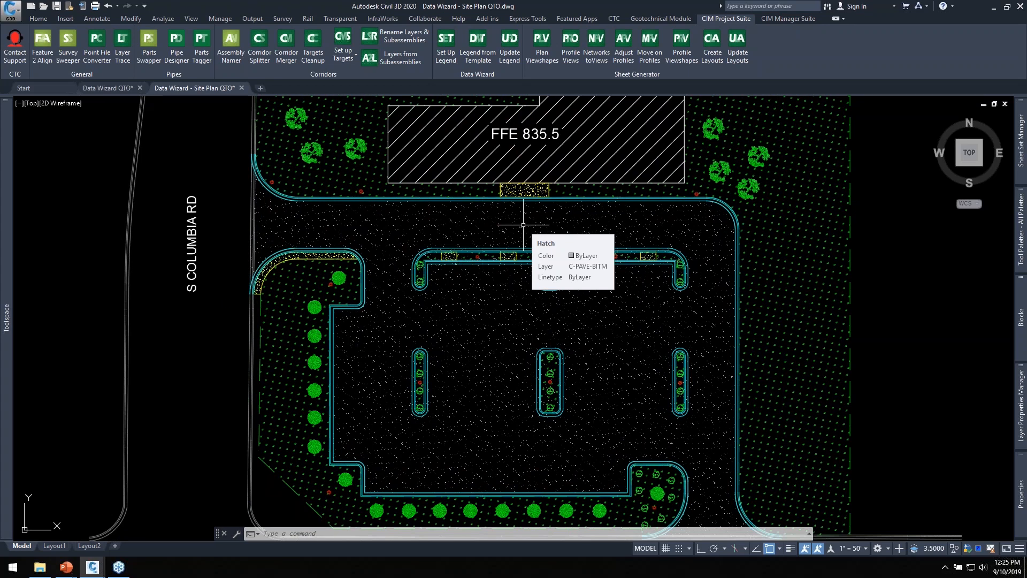
Step: Start the Data Wizard for this drawing and turn the External References source on and back off
click(445, 45)
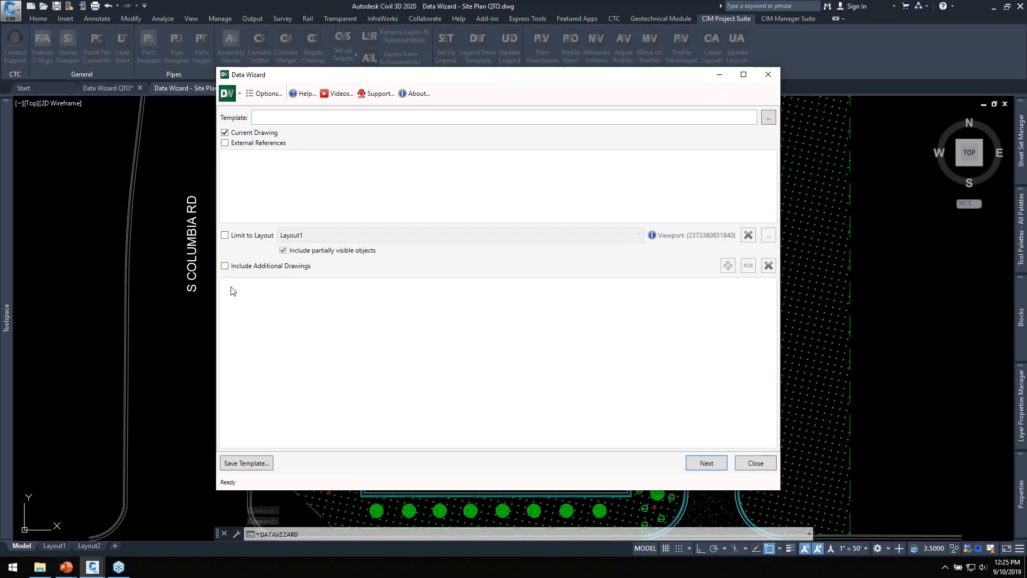
click(224, 143)
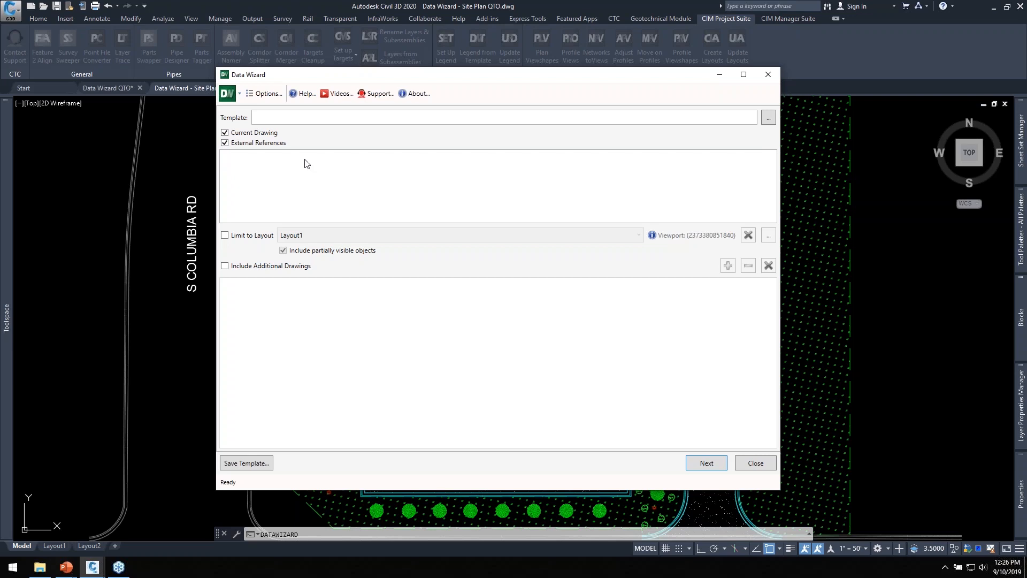
click(246, 143)
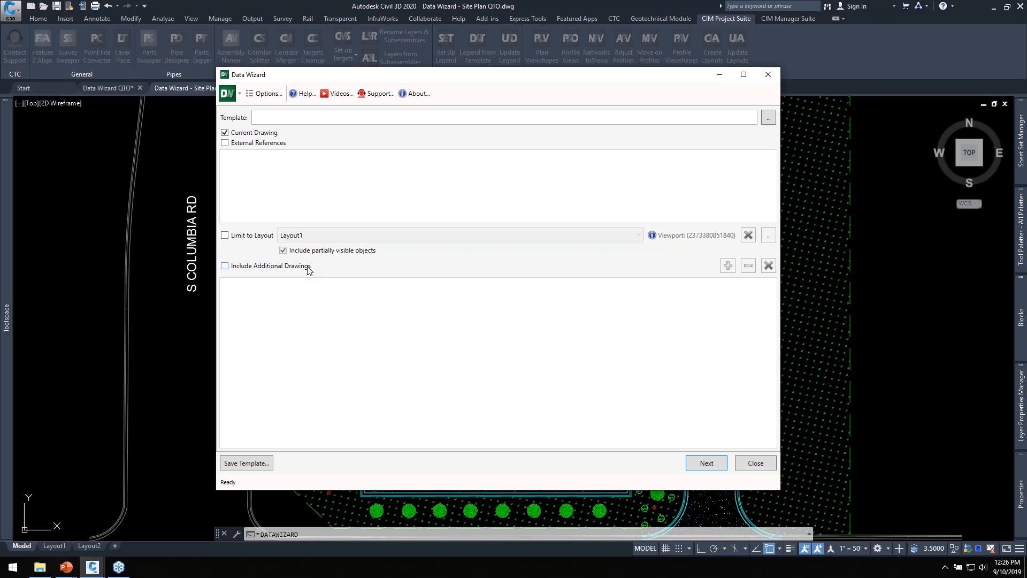
Step: Reposition the Data Wizard window and exclude the current drawing from the extraction sources
drag(515, 81, 462, 55)
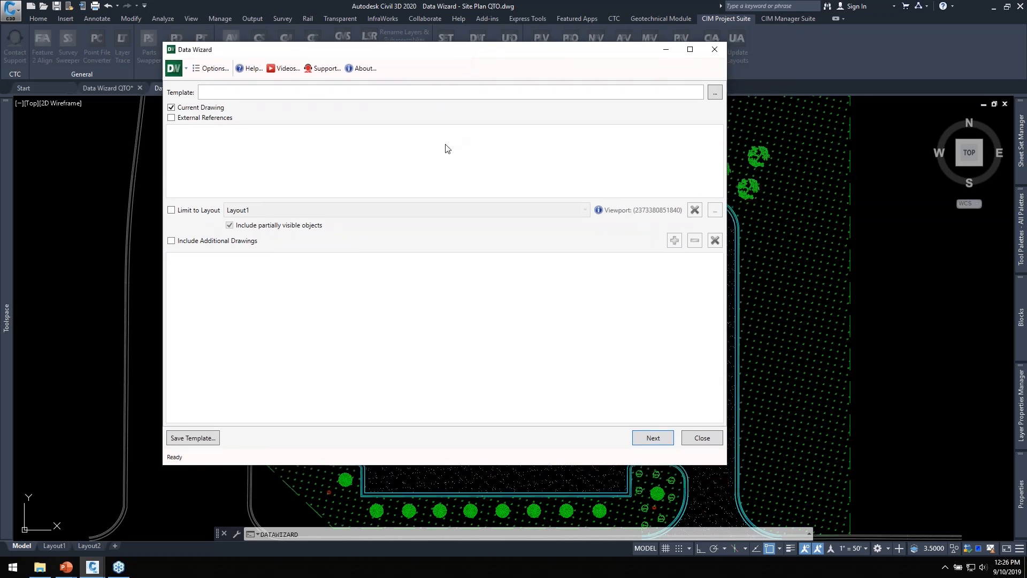
mouse_move(440, 52)
mouse_down()
mouse_move(483, 56)
mouse_move(501, 207)
mouse_move(651, 419)
mouse_move(688, 218)
mouse_move(483, 78)
mouse_up()
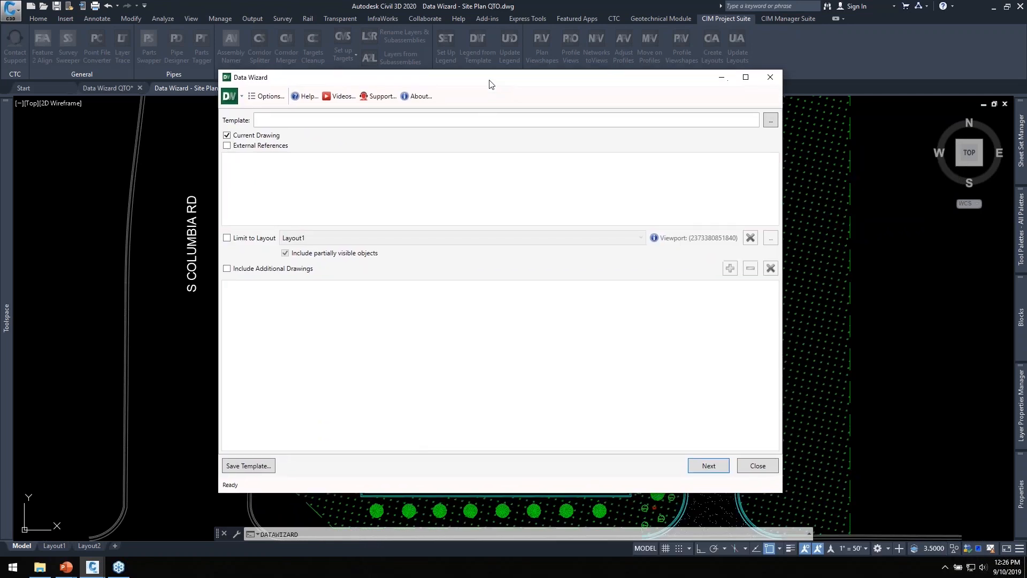
click(252, 138)
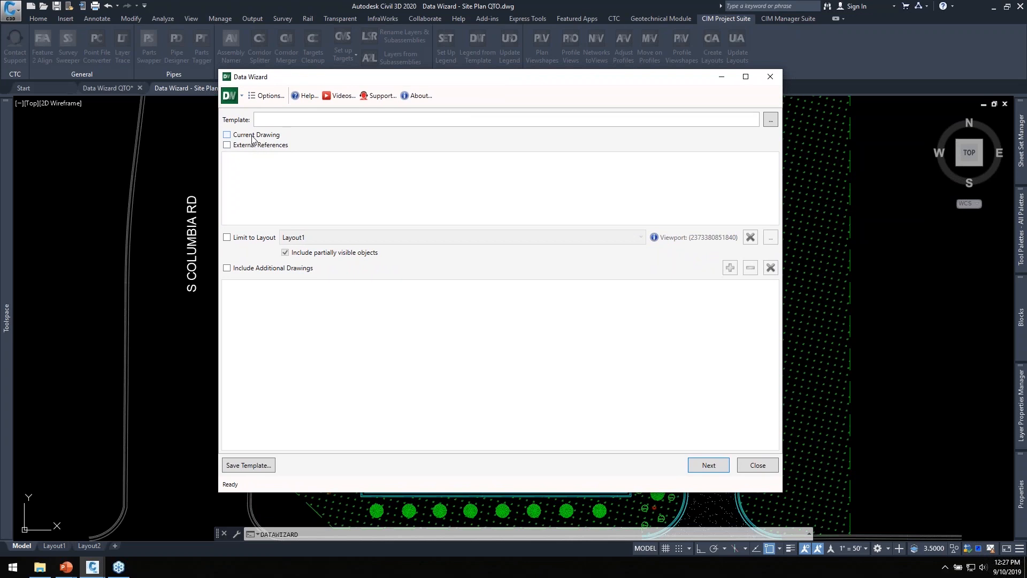
Step: Make the current drawing the only extraction source and exclude frozen layers in the object type selection
click(243, 146)
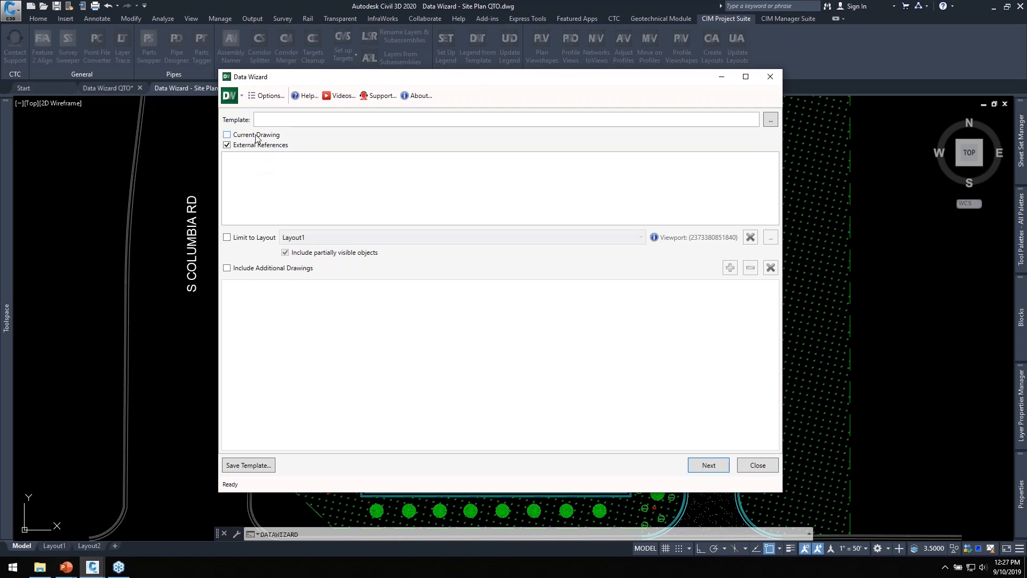
click(244, 136)
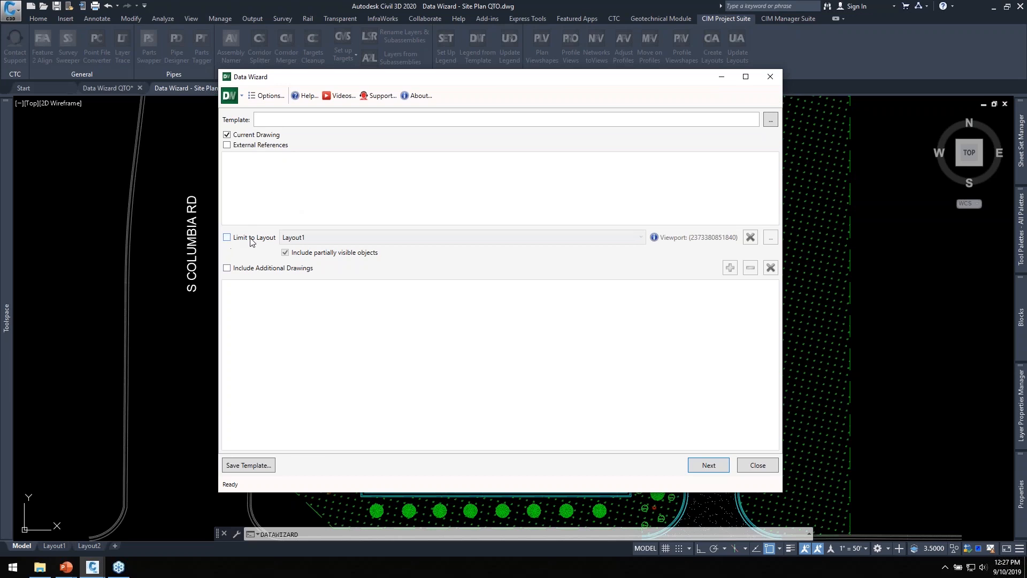
click(716, 467)
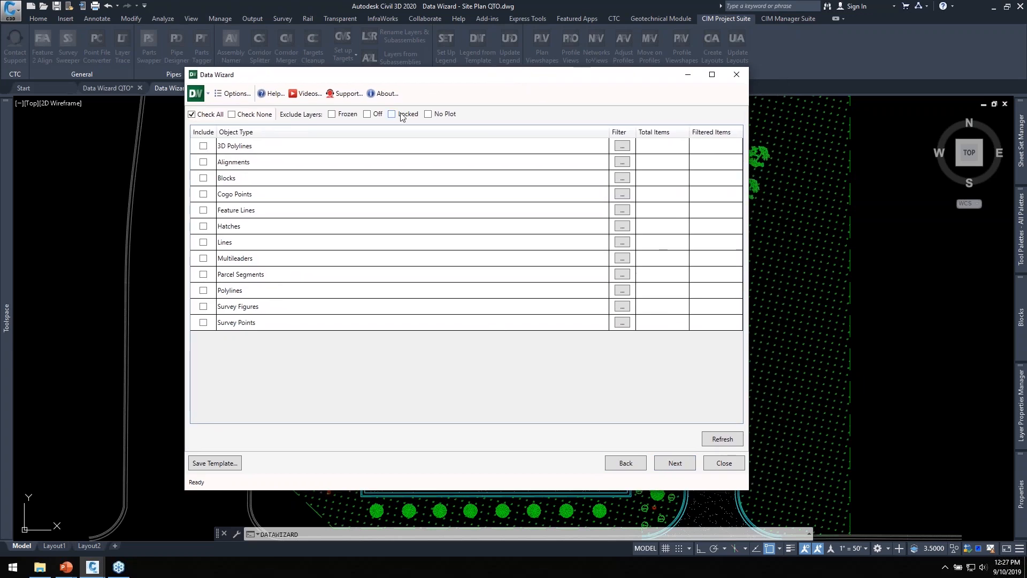
click(332, 114)
drag(441, 78, 596, 39)
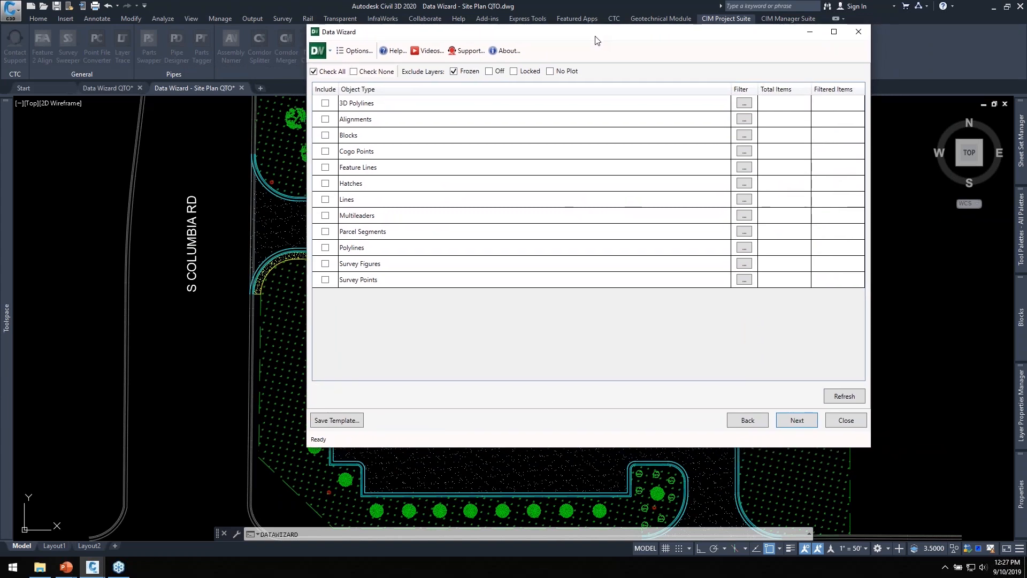
drag(569, 37, 752, 102)
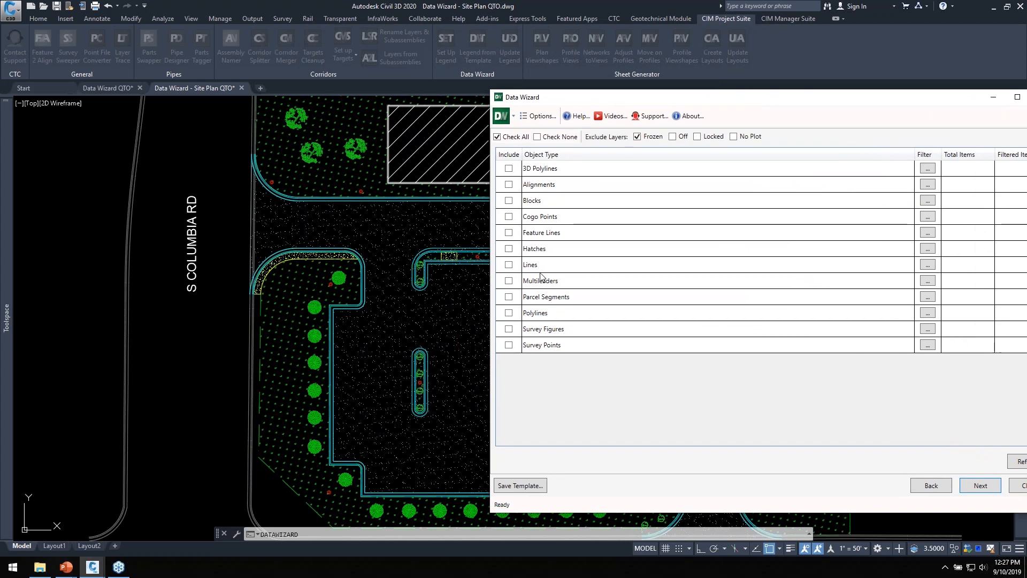
Step: Include hatches, blocks, feature lines and polylines in the extraction and refresh the item counts
click(509, 249)
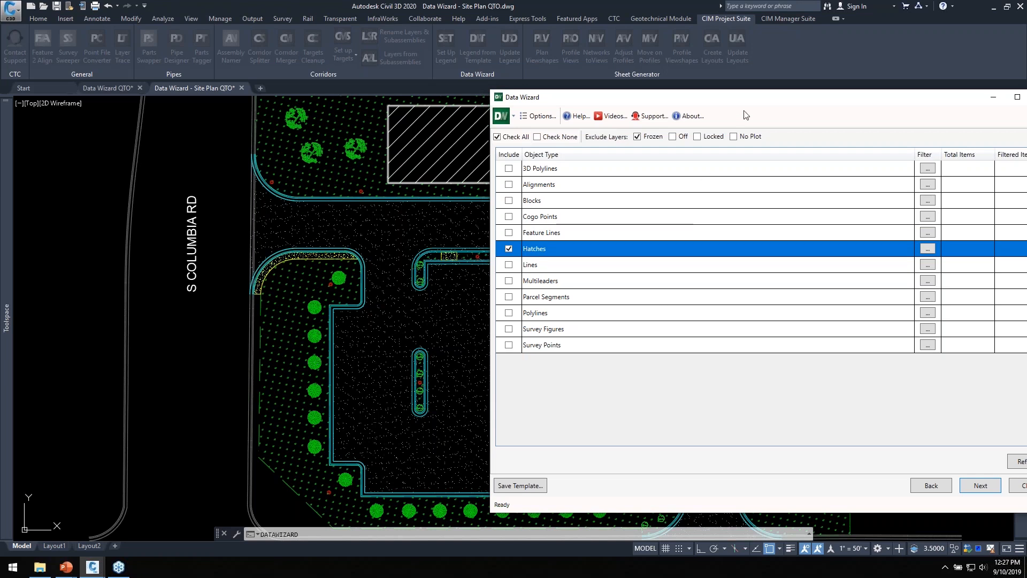
drag(743, 102, 710, 87)
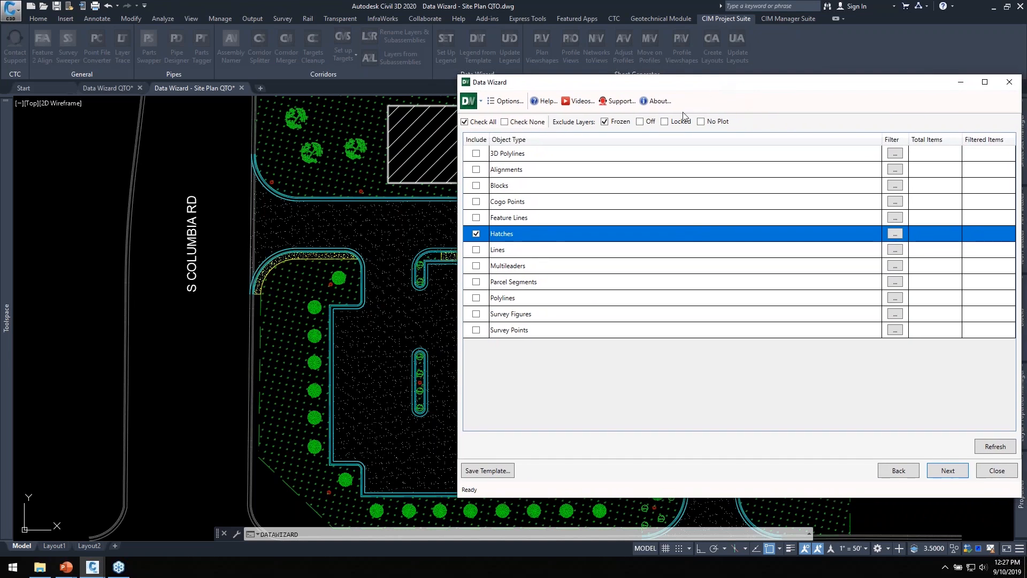
click(476, 185)
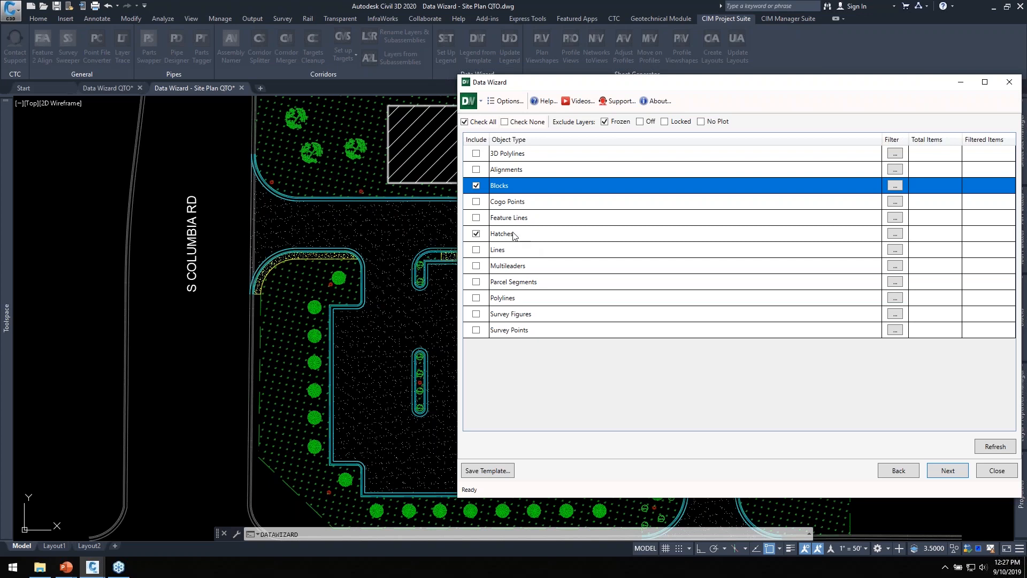
click(476, 217)
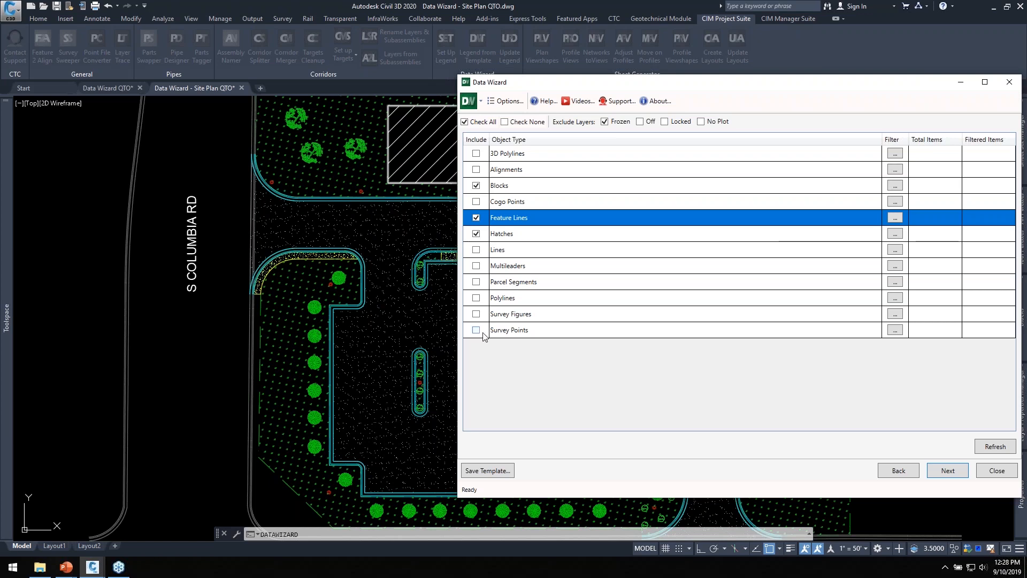
click(476, 298)
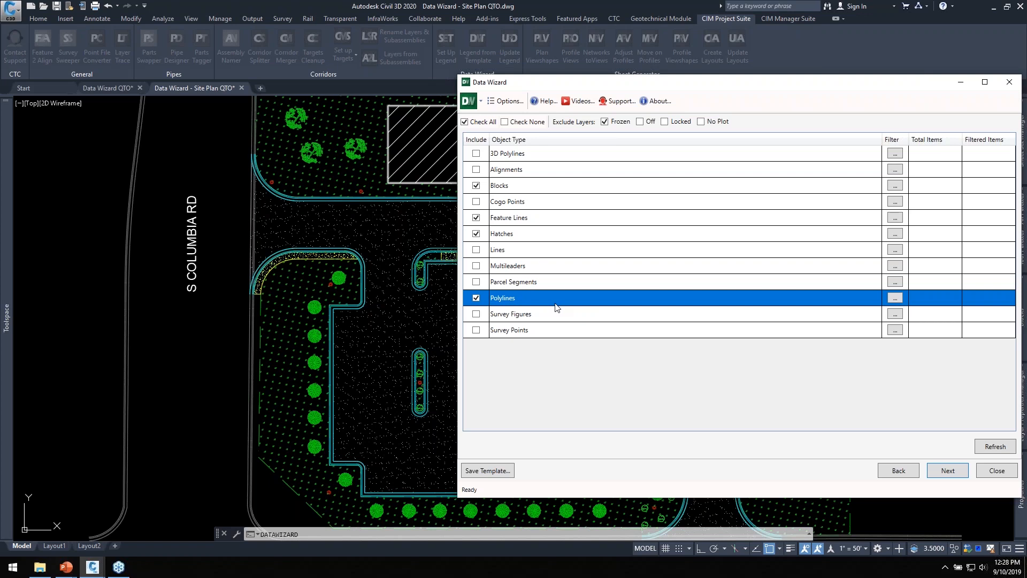
drag(729, 84, 554, 46)
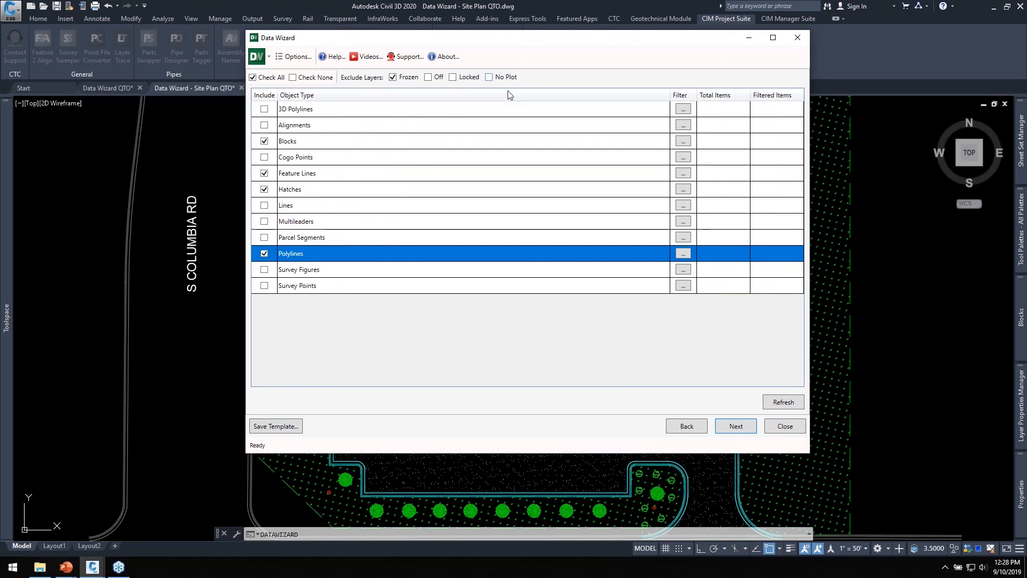
click(782, 400)
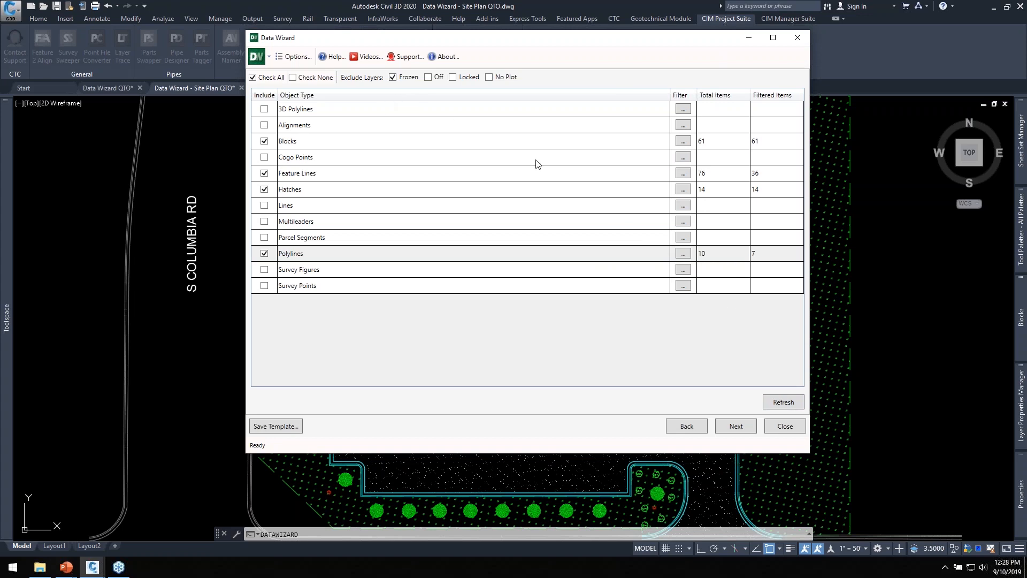
Step: Check the feature lines' object filter without changing it and clear the polylines' layer filter
click(683, 173)
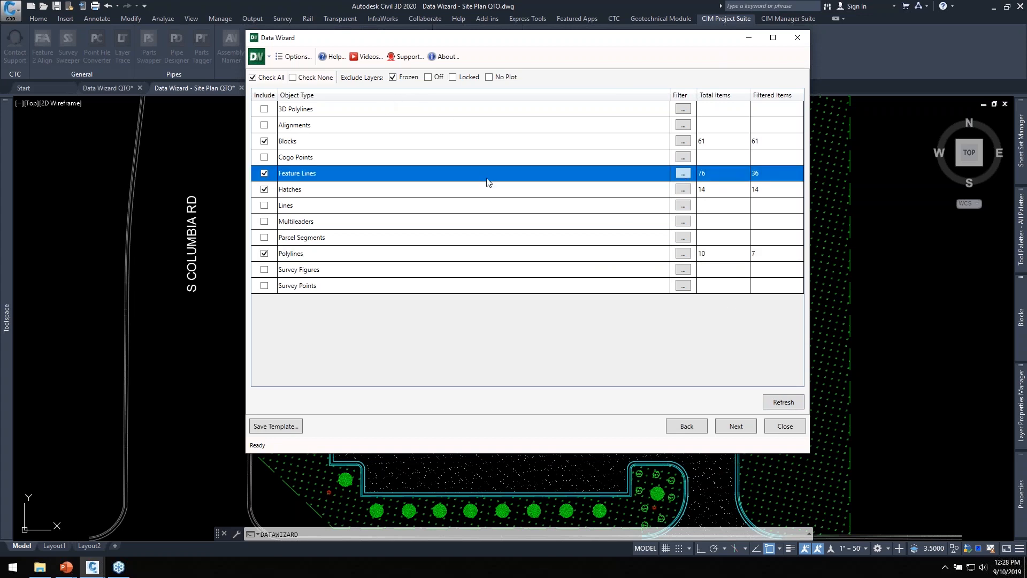
click(657, 332)
click(683, 253)
drag(465, 177, 437, 226)
key(Delete)
click(638, 332)
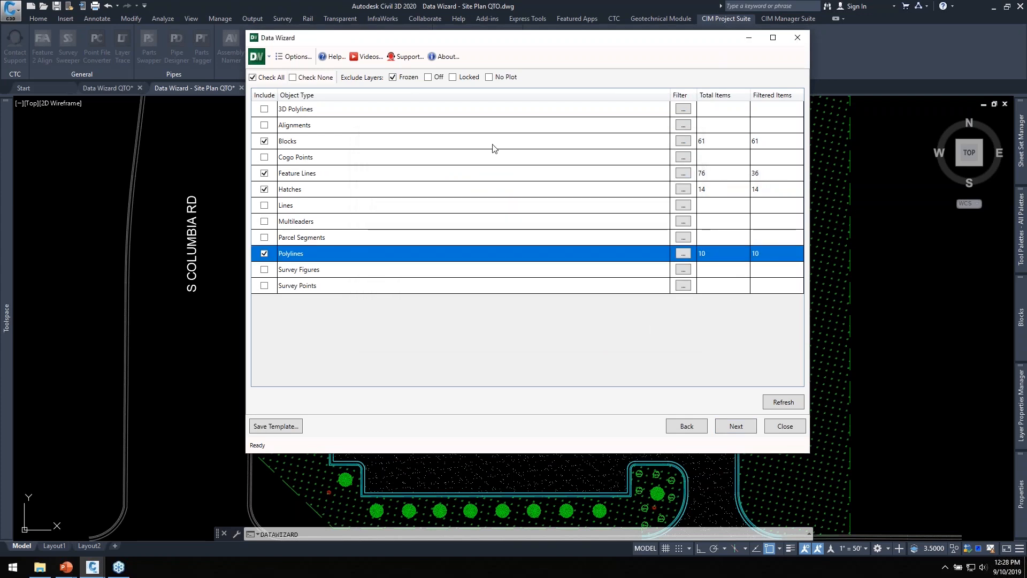
Step: Turn the frozen layer exclusion off and back on, and proceed to the object list with the Blocks group expanded
click(393, 79)
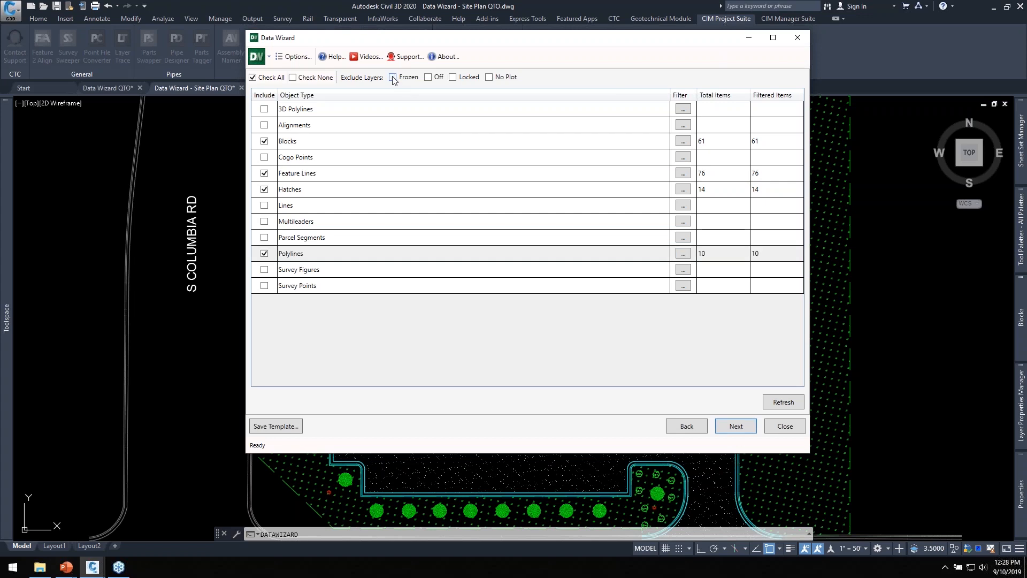
click(400, 79)
click(736, 426)
drag(522, 40, 406, 13)
drag(698, 424, 811, 526)
click(150, 92)
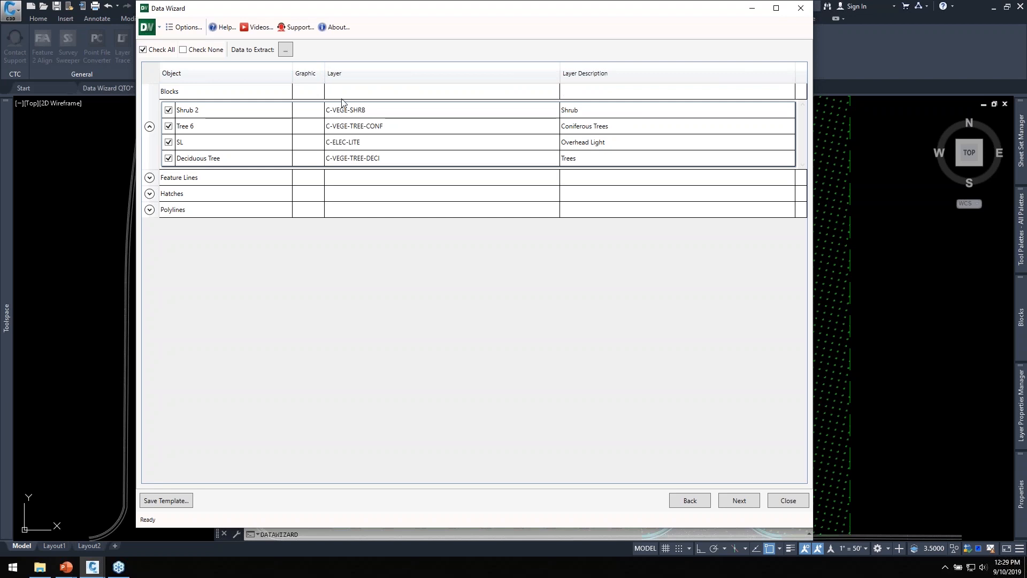
Step: Remove Graphic from the data to extract, keeping Layer, Layer Description and Count
click(286, 50)
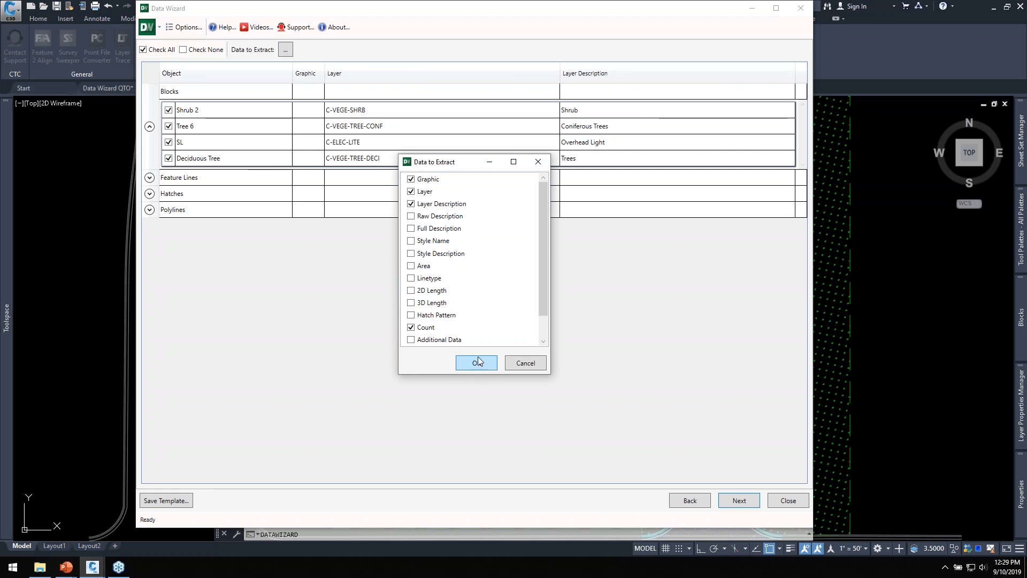
click(416, 208)
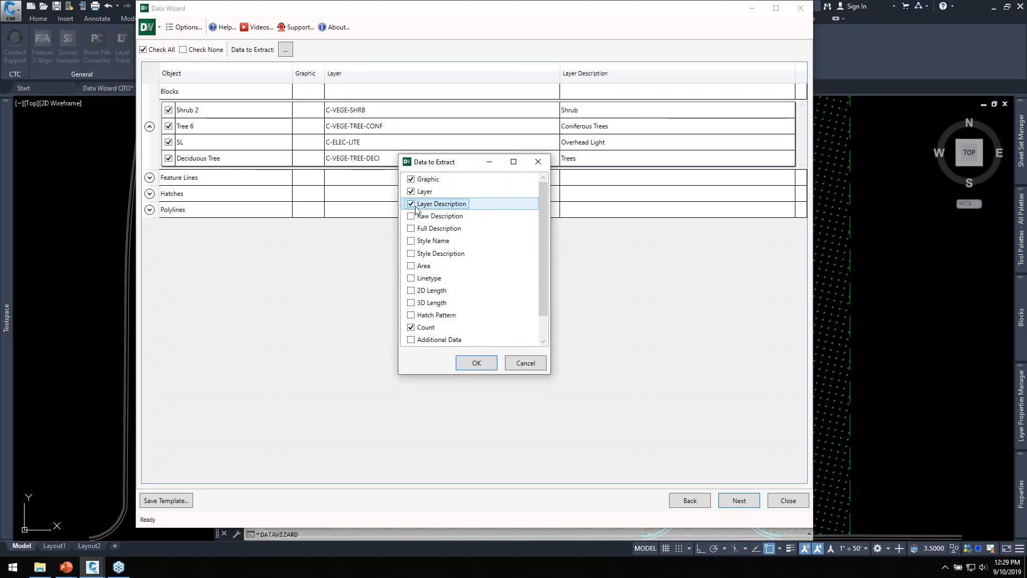
click(410, 191)
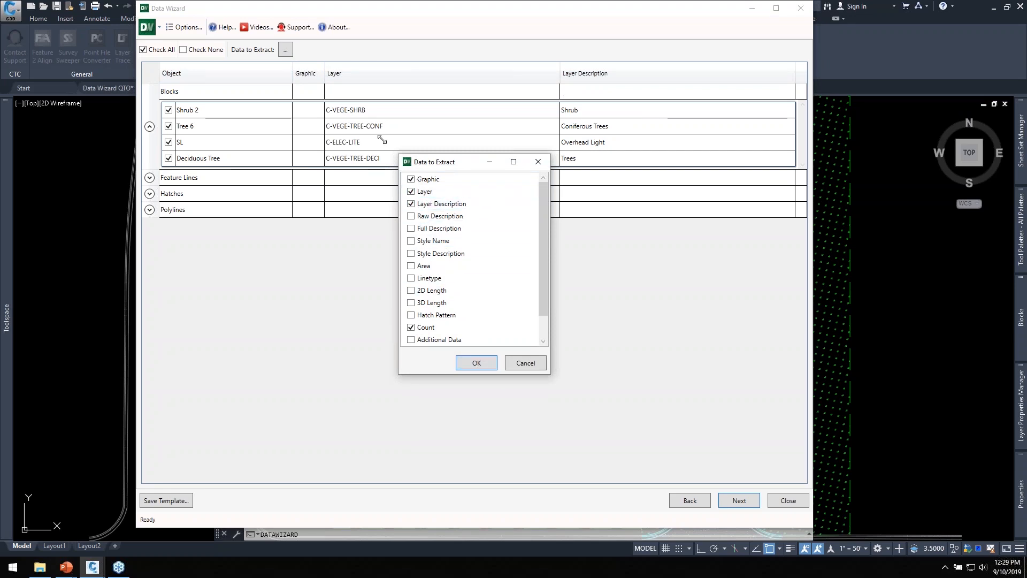
click(410, 191)
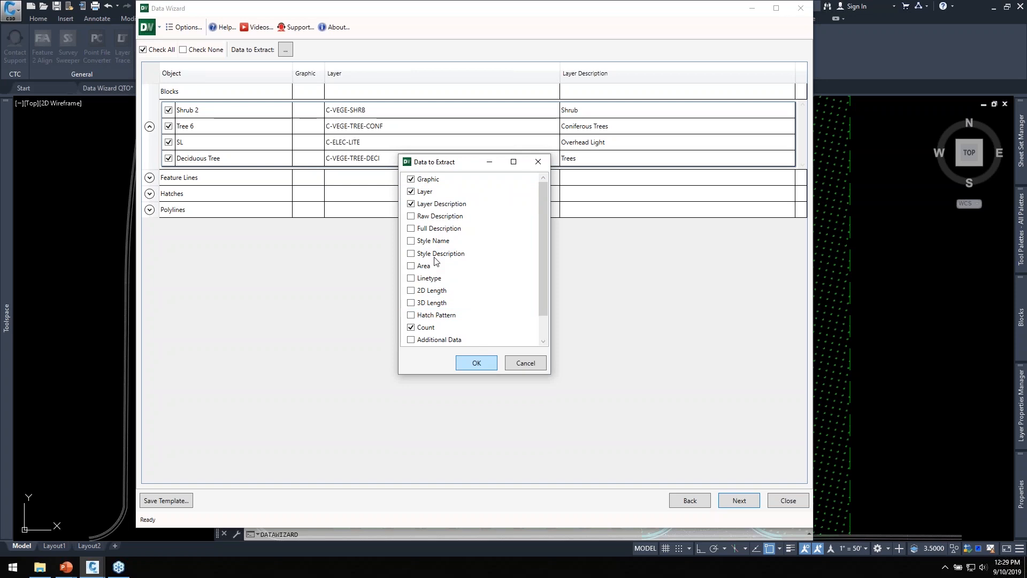
click(411, 179)
click(411, 180)
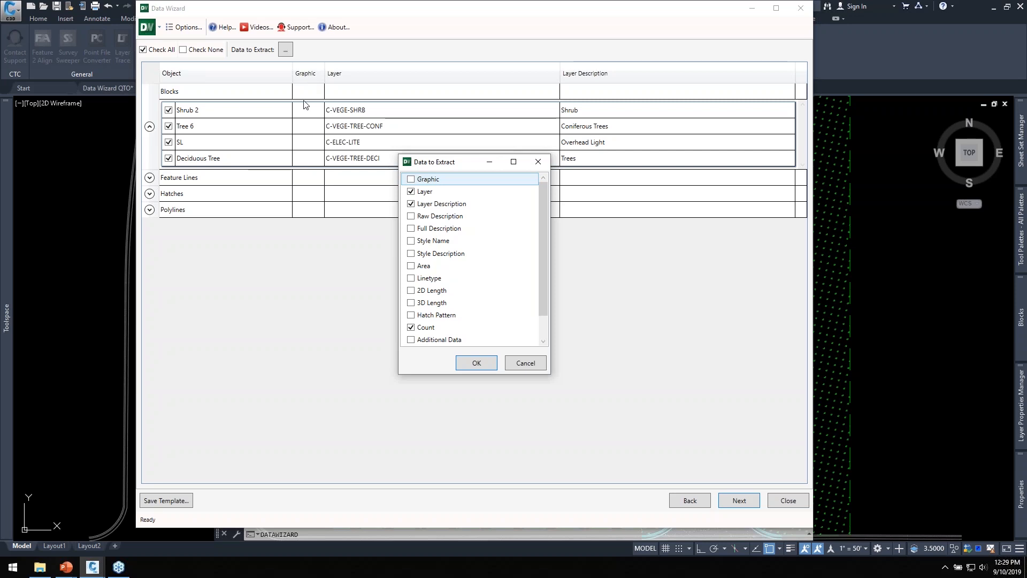
click(476, 363)
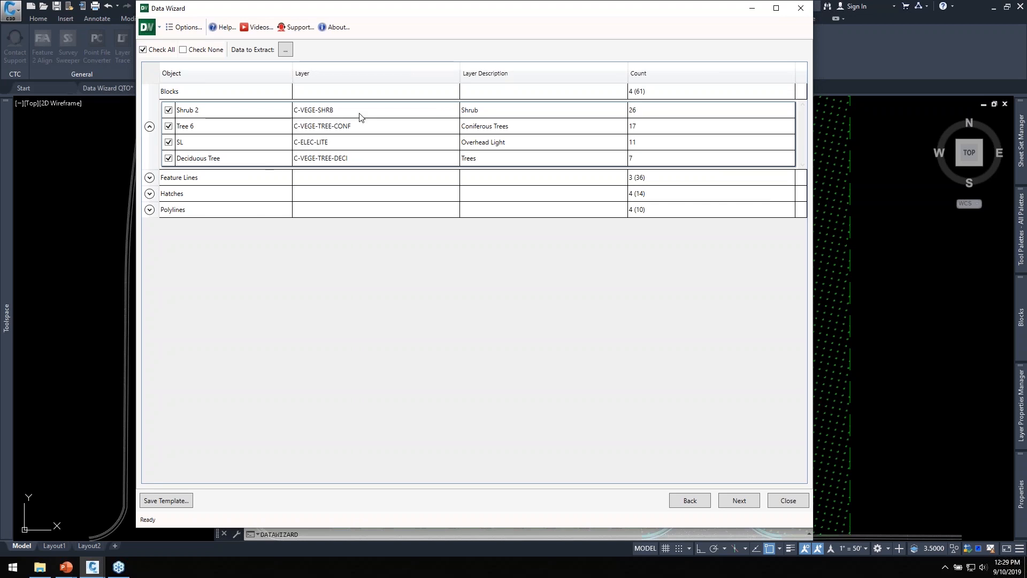
Step: Limit the feature lines to layers matching *CURB-BACK and expand the Feature Lines group in the filtered object list
click(150, 178)
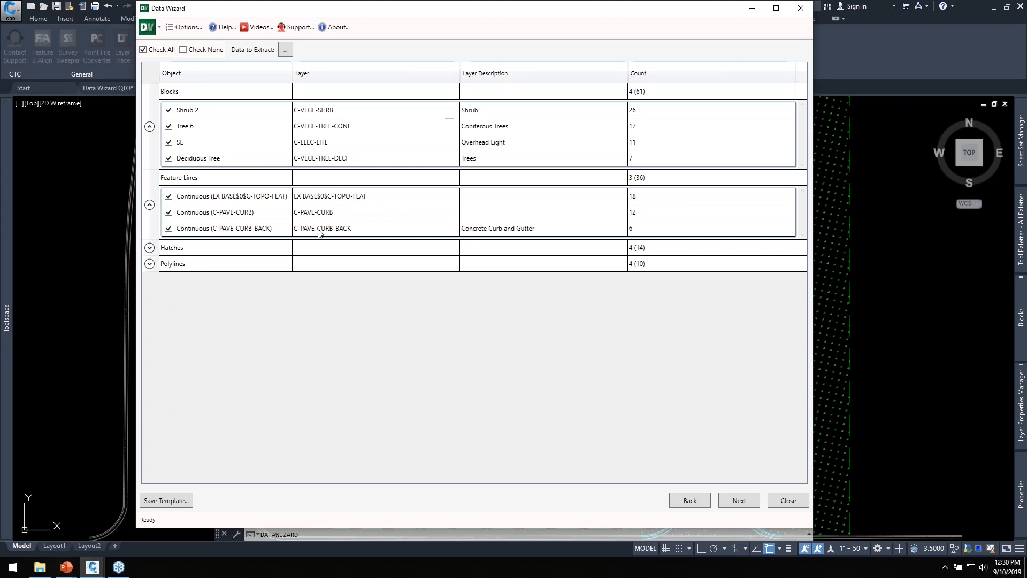
click(696, 506)
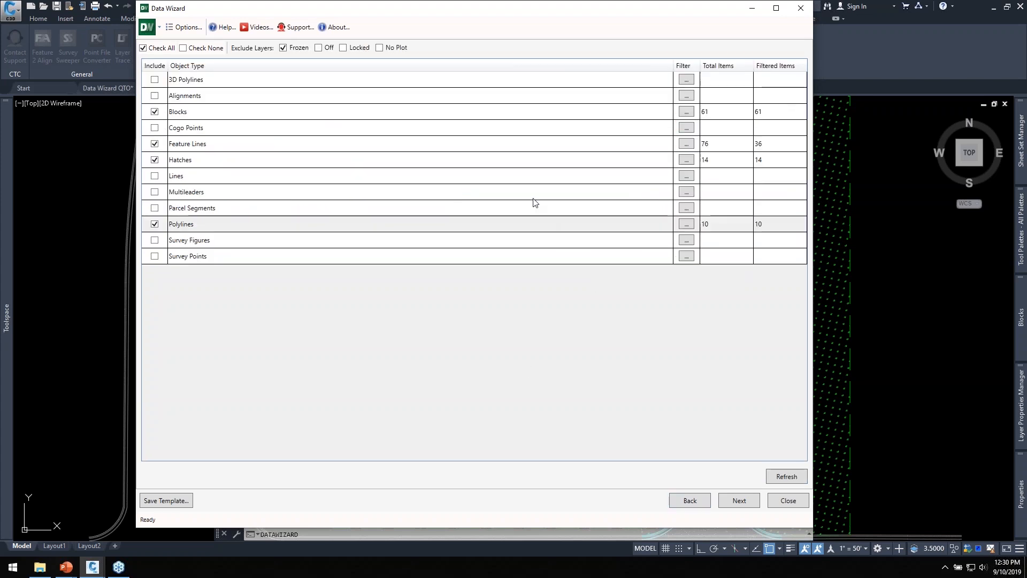
click(686, 144)
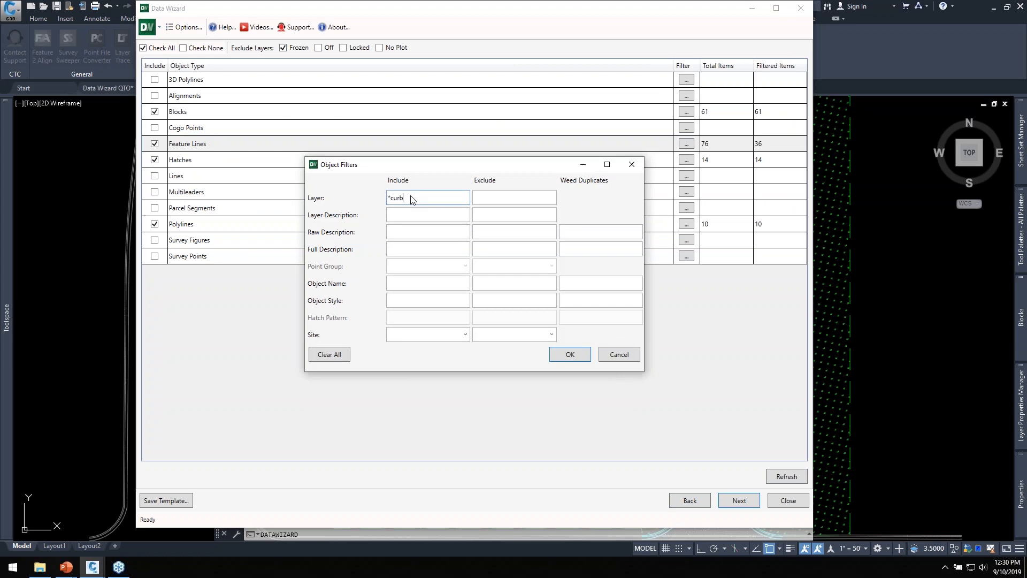
text(*c)
key(BackSpace)
text(CURB-BACK)
click(570, 355)
click(741, 500)
click(149, 107)
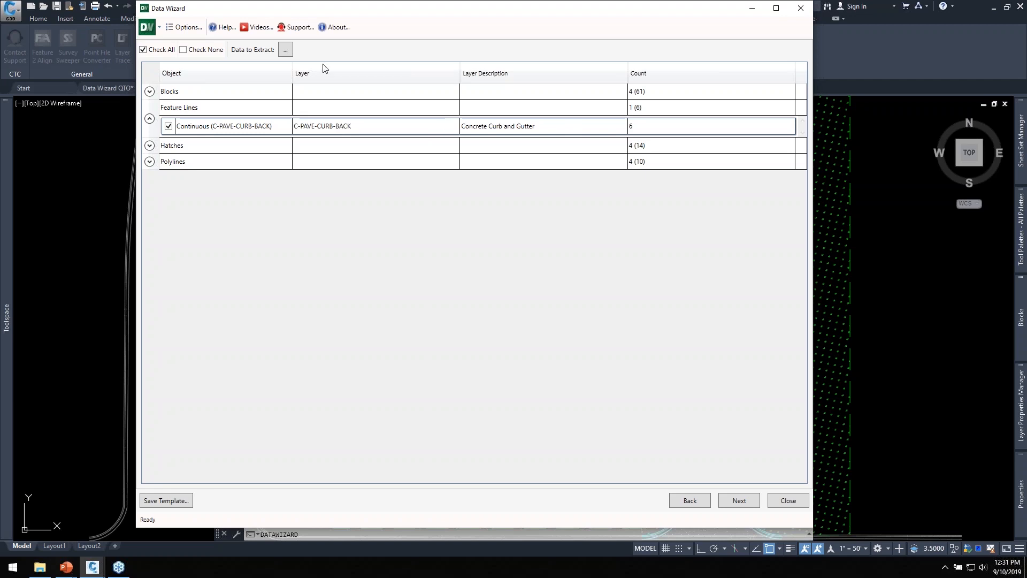
Step: Add 2D Length to the data to extract and expand the Hatches group to review its layers
click(286, 52)
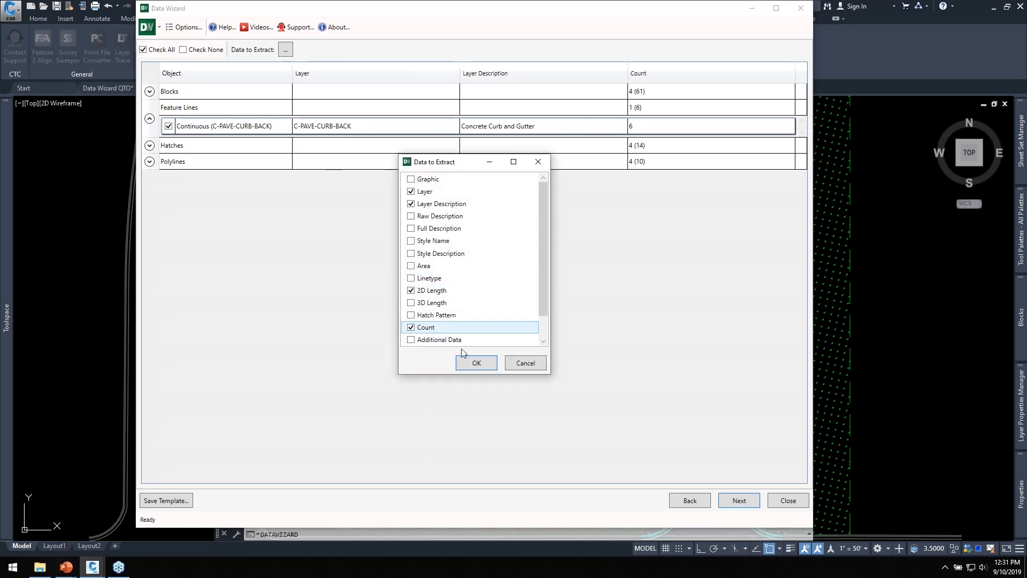
click(476, 363)
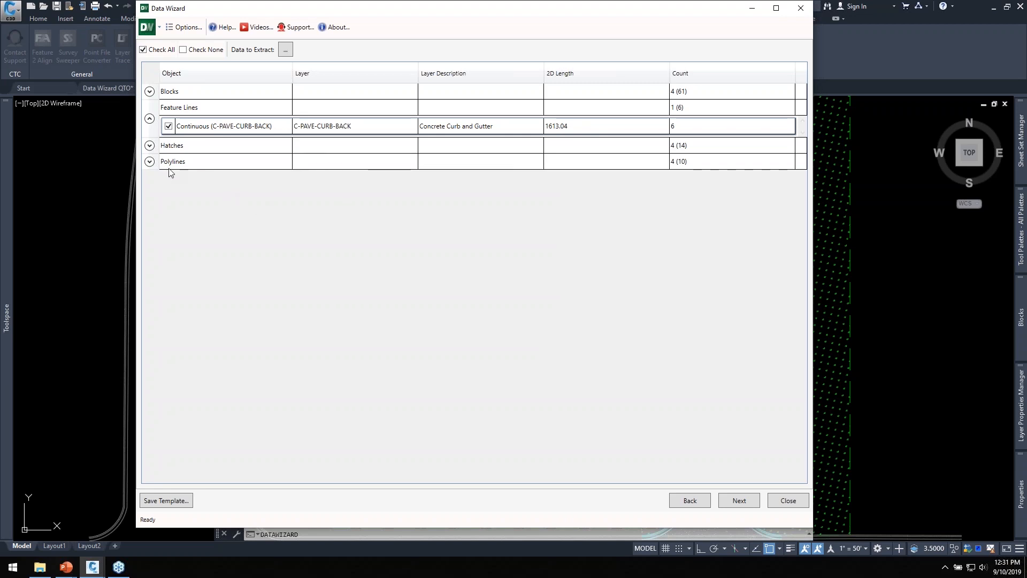
click(150, 145)
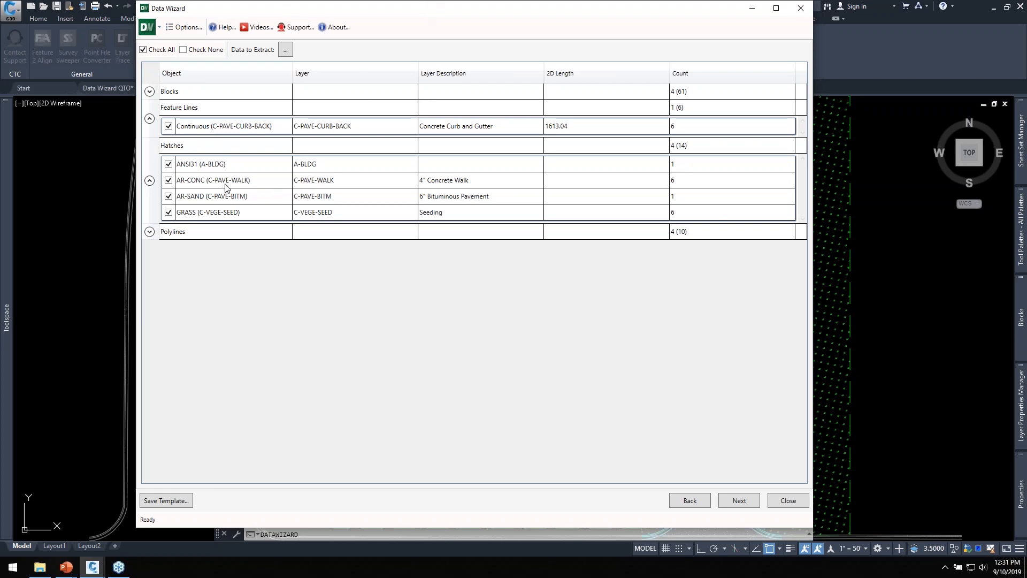
mouse_move(429, 26)
mouse_down()
mouse_move(407, 295)
mouse_move(432, 271)
mouse_up()
drag(498, 272, 577, 120)
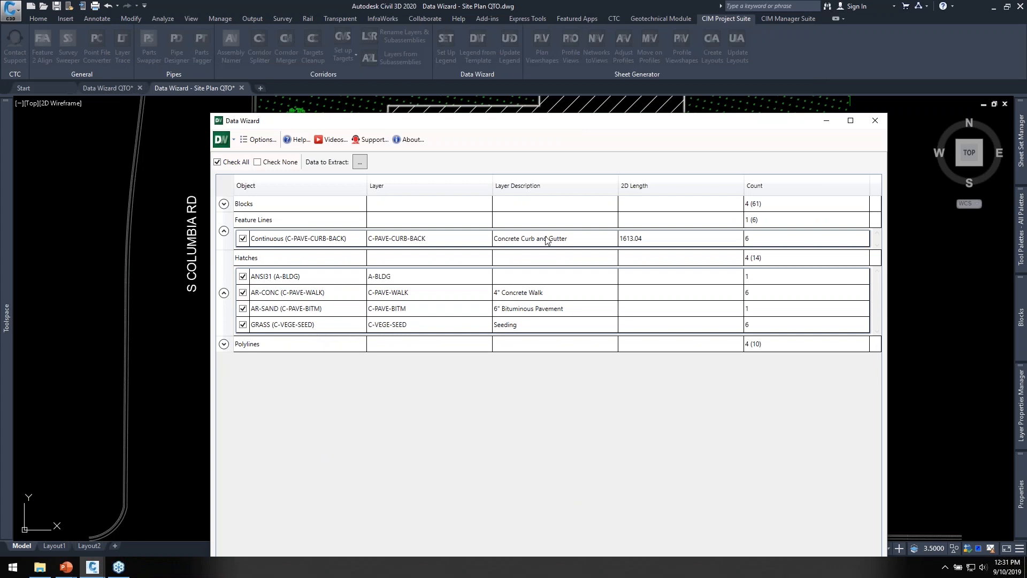
mouse_move(604, 124)
mouse_down()
mouse_move(642, 352)
mouse_move(627, 143)
mouse_move(592, 101)
mouse_move(603, 76)
mouse_up()
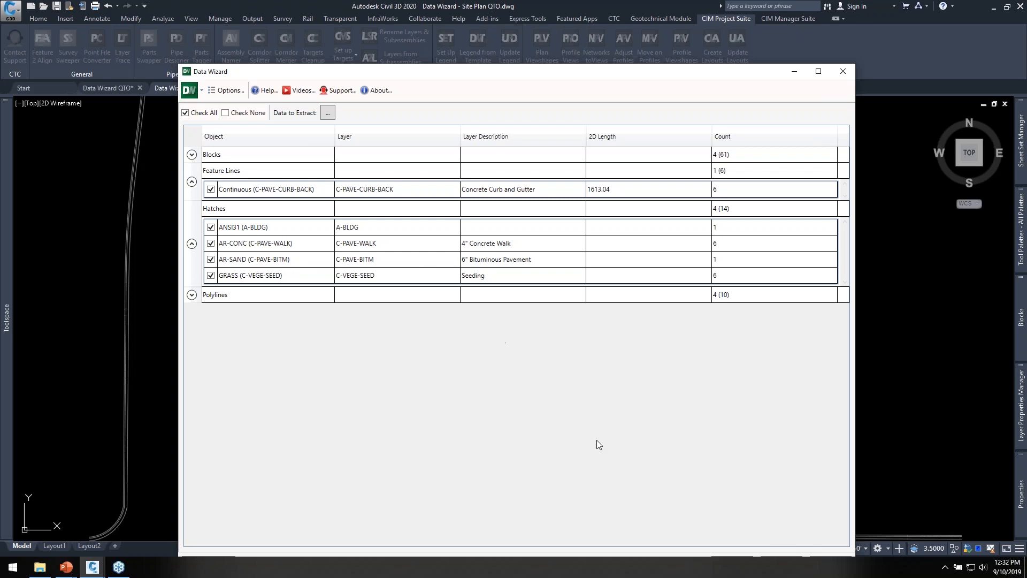
Step: Return to the object types and limit the hatches to layers matching *PAVE*,*VEGE*
drag(613, 78, 613, 102)
click(736, 532)
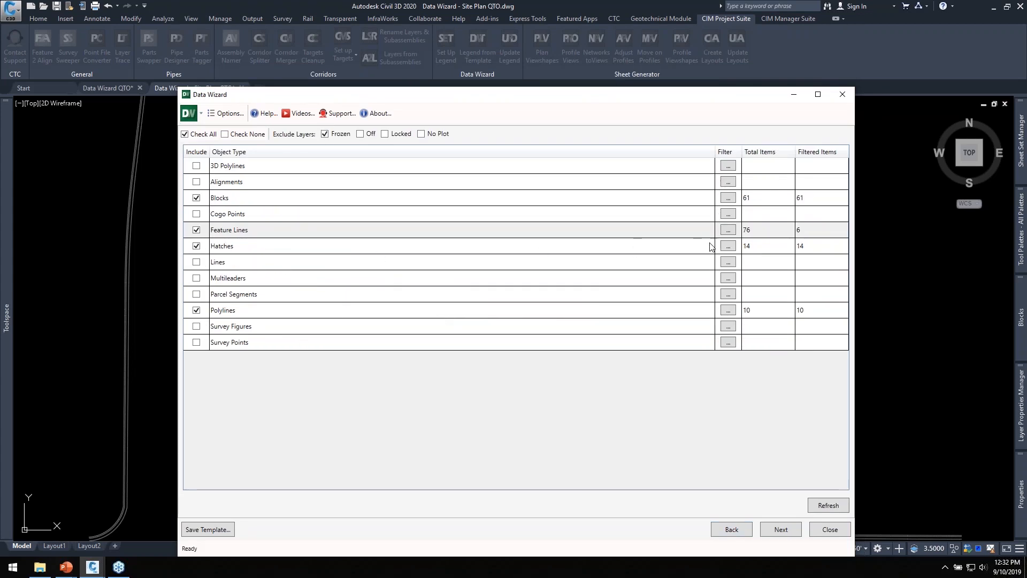
click(728, 245)
click(444, 258)
text(*PAVE*,*VEGE*)
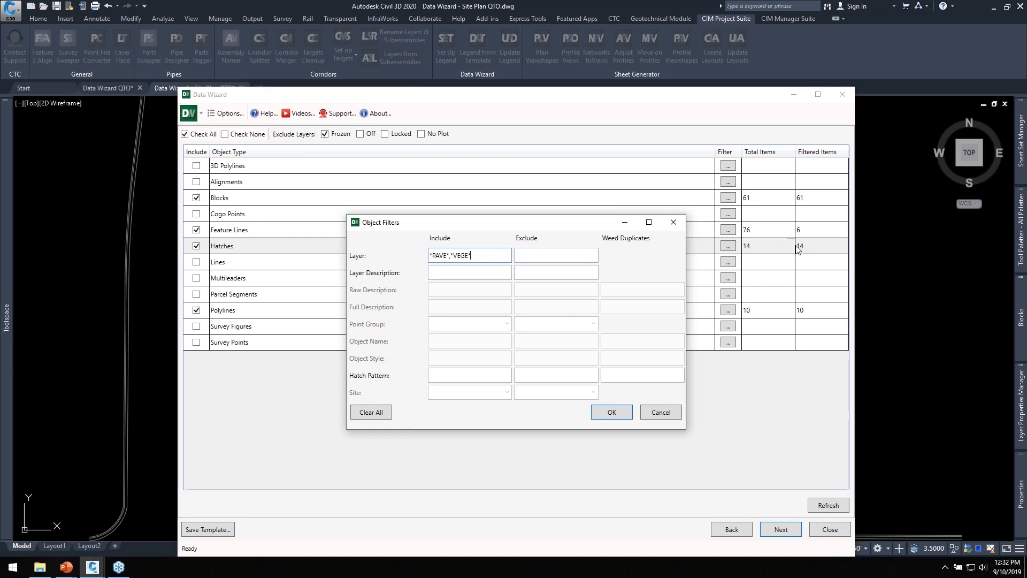
click(615, 413)
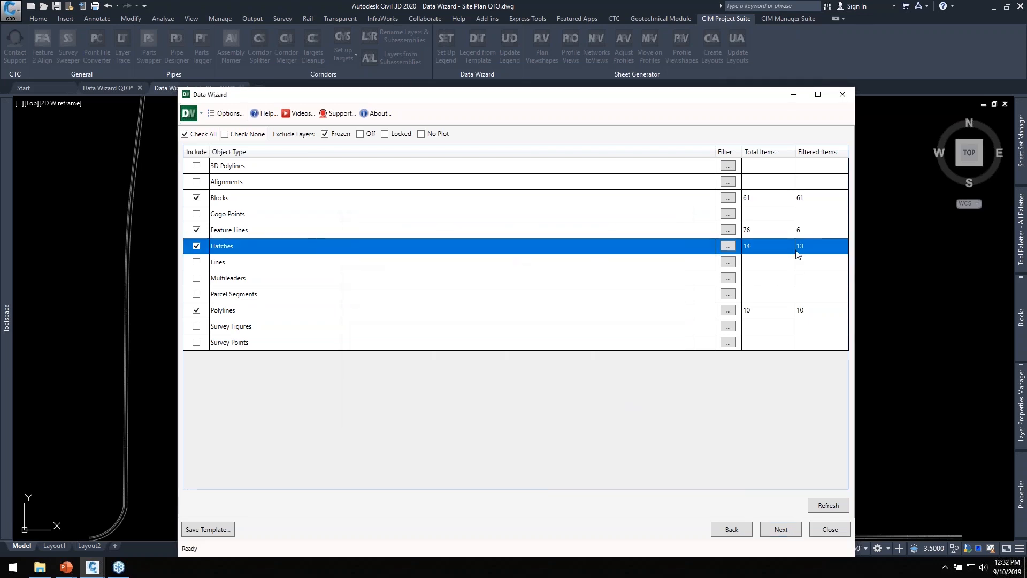
Step: Proceed to the list of filtered objects and expand its Hatches group
drag(599, 99, 620, 326)
drag(516, 328, 502, 80)
click(779, 512)
click(191, 190)
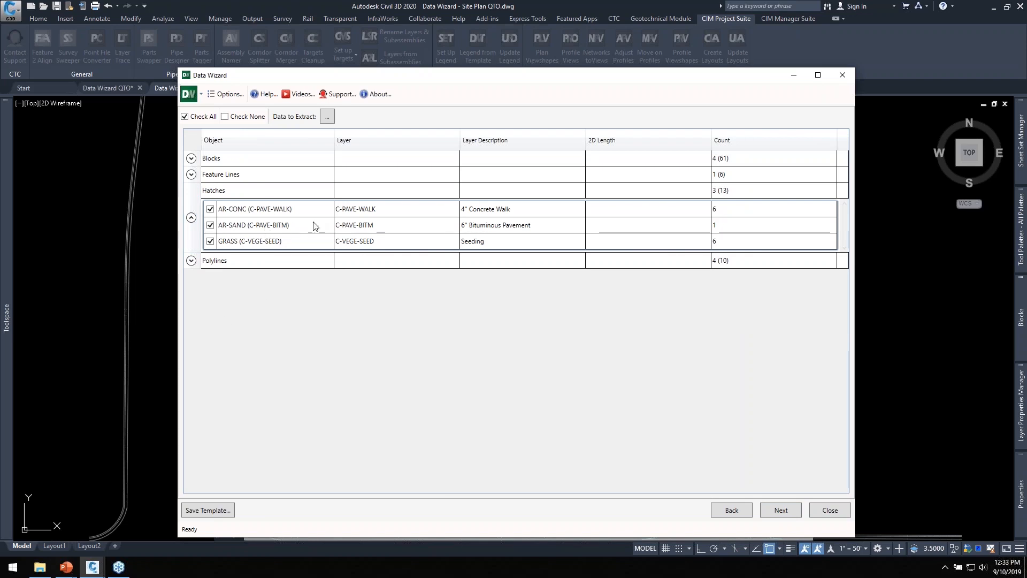
click(211, 211)
click(211, 209)
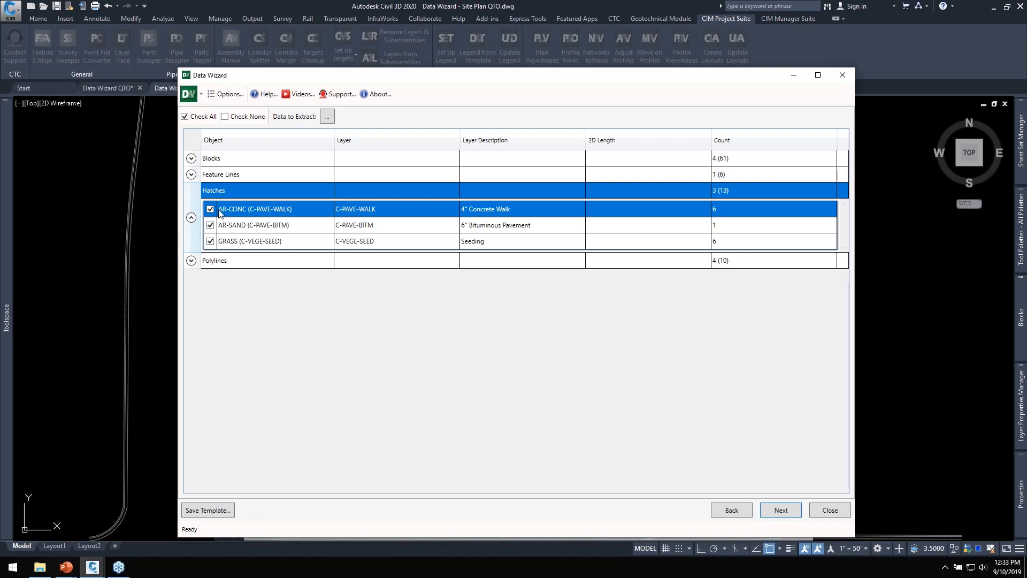
click(210, 241)
click(211, 241)
Step: Add Area to the data to extract and expand the Polylines group to compare its areas with the hatches
click(326, 116)
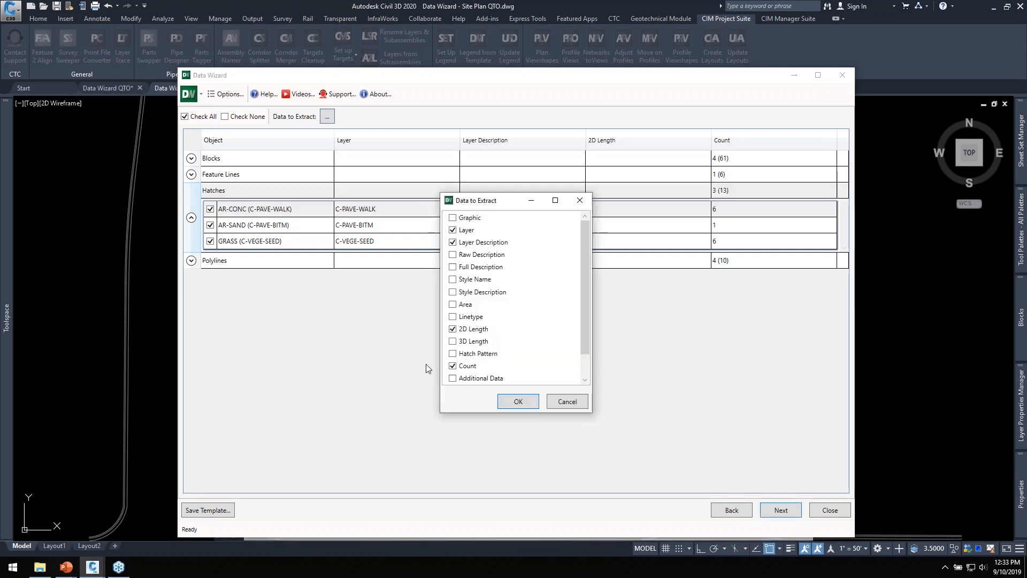
click(453, 304)
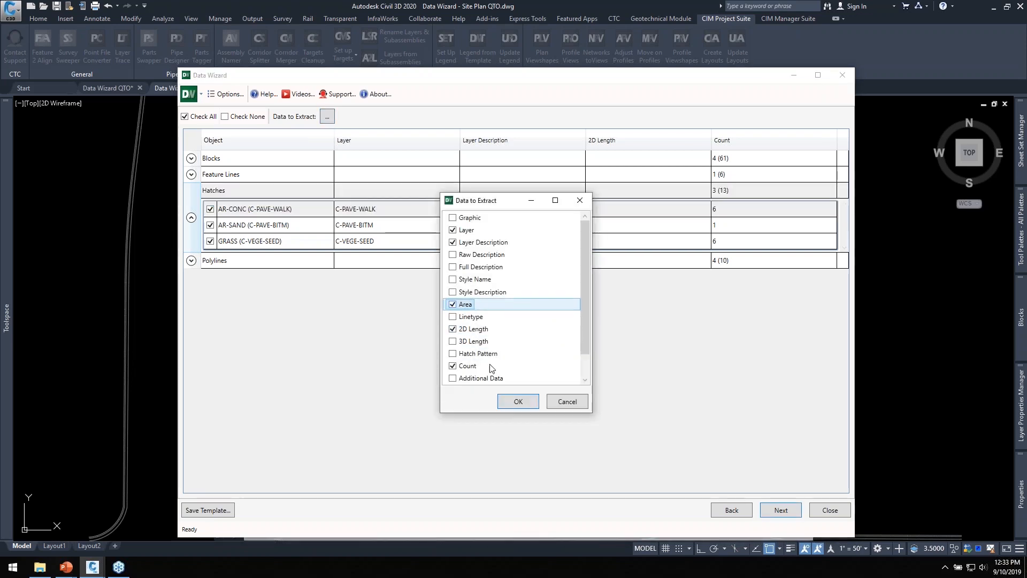
click(515, 400)
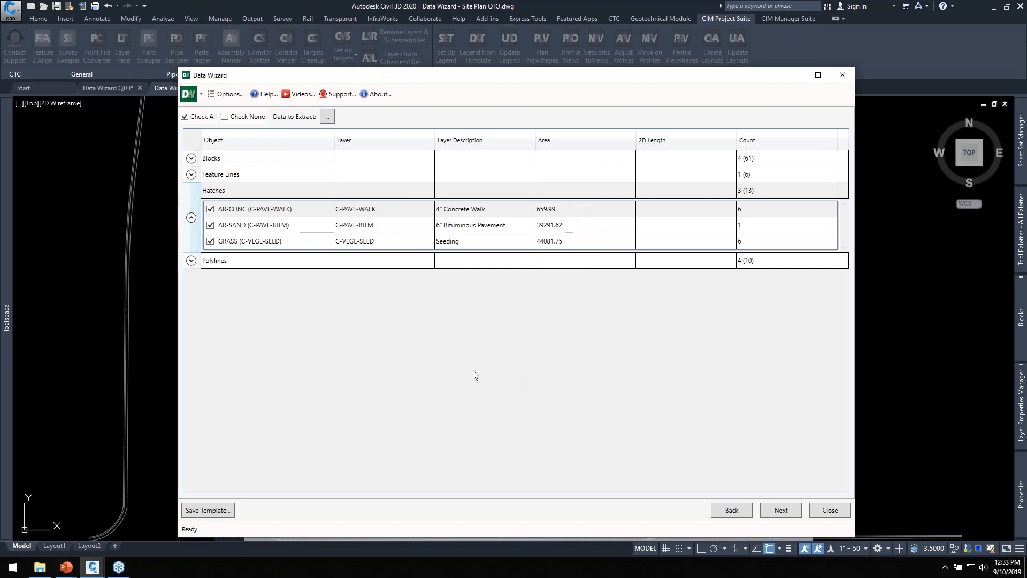
click(191, 260)
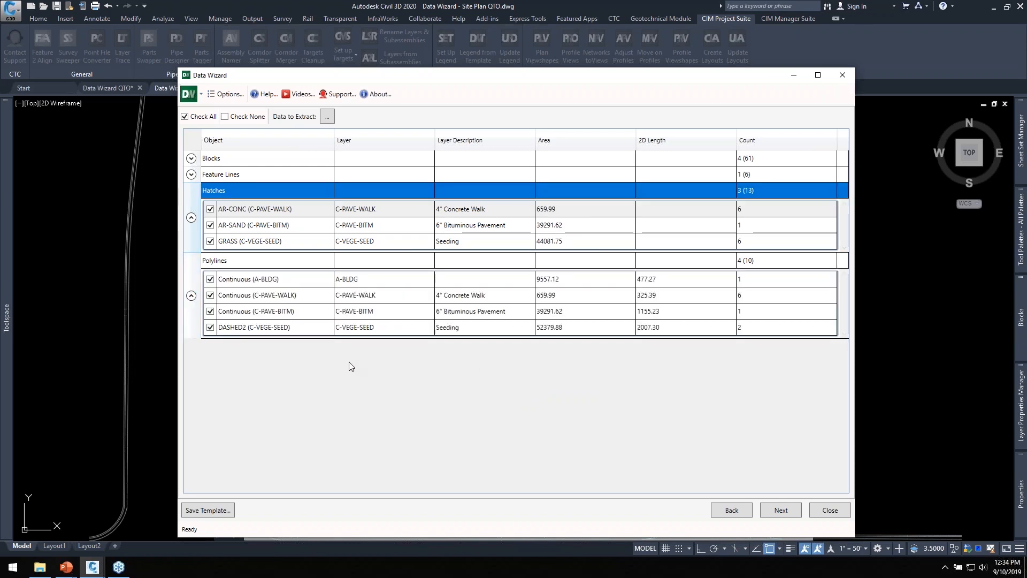
mouse_move(500, 78)
mouse_down()
mouse_move(528, 48)
mouse_move(522, 58)
mouse_up()
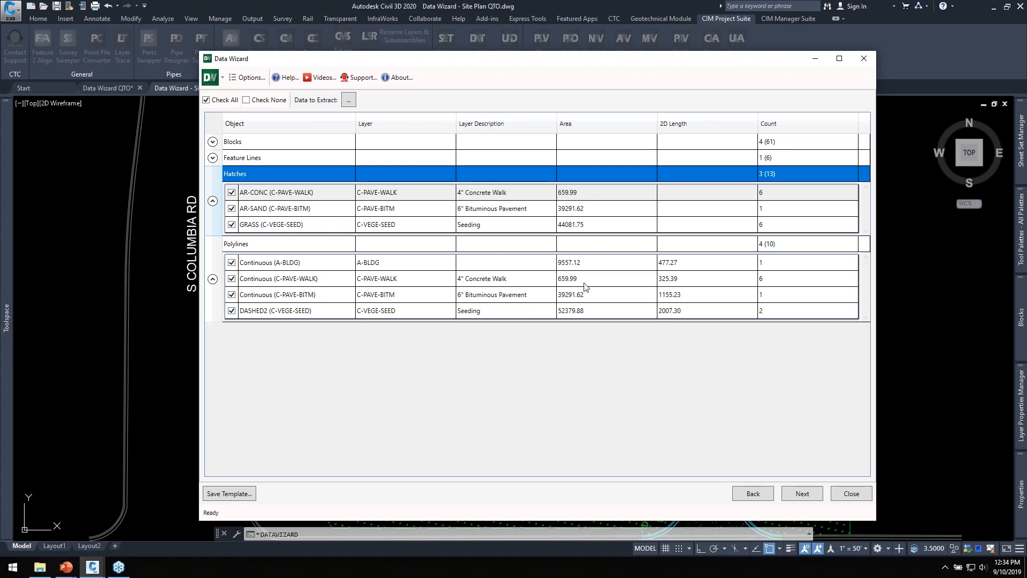
Step: Exclude Polylines from the object types and expand the Hatches, Feature Lines and Blocks groups in the filtered object list
click(754, 495)
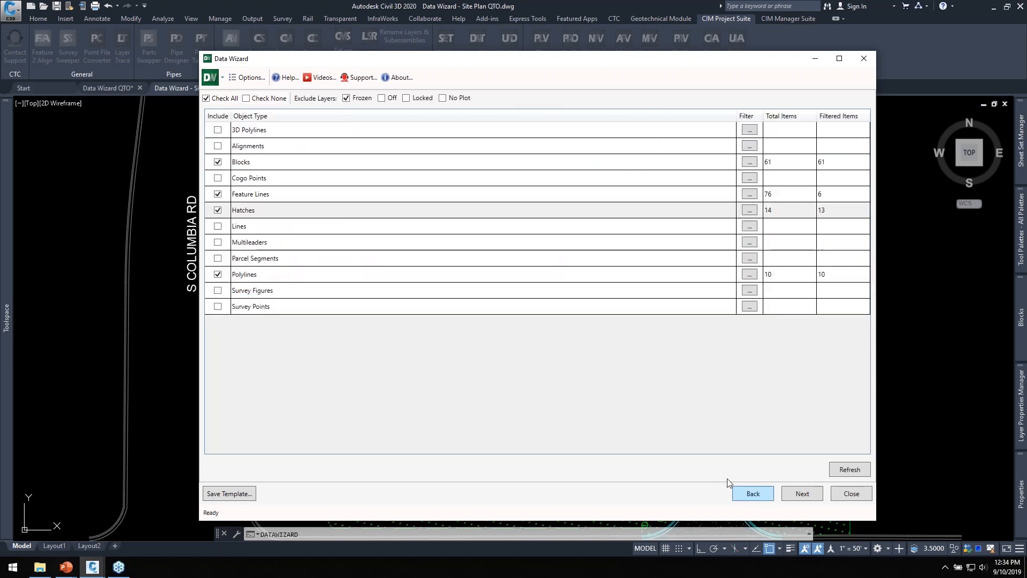
click(219, 275)
click(802, 493)
click(213, 174)
click(213, 157)
click(213, 141)
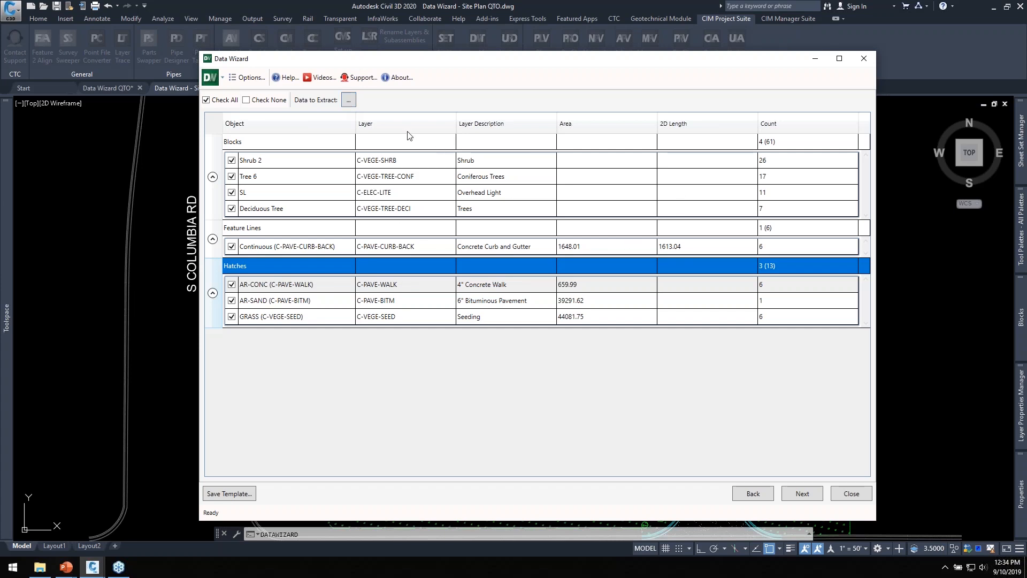
Step: Remove Layer from the data to extract, keeping Layer Description, Area, 2D Length and Count
click(348, 100)
click(490, 215)
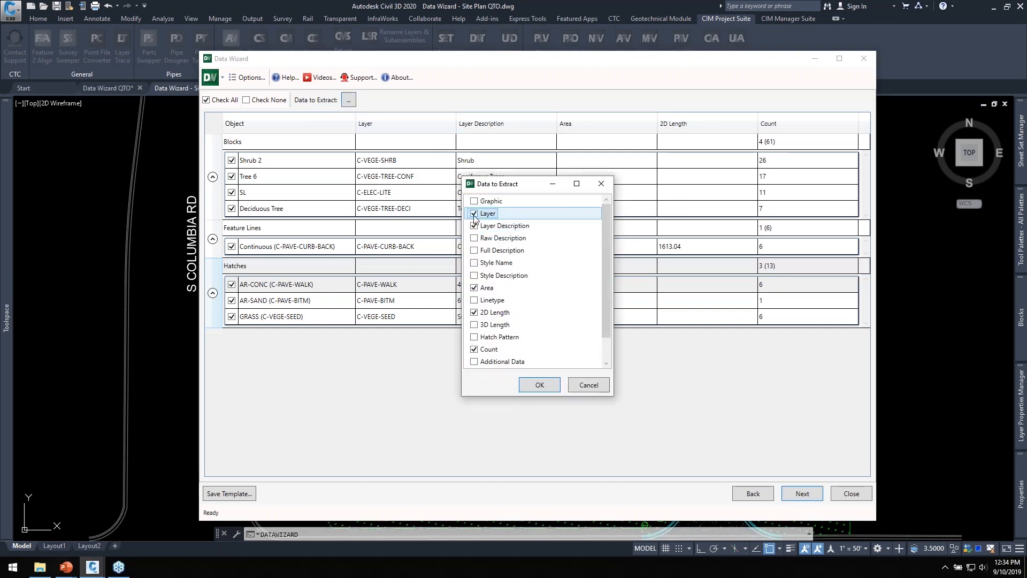
drag(529, 187, 732, 142)
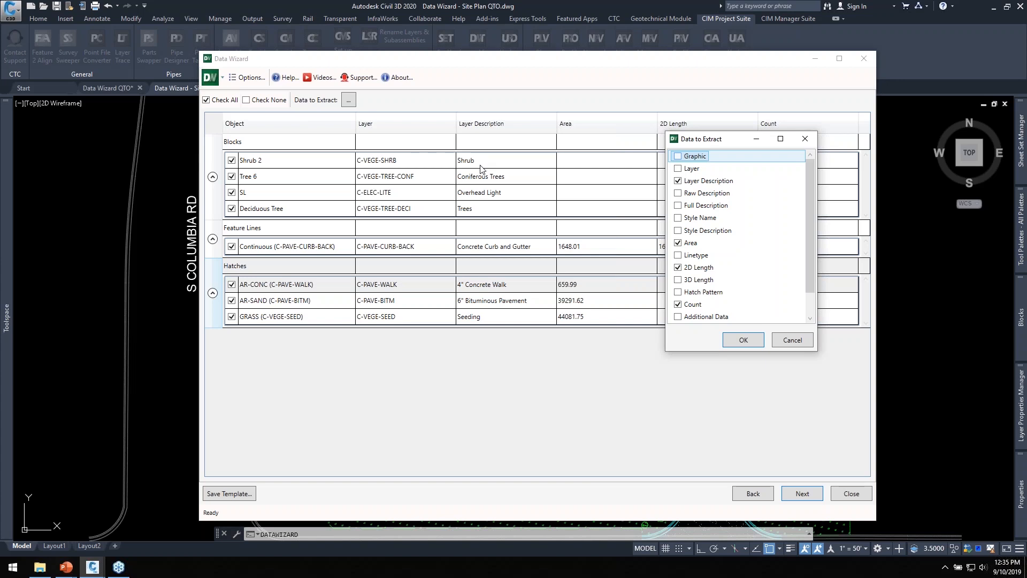
drag(730, 139, 640, 102)
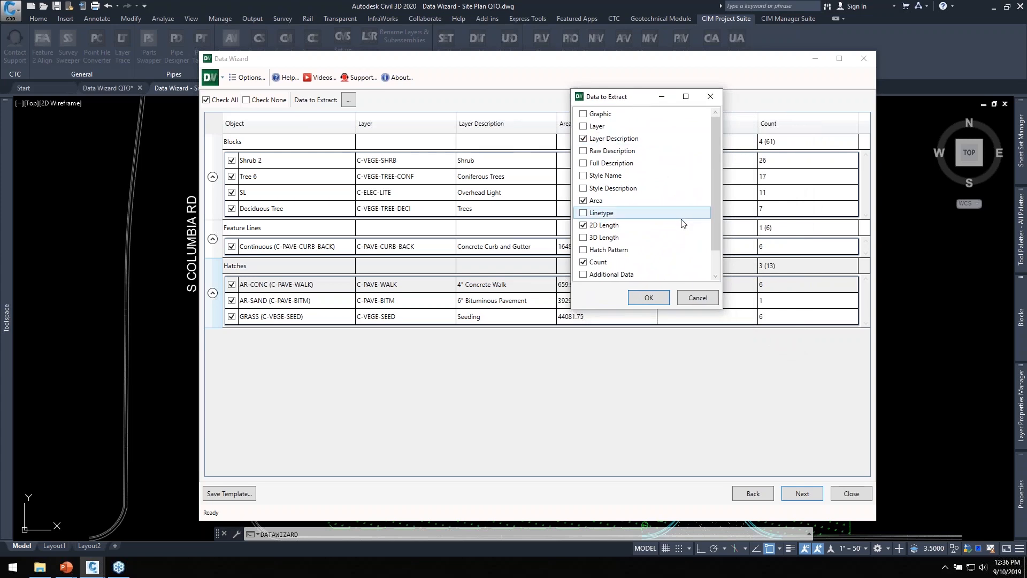
click(648, 298)
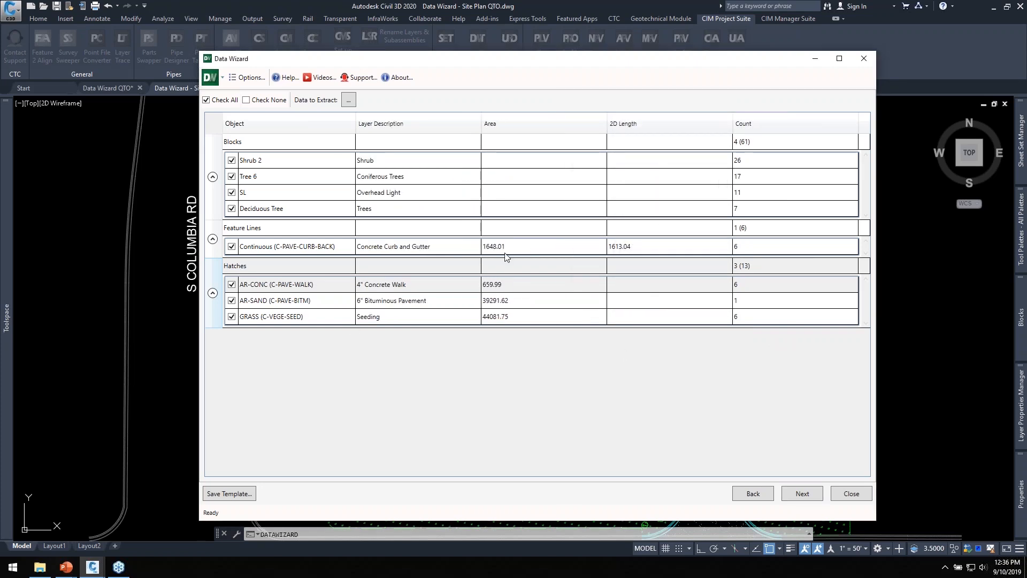
Step: Proceed to the output settings and leave the legend title out of the export
click(797, 492)
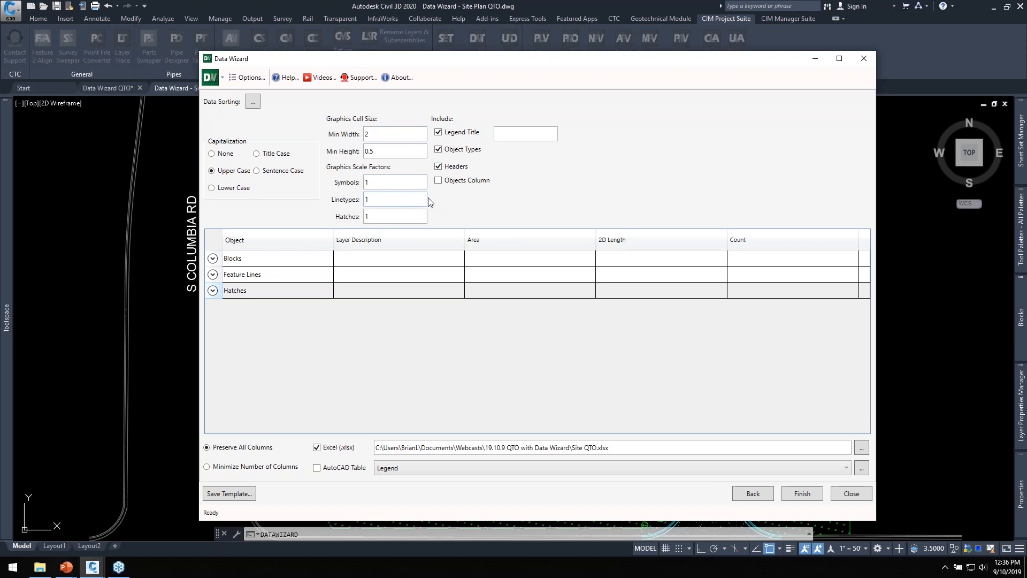
drag(541, 62, 526, 43)
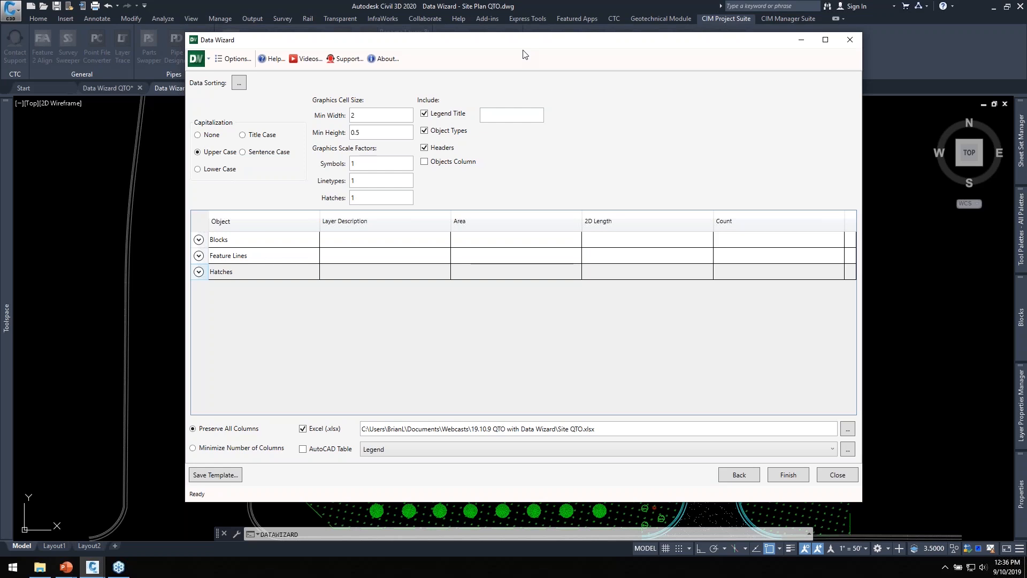
drag(533, 47, 517, 39)
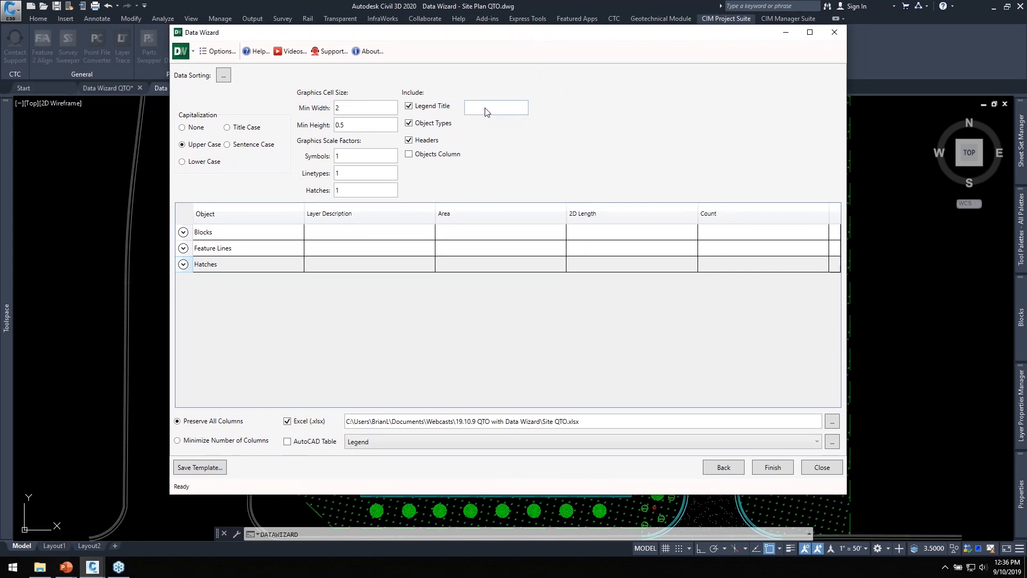
click(429, 107)
Step: Expand the object groups to review their names and exclude the Objects Column from the output
click(183, 232)
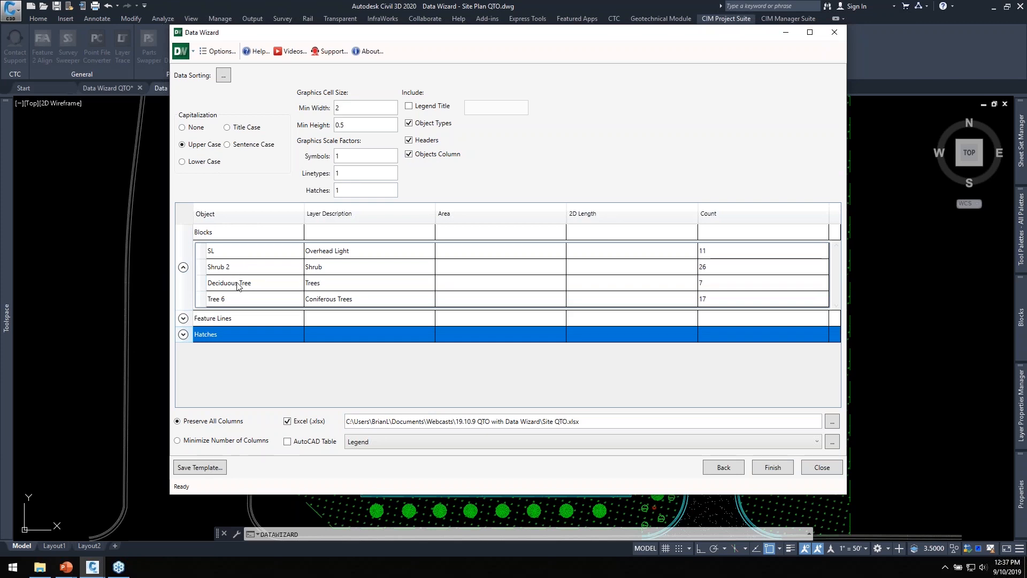
click(183, 319)
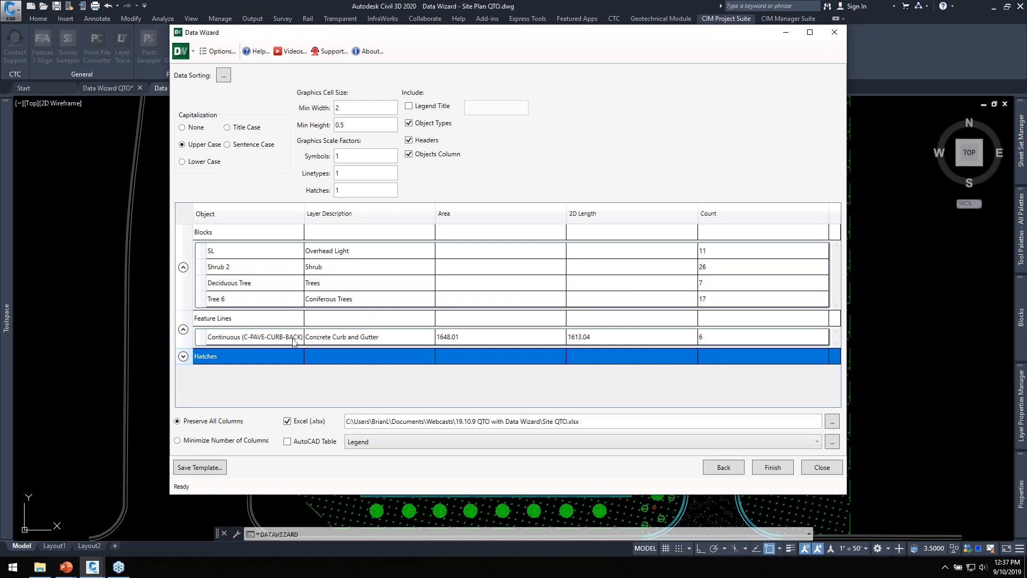
click(183, 331)
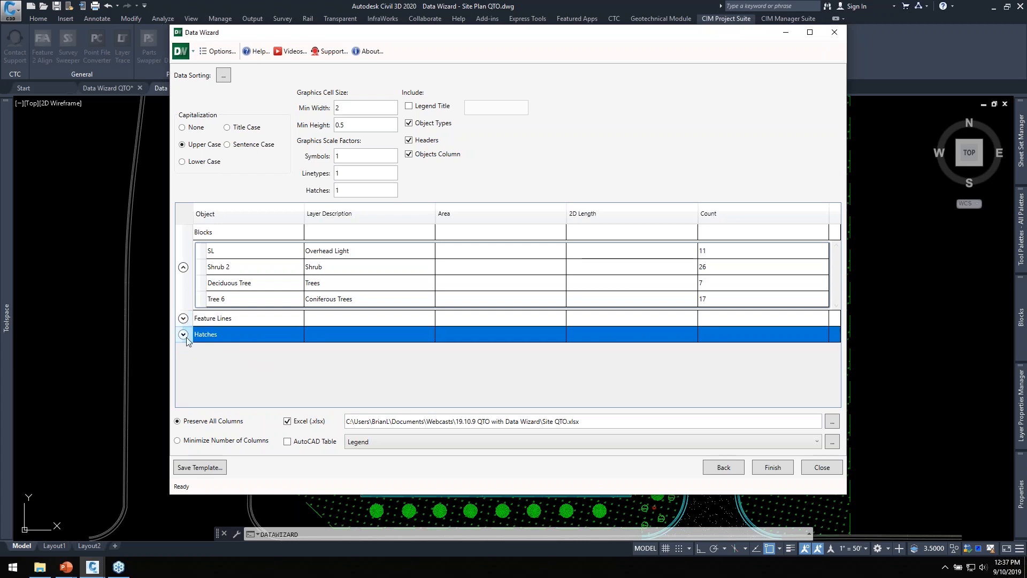
click(183, 334)
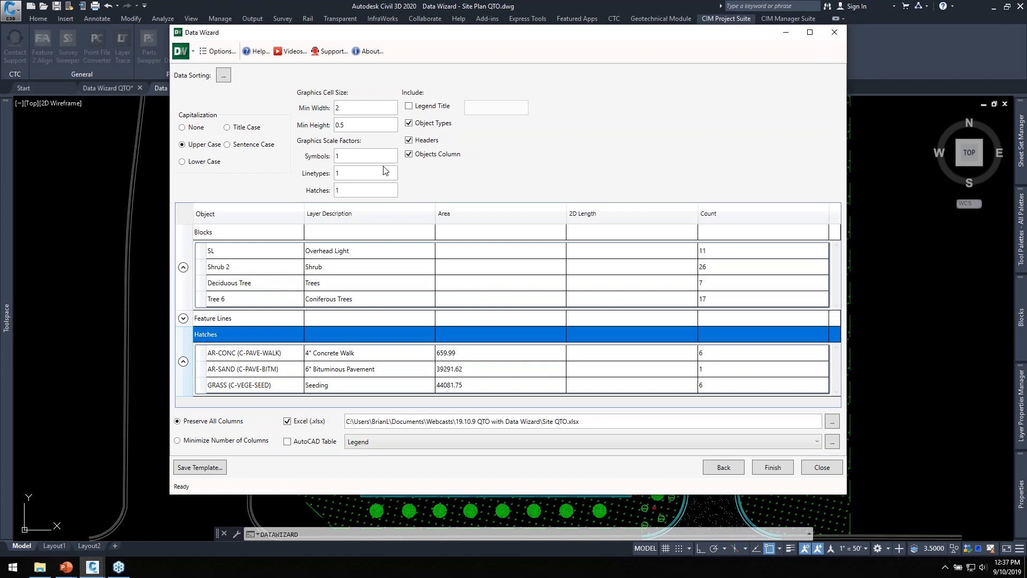
click(411, 155)
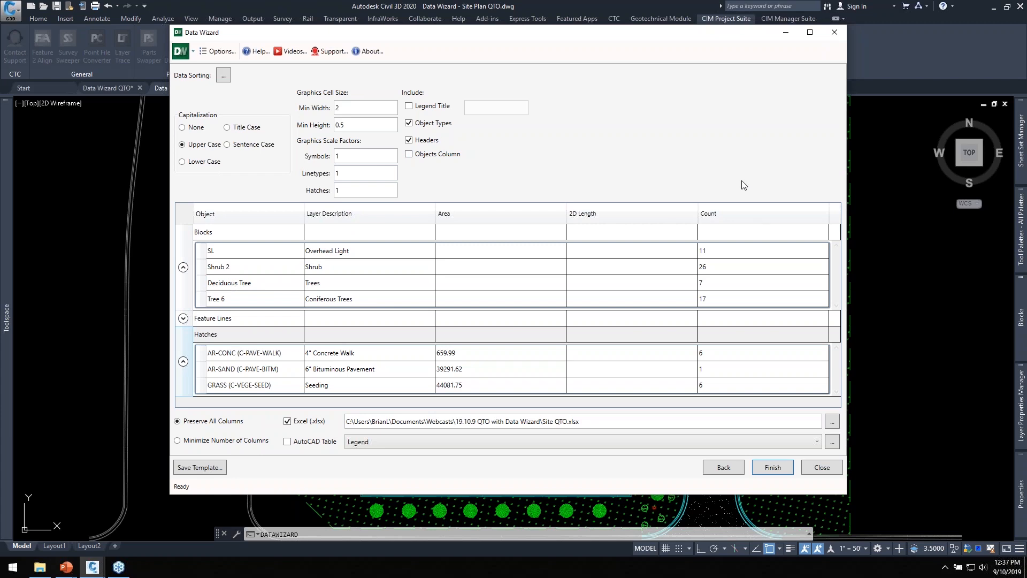
Step: Reorder the columns after Layer Description to Count, 2D Length, Area and export the quantities to Site QTO.xlsx
drag(745, 216, 471, 214)
drag(714, 217, 595, 216)
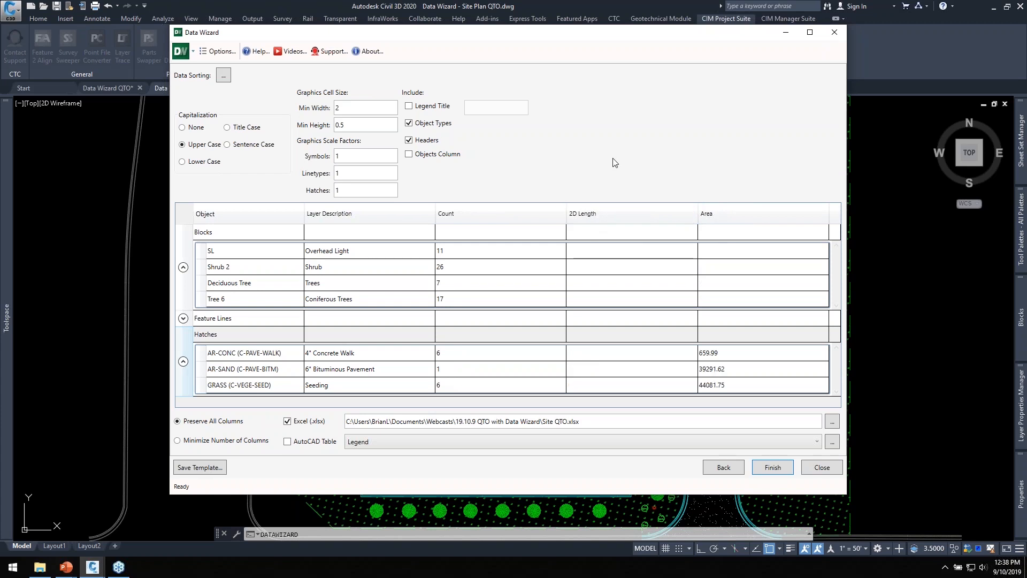
click(183, 319)
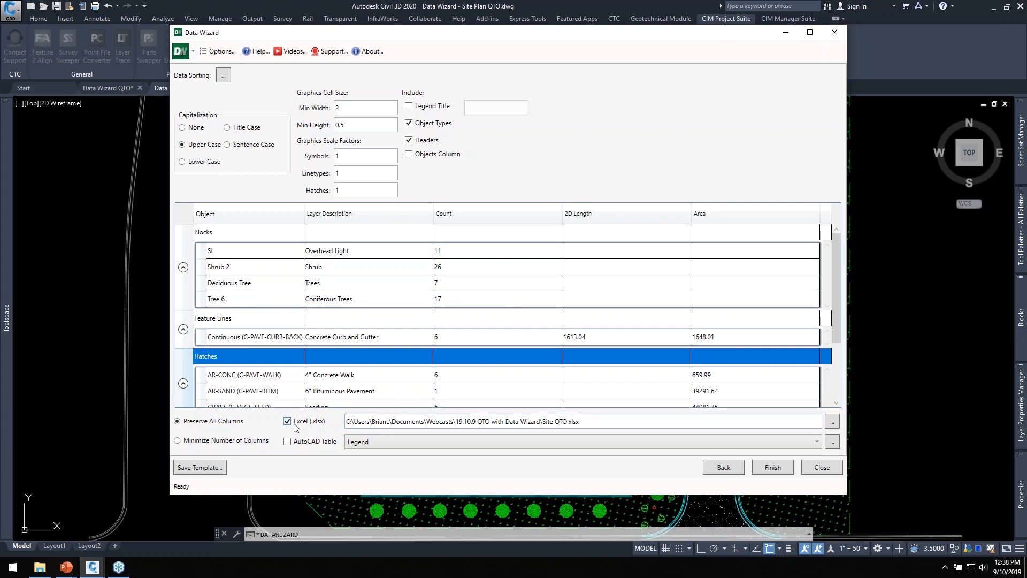
click(772, 469)
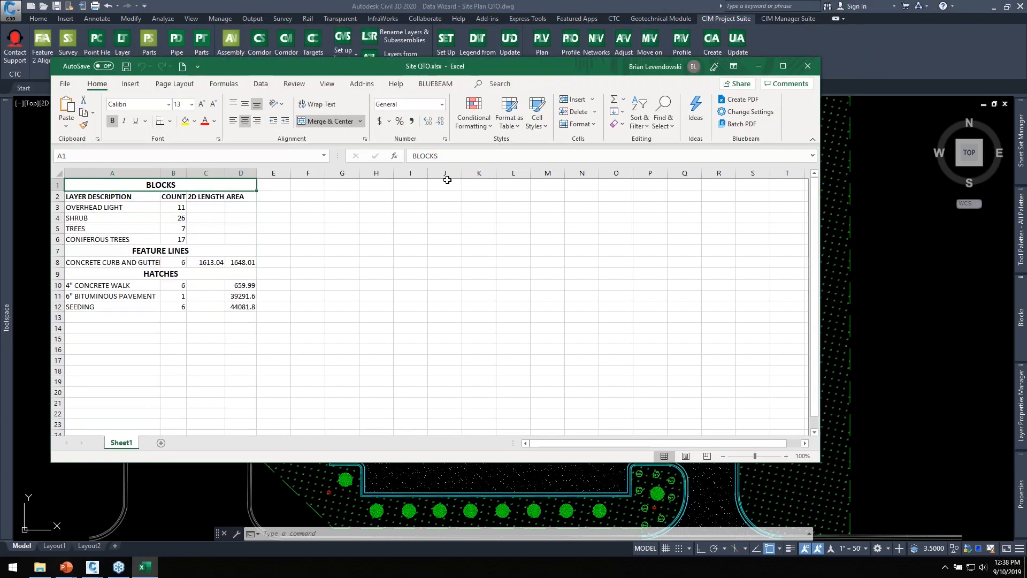
Step: Enlarge the Excel window and widen the Layer Description, Count and 2D Length columns to read the exported quantities
drag(499, 65, 564, 46)
drag(884, 443, 908, 491)
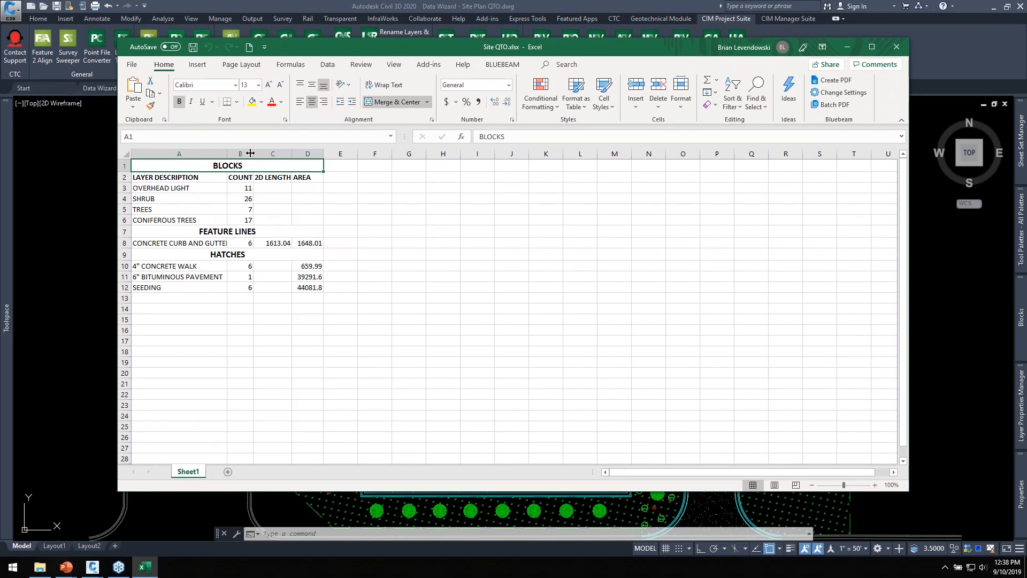
drag(251, 154, 271, 154)
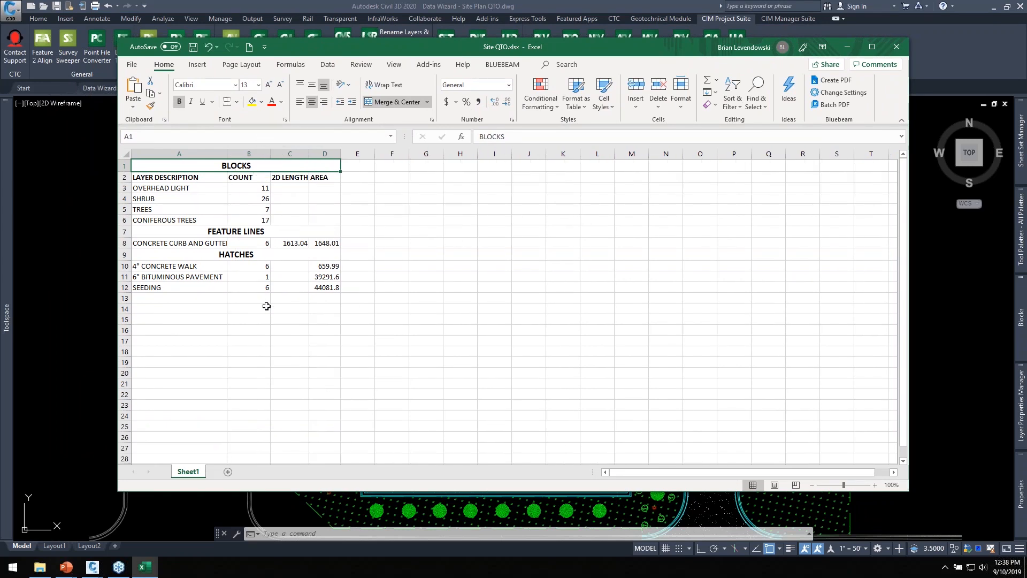
drag(252, 266, 253, 287)
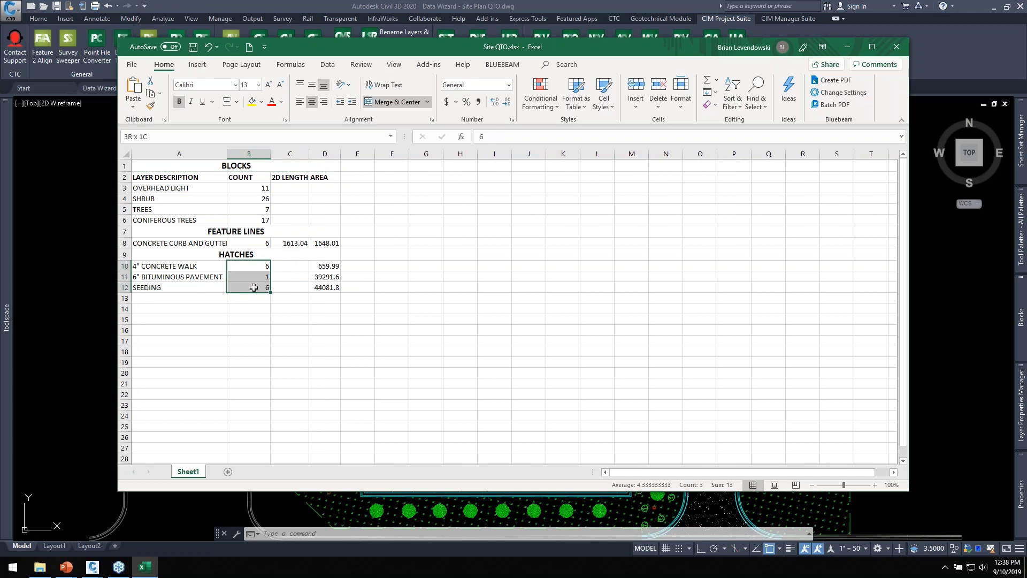
click(249, 244)
drag(227, 154, 245, 154)
click(349, 243)
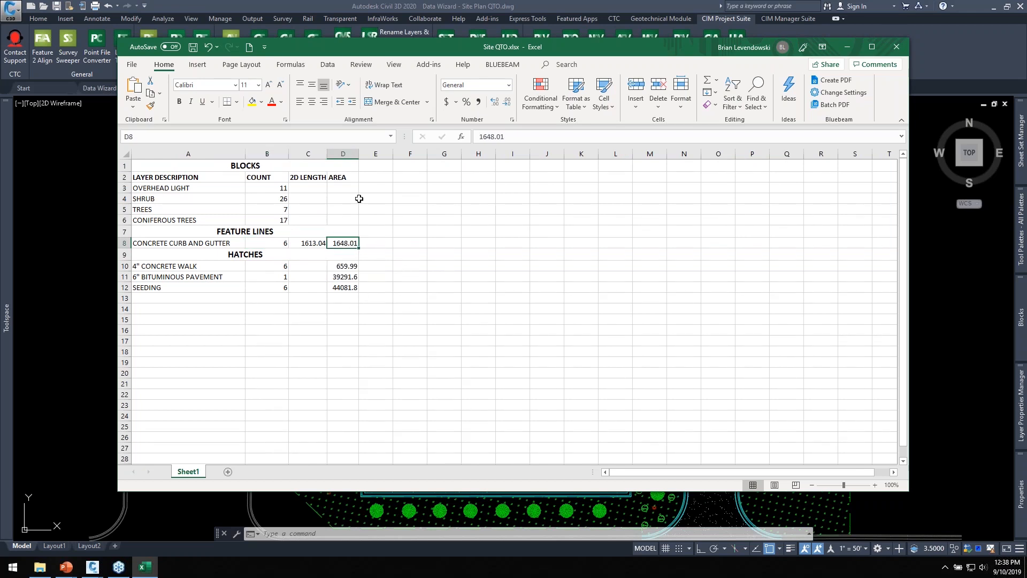
drag(329, 152, 342, 154)
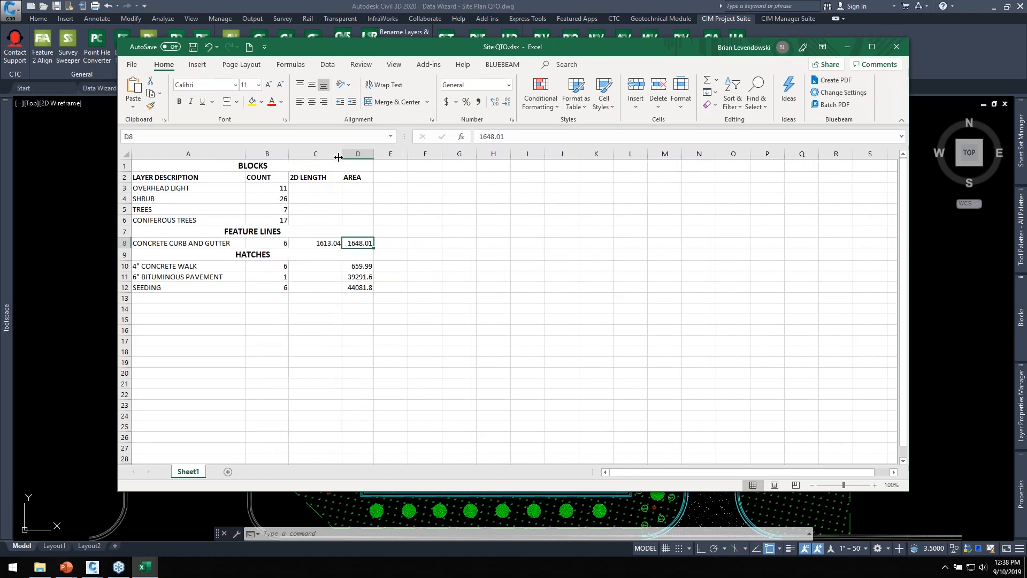
Step: Examine the Blocks and Feature Lines headings and the column header row in the exported sheet
click(260, 164)
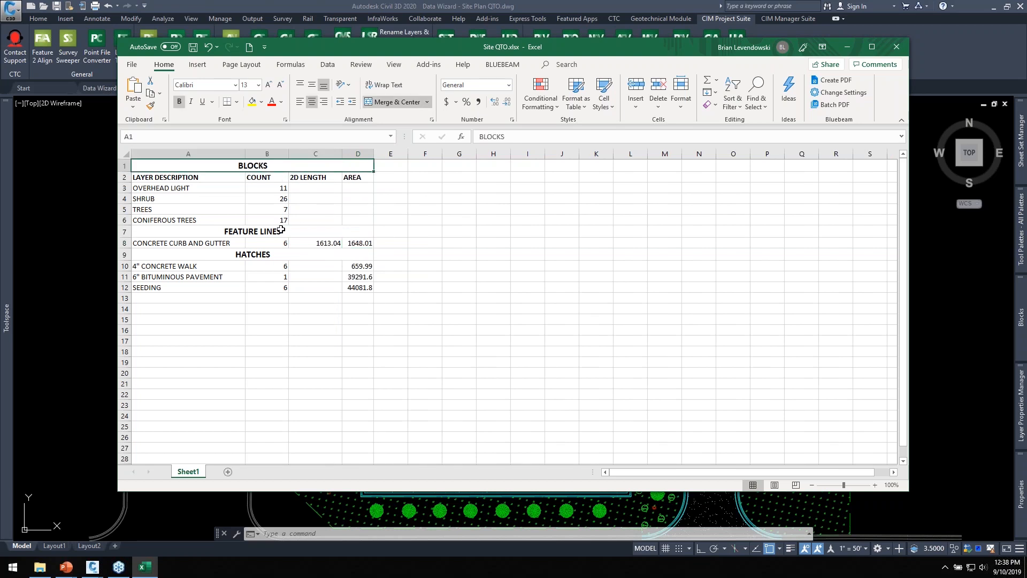
click(236, 232)
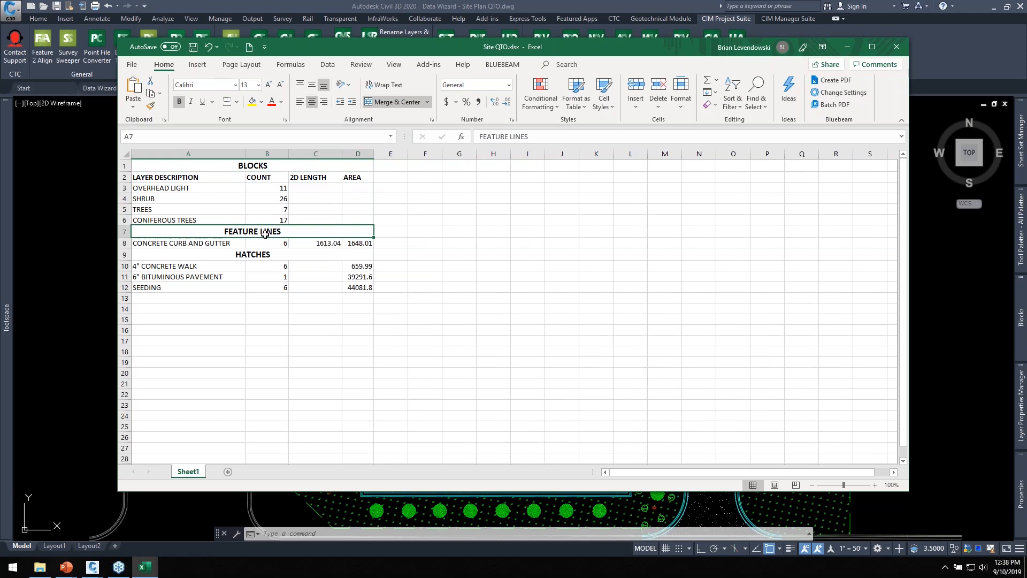
drag(211, 177, 353, 180)
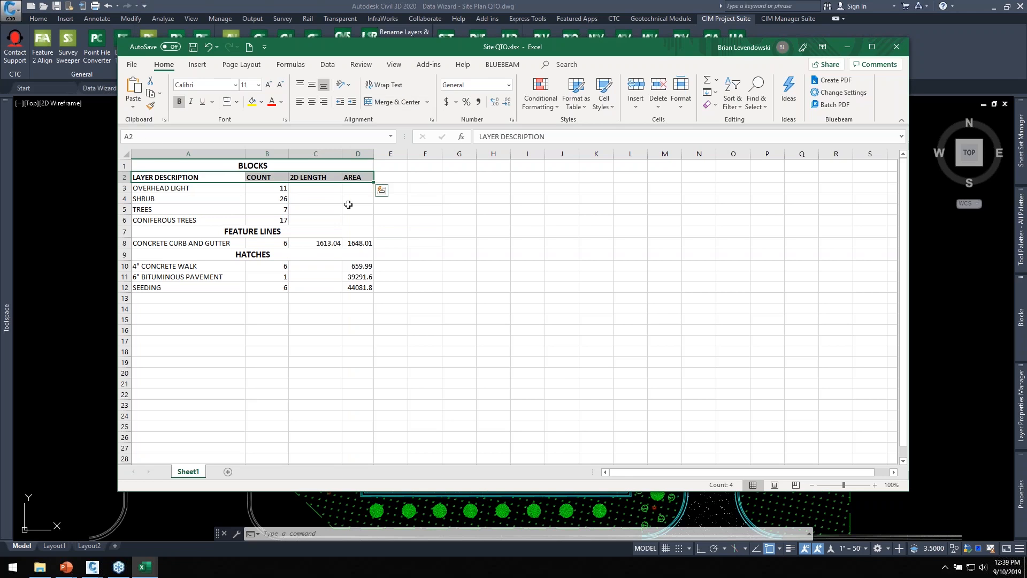
click(267, 321)
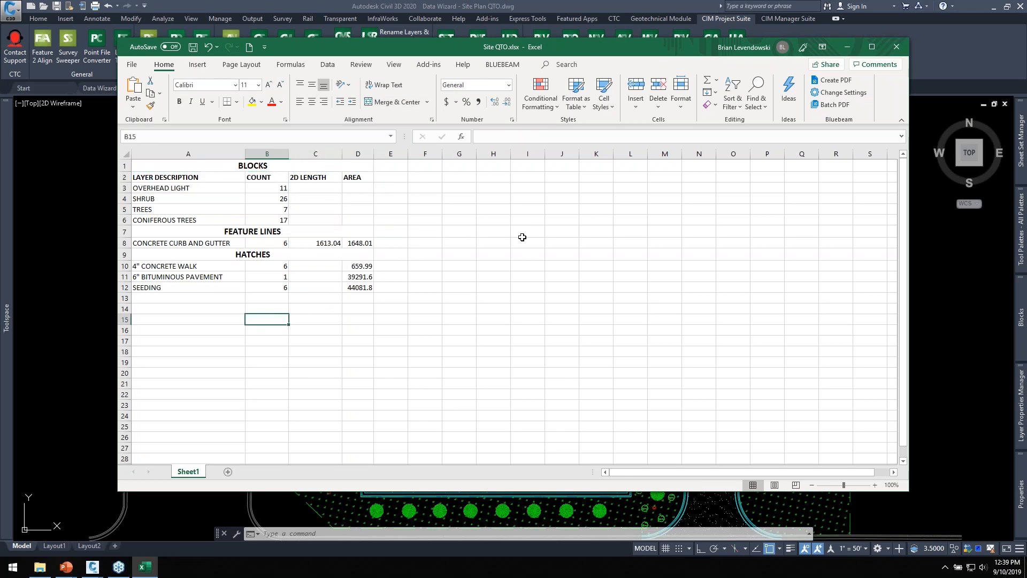
Step: Close the Site QTO.xlsx workbook without saving the changes and return to the site plan drawing
drag(638, 44, 628, 24)
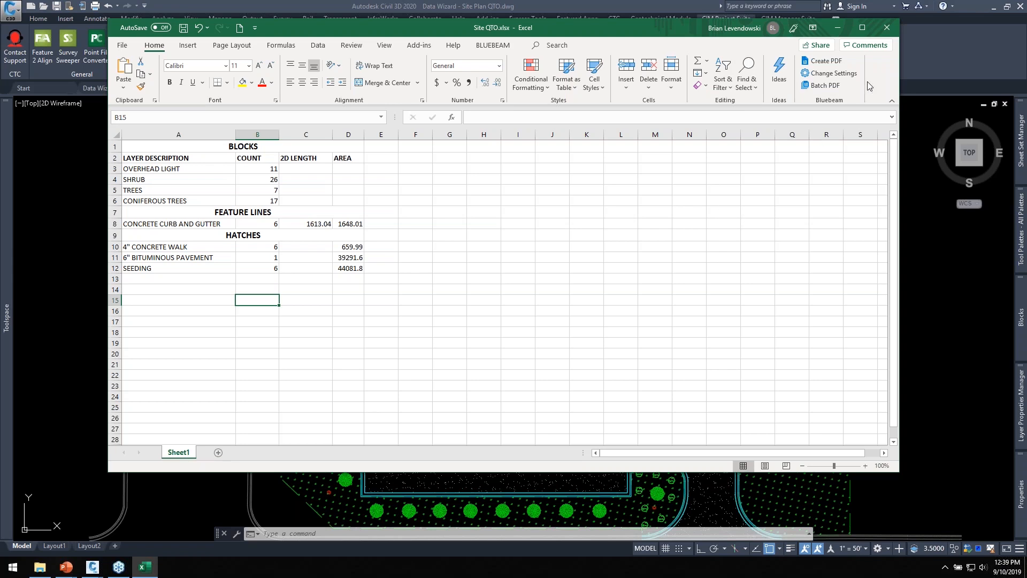
click(885, 27)
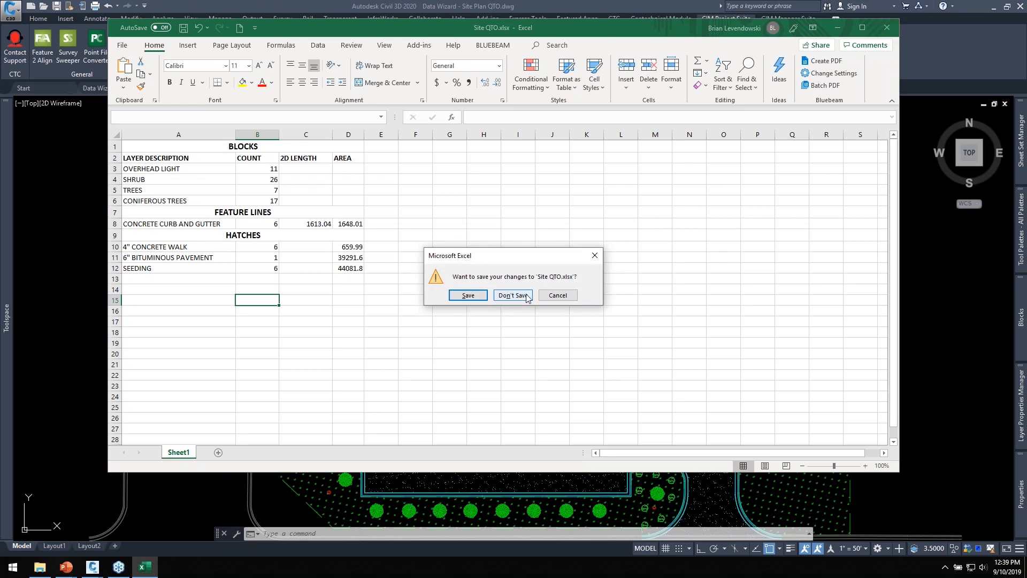
click(514, 295)
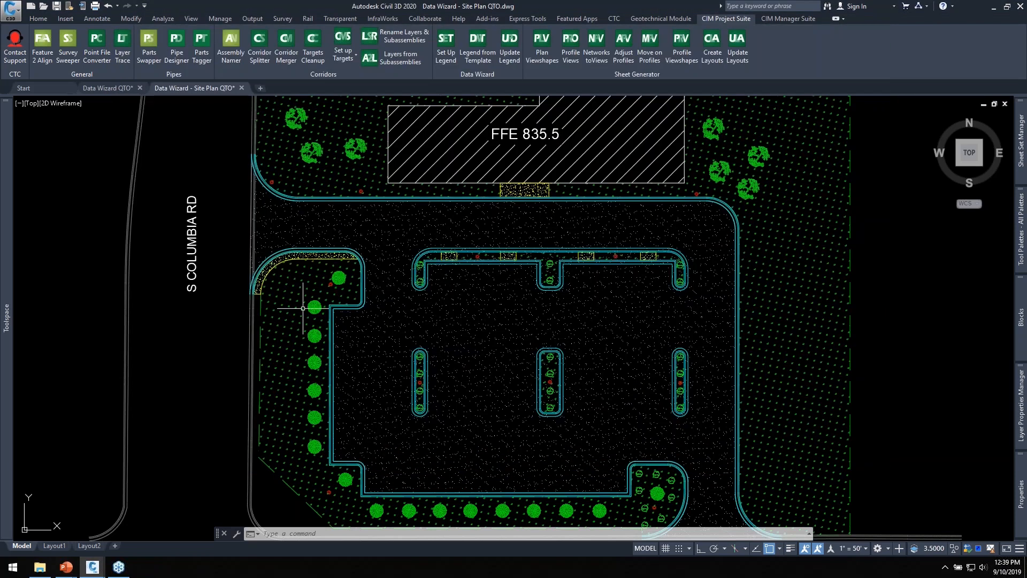
key(alt+Tab)
key(Tab)
key(Tab)
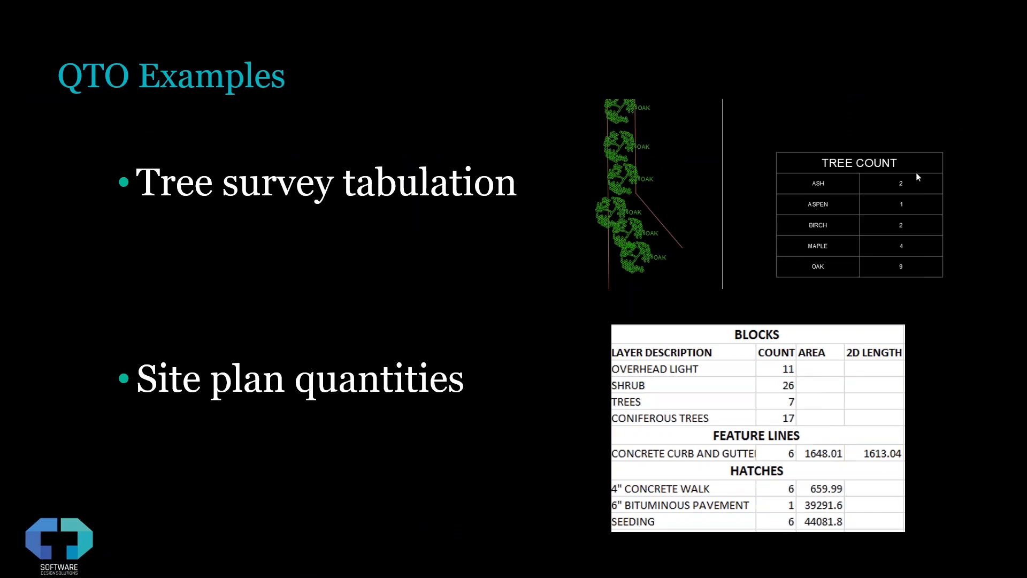
key(Right)
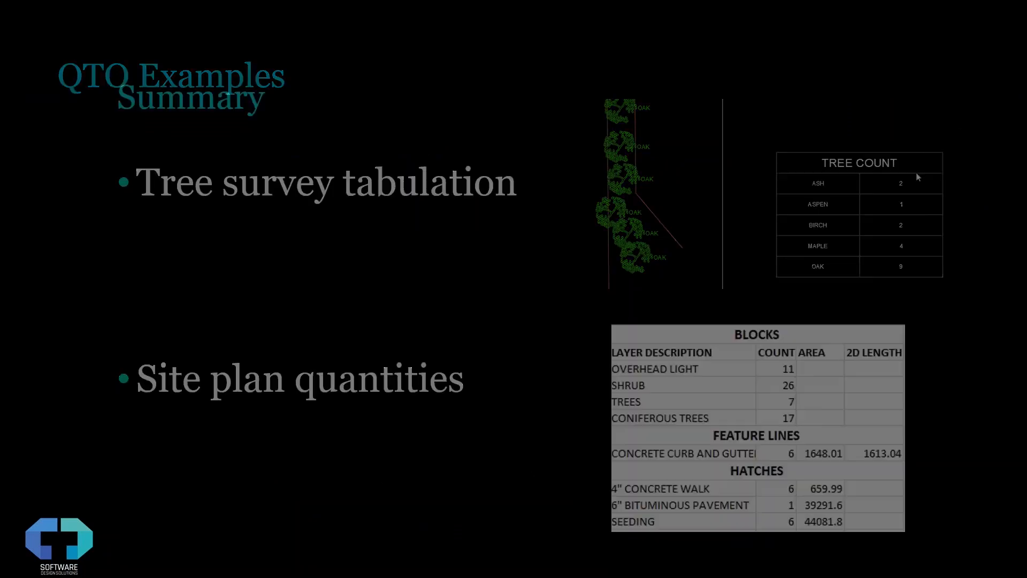